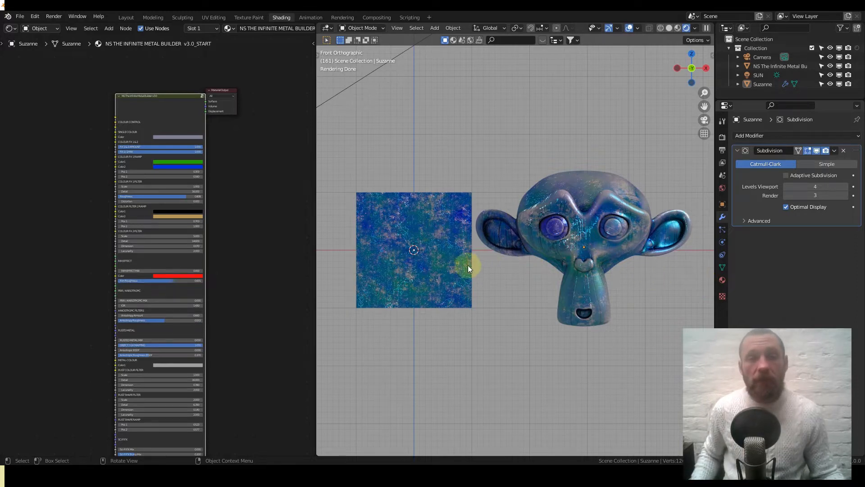
Look over the full range of settings on the NS The Infinite Metal Builder v3.0 node
scroll(181, 221, down, 4)
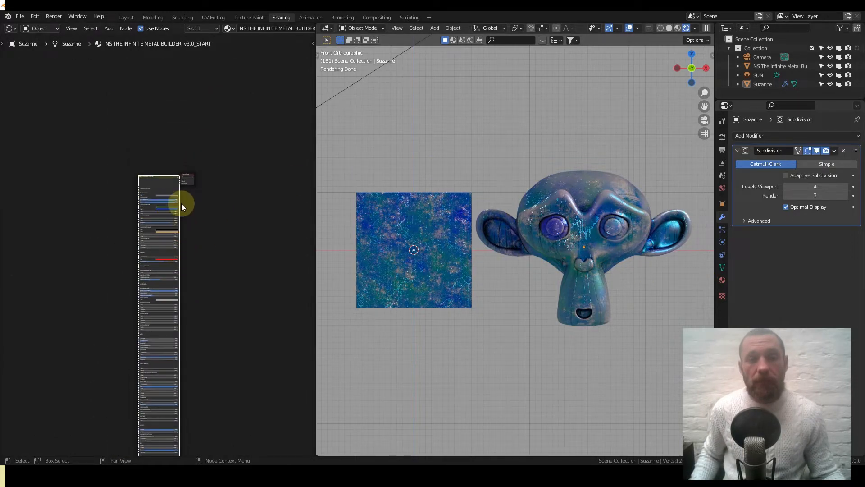
middle_drag(202, 241, 209, 115)
scroll(212, 169, down, 1)
scroll(177, 100, up, 3)
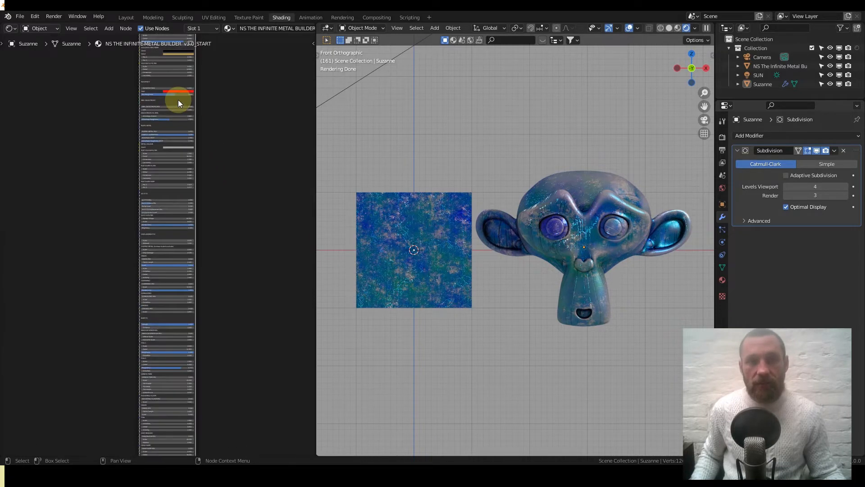
middle_drag(188, 310, 178, 232)
scroll(180, 135, up, 1)
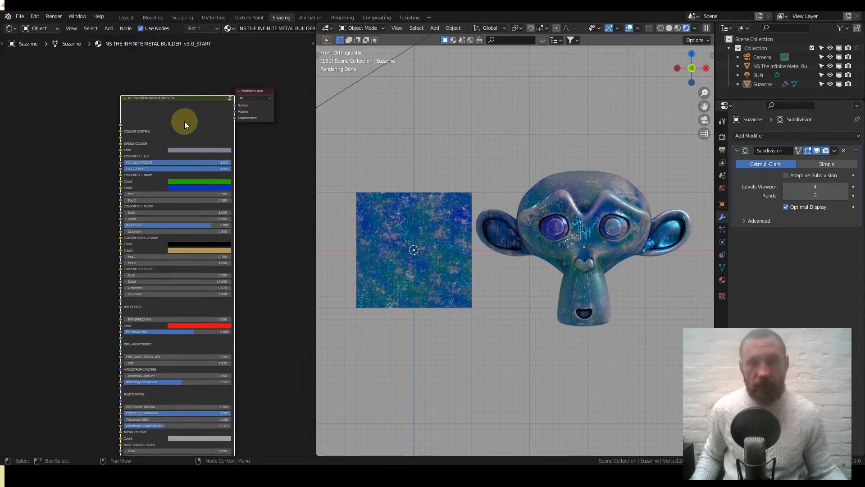
Inspect the inside of the Infinite Metal Builder node group and return to the material's top level
key(Tab)
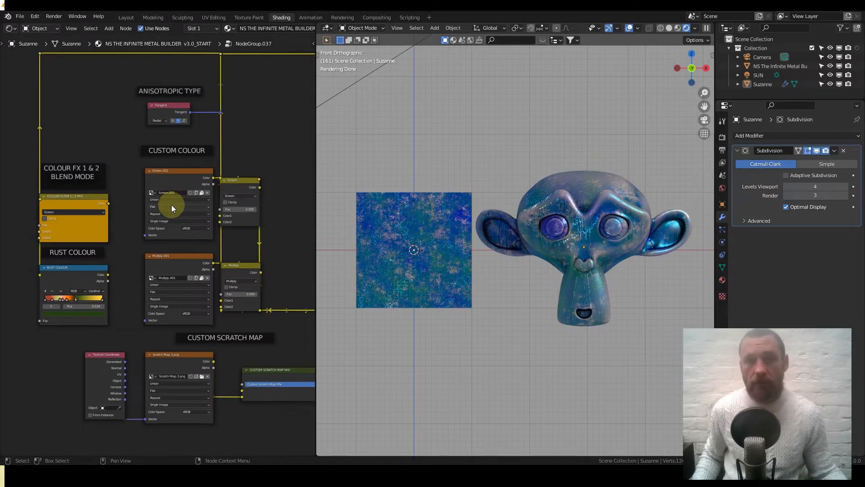
scroll(157, 208, down, 4)
middle_drag(237, 235, 210, 241)
key(Tab)
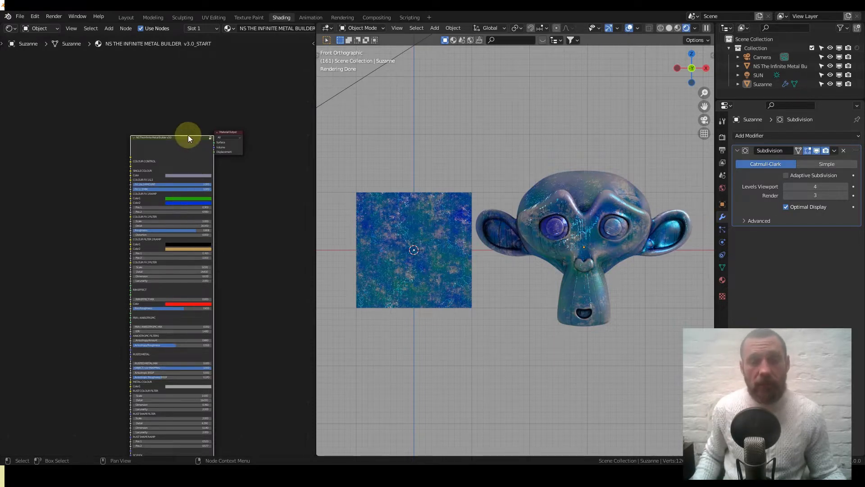
scroll(192, 242, down, 5)
mouse_move(189, 269)
middle_down()
mouse_move(178, 199)
mouse_move(179, 256)
middle_up()
key(Tab)
key(Tab)
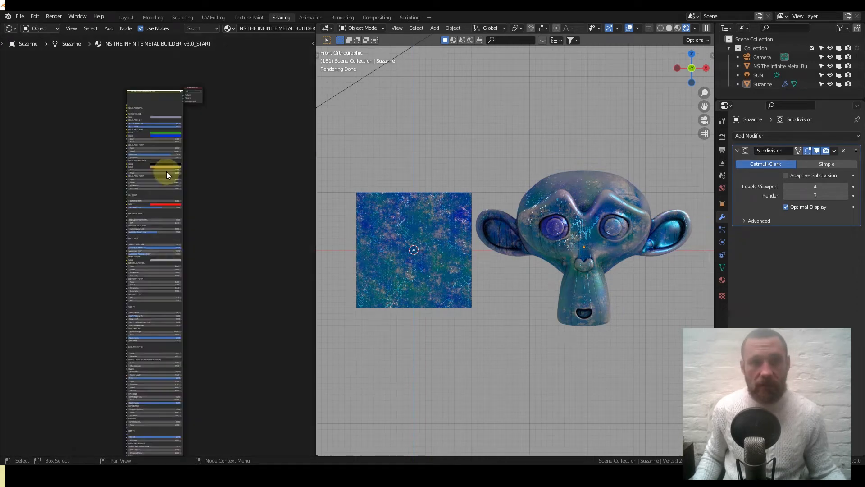
scroll(166, 174, up, 1)
middle_drag(166, 173, 170, 230)
scroll(163, 213, up, 2)
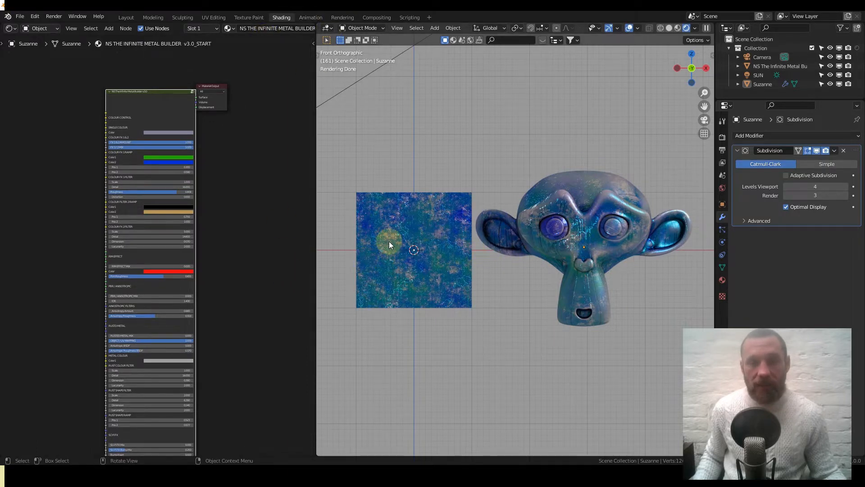
Examine the metal material on the plane and Suzanne up close and from several angles, finishing in the front view
scroll(420, 264, up, 4)
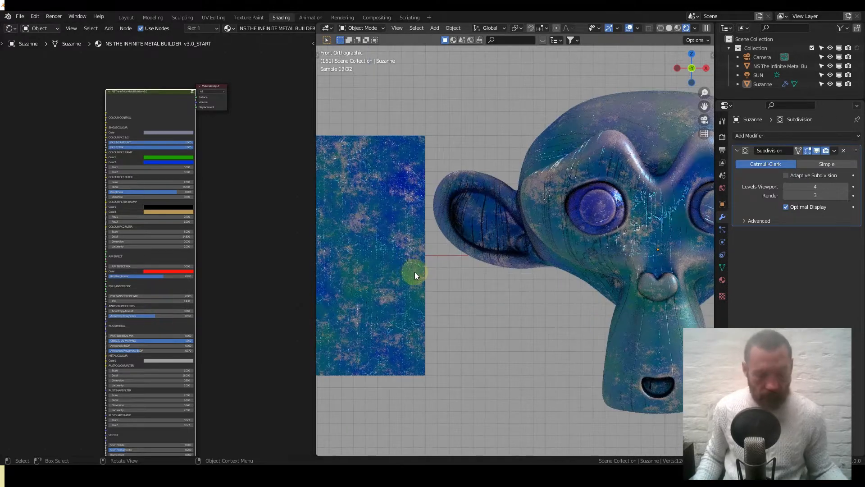
middle_drag(441, 273, 456, 263)
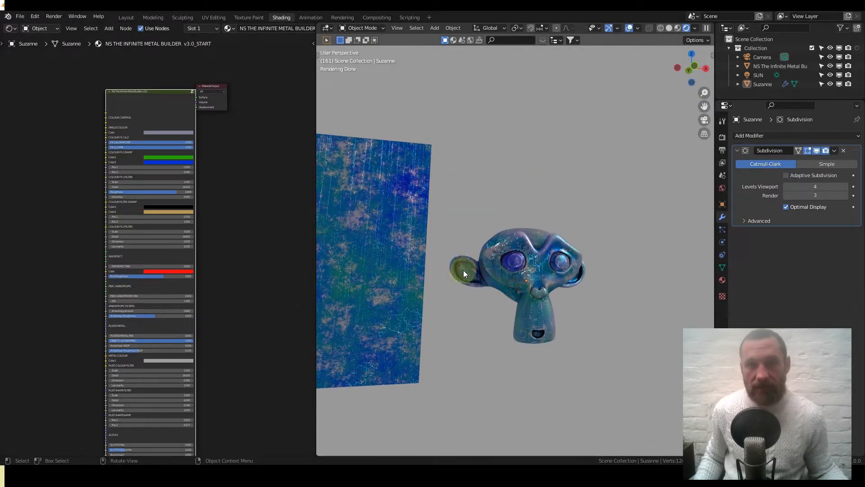
scroll(513, 270, up, 3)
scroll(513, 270, up, 1)
scroll(518, 299, down, 4)
scroll(518, 296, down, 2)
middle_drag(512, 288, 507, 290)
key(KP_1)
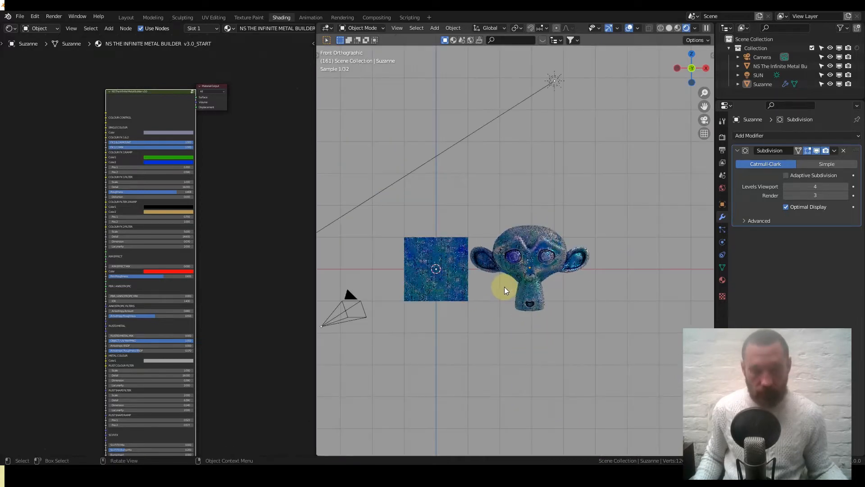
scroll(453, 299, up, 2)
middle_drag(454, 299, 491, 263)
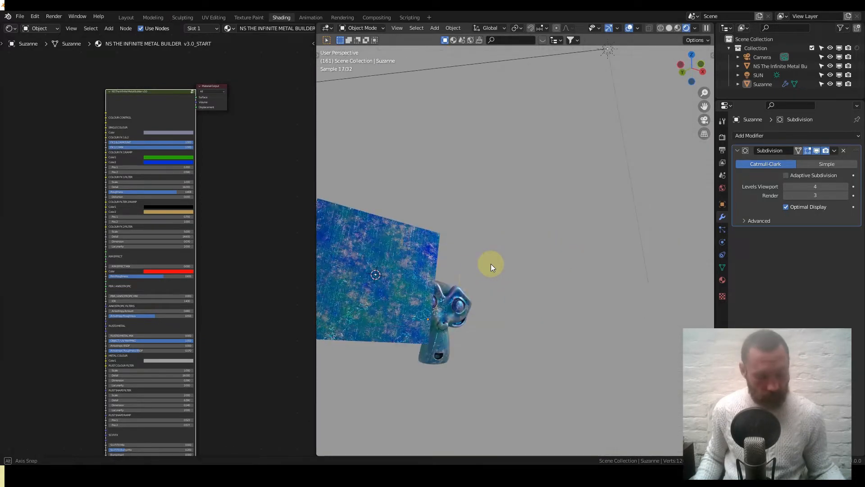
key(KP_1)
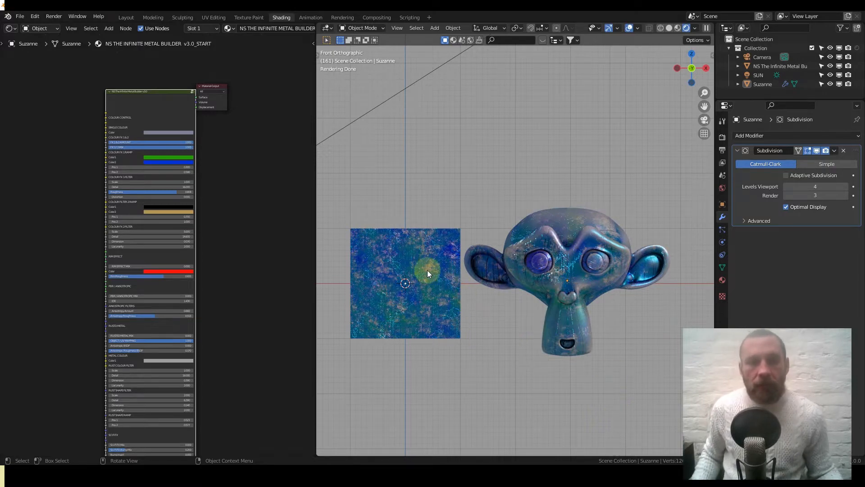
Review the metal builder's parameters on the node and in Suzanne's material properties
scroll(219, 180, up, 6)
scroll(185, 215, up, 3)
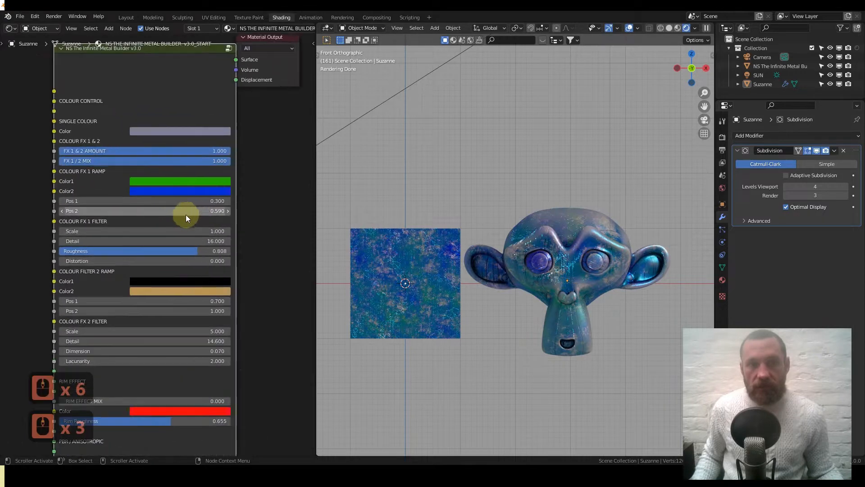
middle_drag(182, 209, 177, 183)
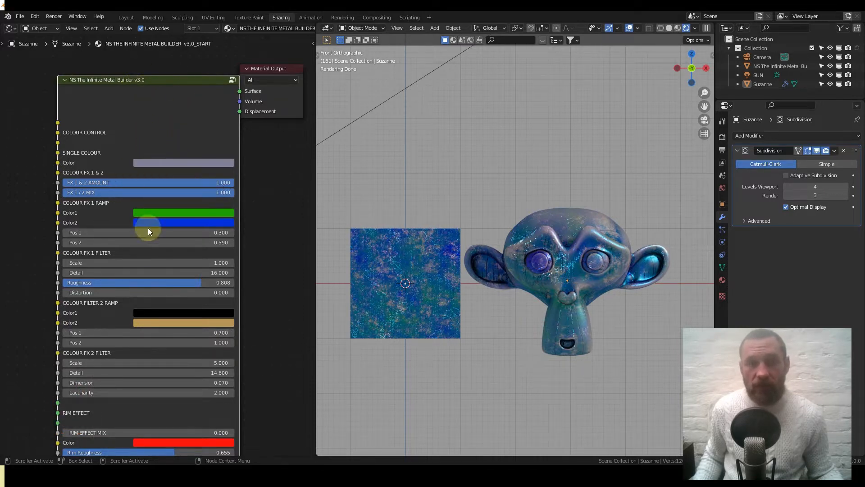
scroll(144, 206, down, 11)
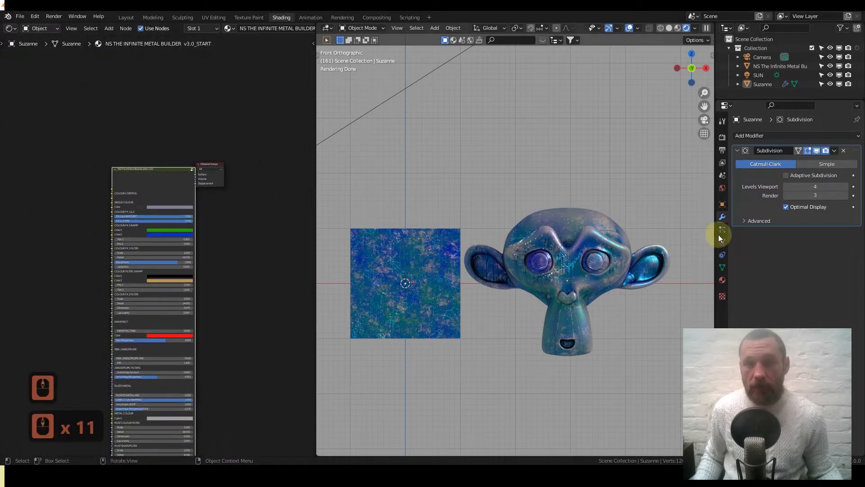
click(722, 281)
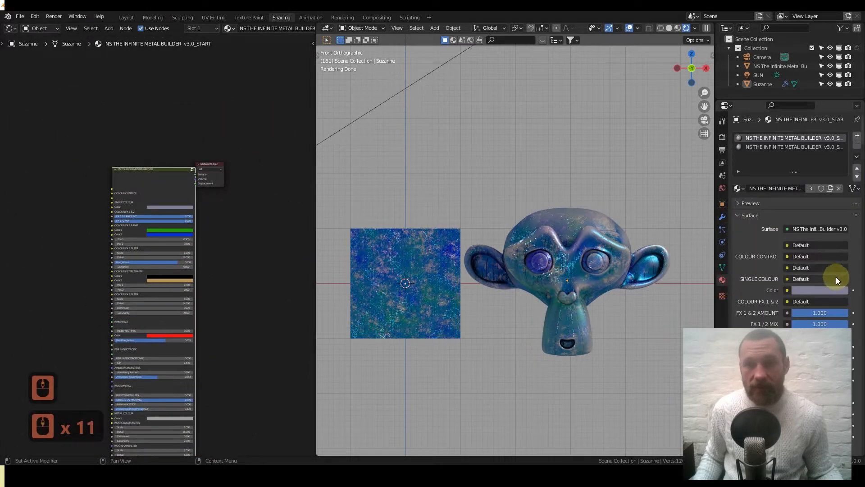
scroll(838, 278, down, 20)
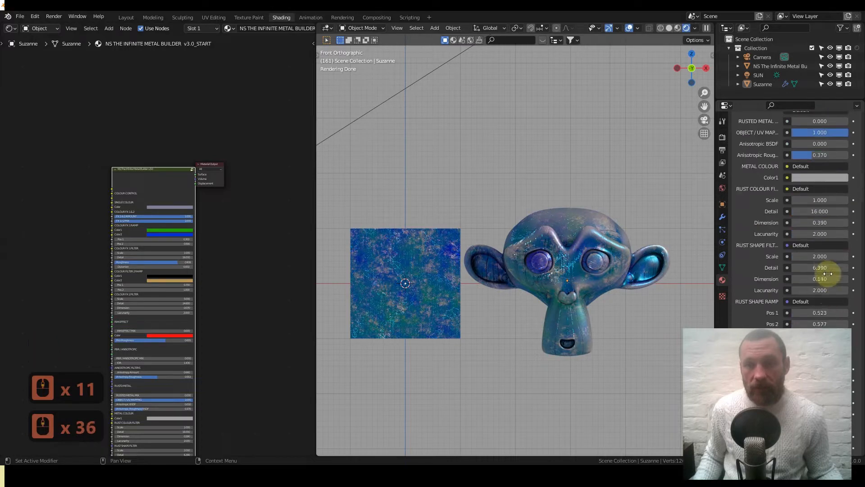
scroll(829, 275, down, 7)
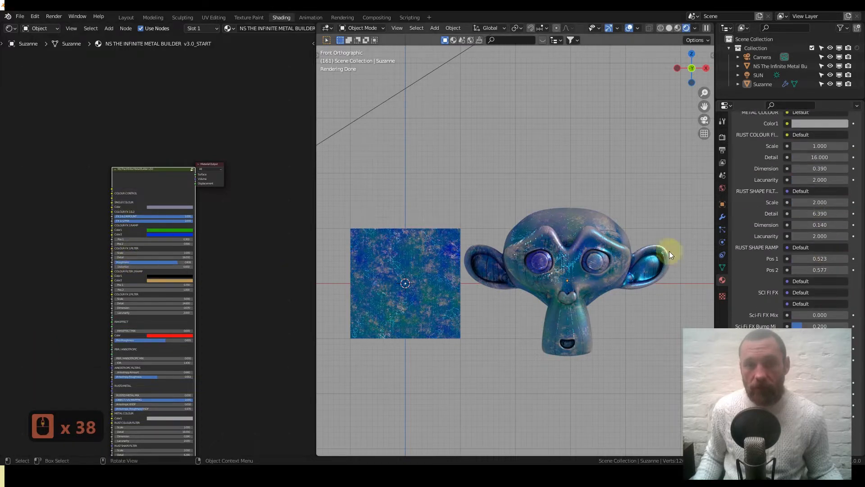
scroll(790, 250, down, 18)
scroll(786, 253, up, 20)
scroll(785, 250, up, 20)
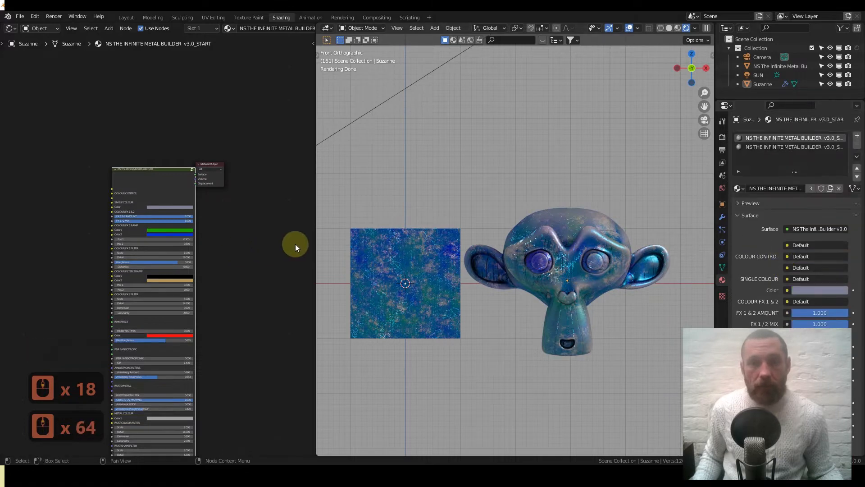
Set the node's FX 1 & 2 Amount to 0.000 and inspect the single-colour metal on Suzanne's face
scroll(109, 221, up, 13)
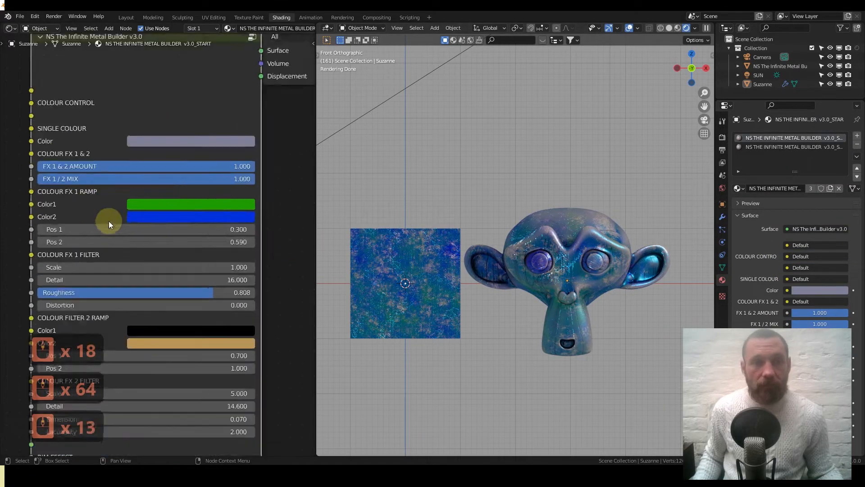
scroll(114, 187, up, 2)
scroll(115, 187, down, 3)
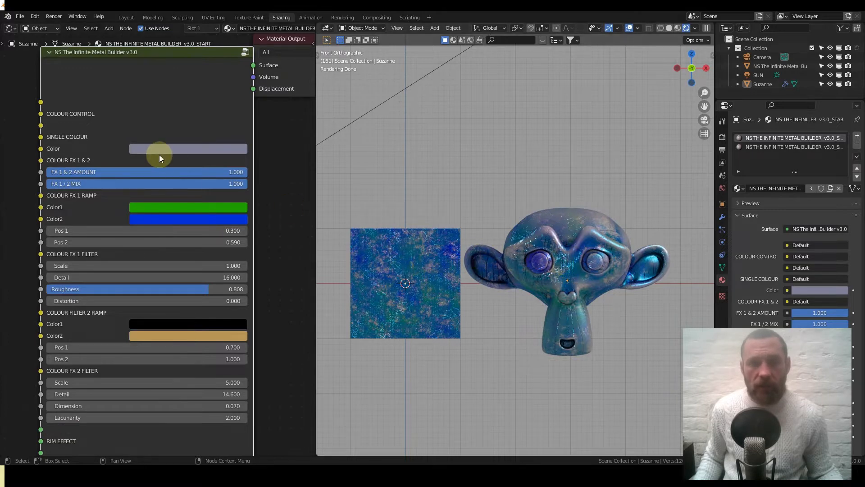
drag(234, 171, 49, 172)
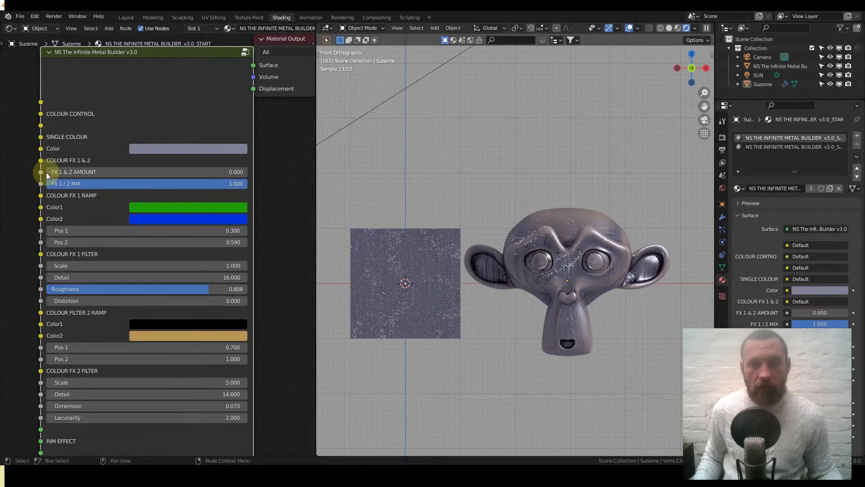
middle_drag(580, 277, 514, 283)
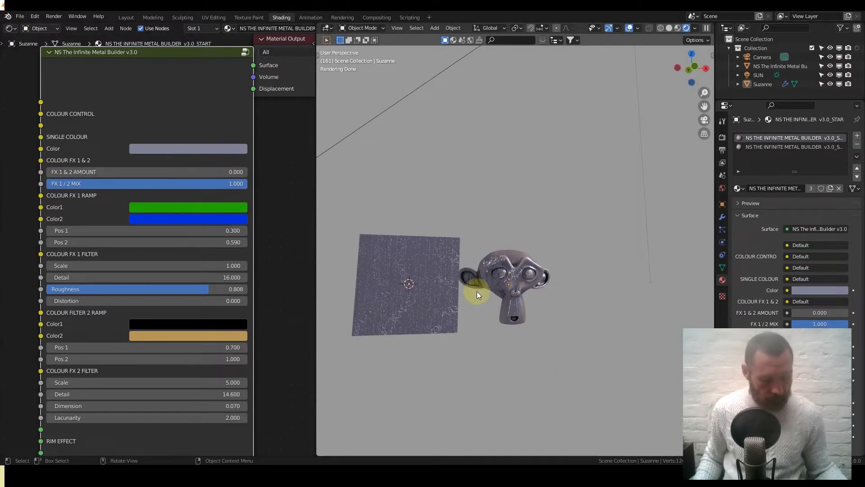
scroll(505, 300, up, 7)
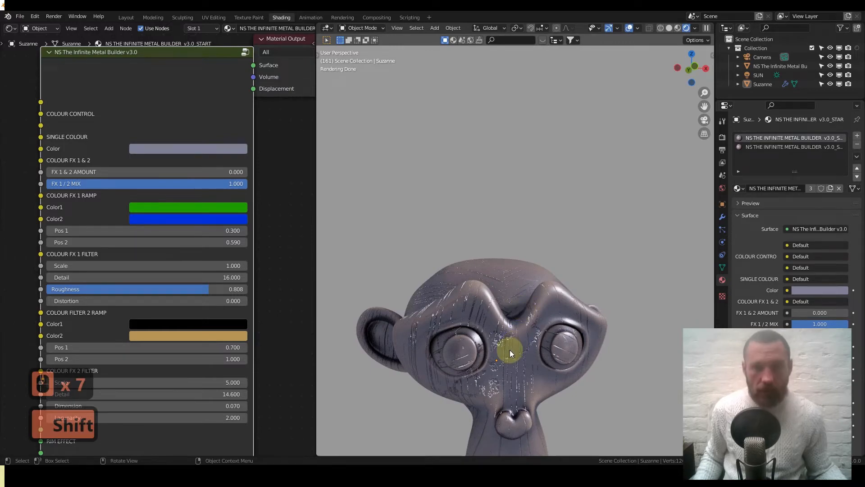
shift+middle_drag(509, 333, 536, 210)
scroll(536, 223, up, 3)
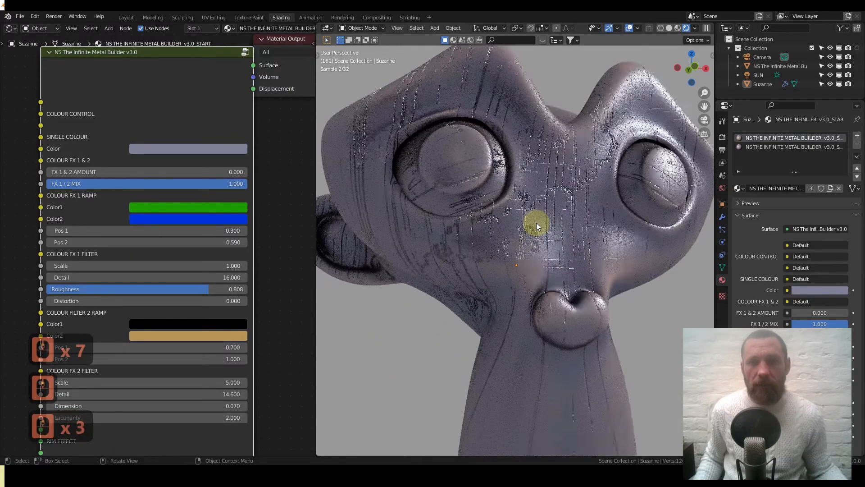
scroll(536, 223, down, 2)
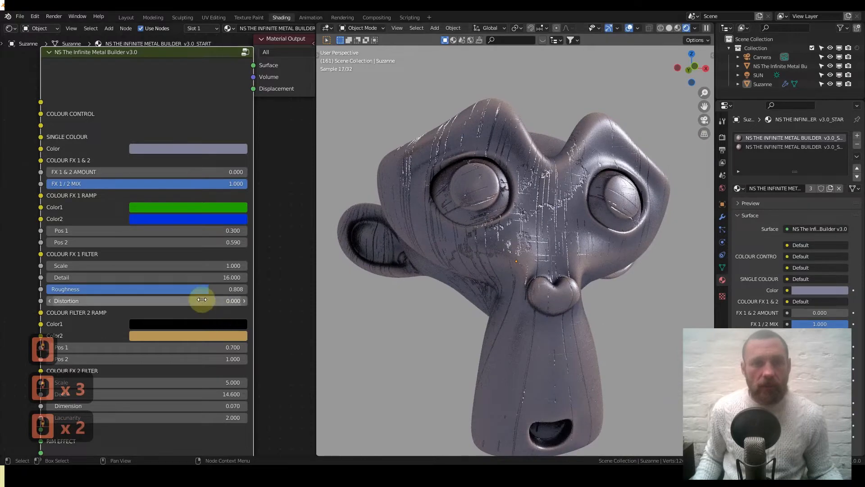
Change the Single Colour to a brown with hue 0.080 and saturation 0.727, and set FX 1 & 2 Amount to 1.000
scroll(84, 308, down, 6)
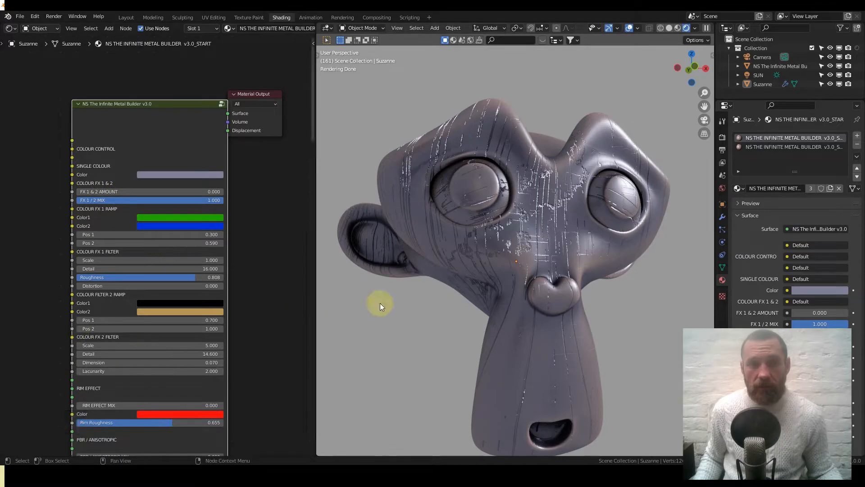
scroll(77, 371, up, 3)
scroll(106, 298, up, 5)
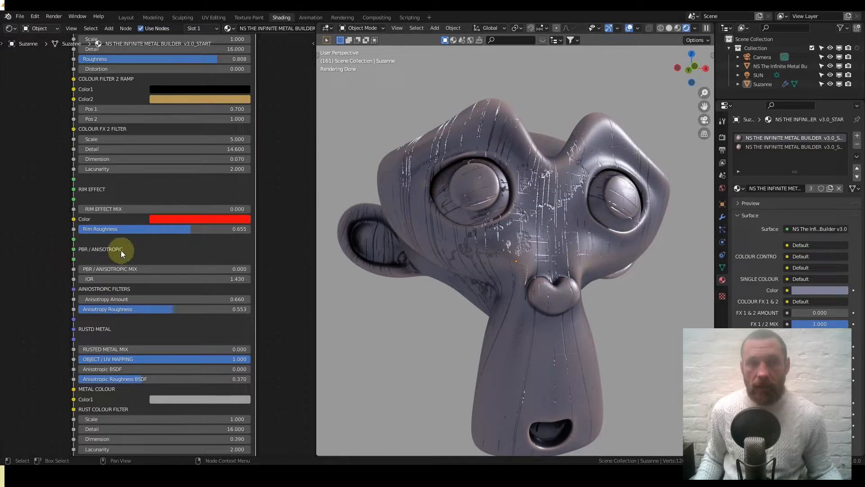
middle_drag(198, 146, 189, 344)
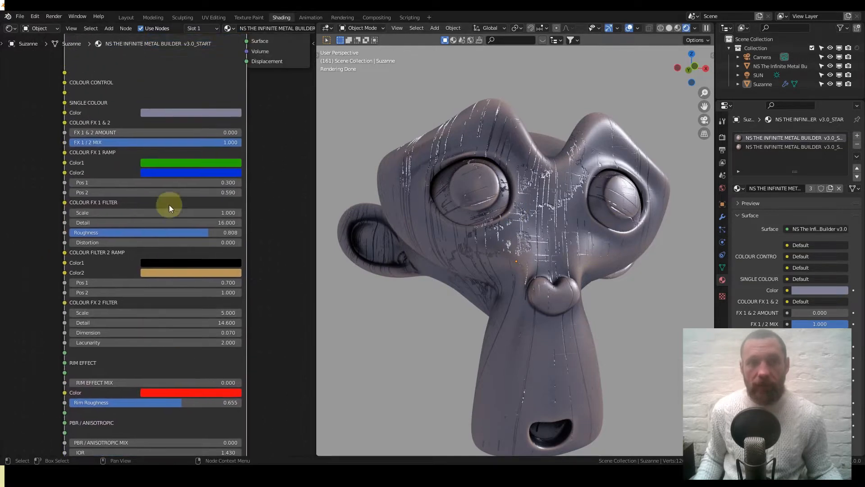
middle_drag(171, 199, 168, 236)
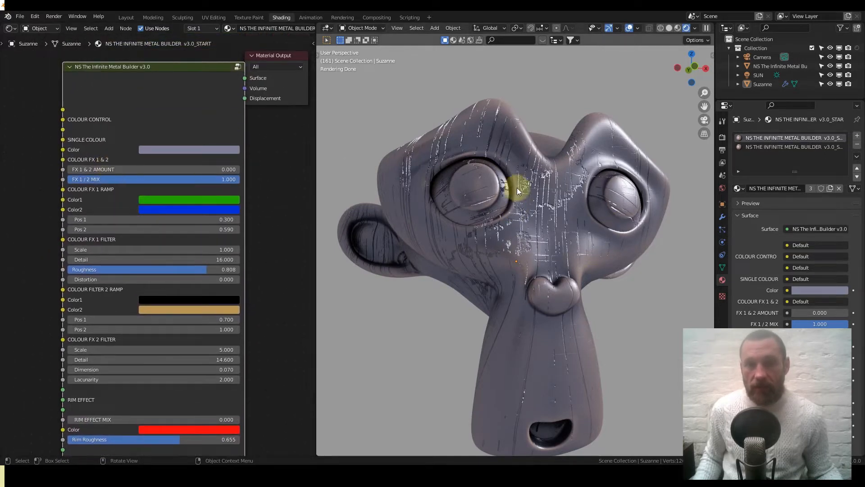
click(181, 150)
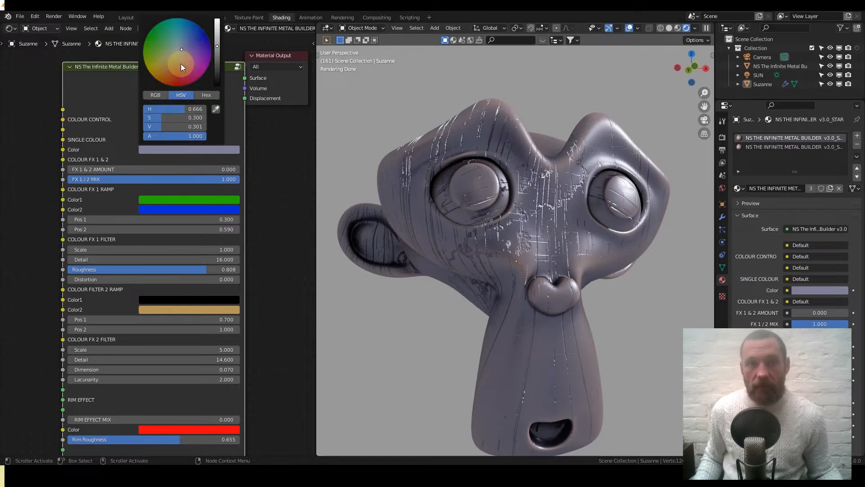
drag(182, 50, 183, 59)
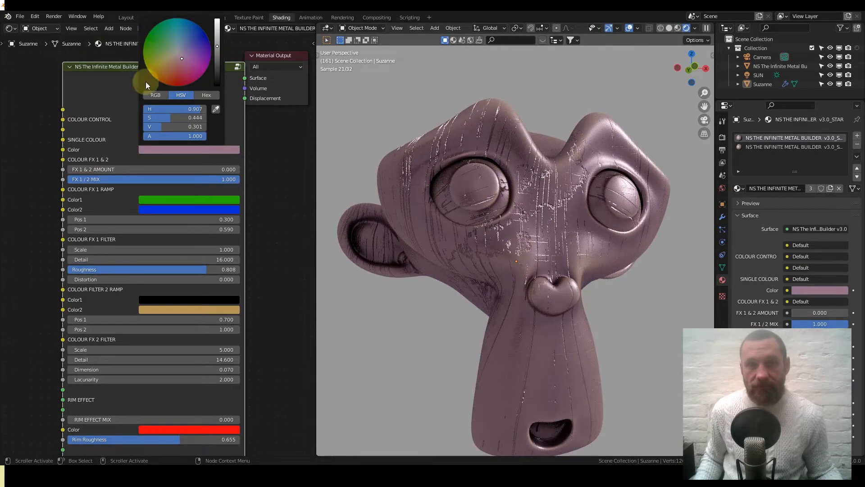
click(161, 148)
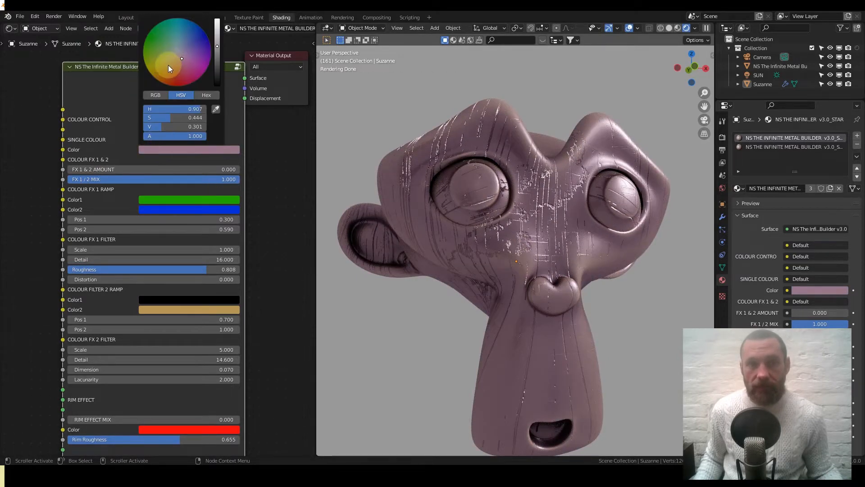
click(169, 65)
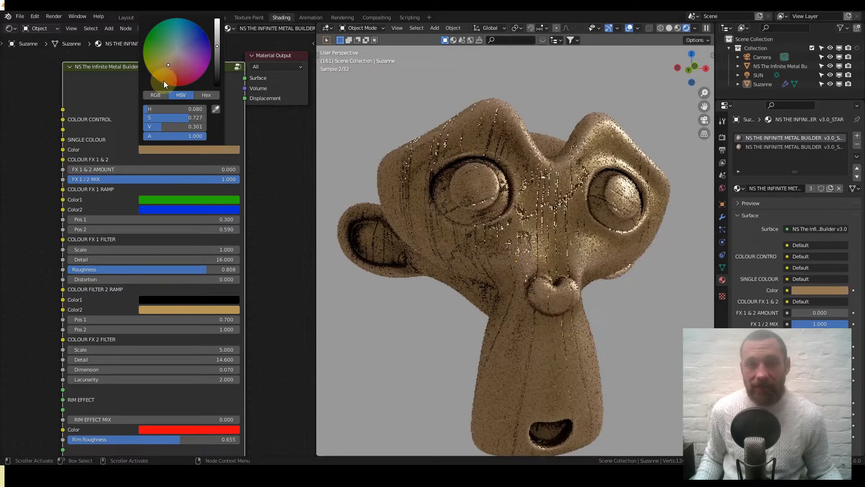
drag(81, 169, 239, 169)
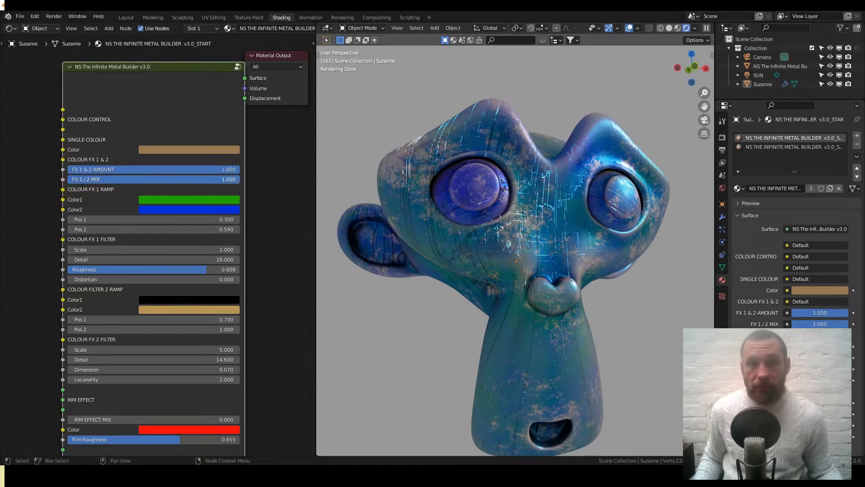
Lower FX 1 / 2 Mix to 0.000 to compare the effect on Suzanne, and return it to 1.000
drag(235, 179, 68, 179)
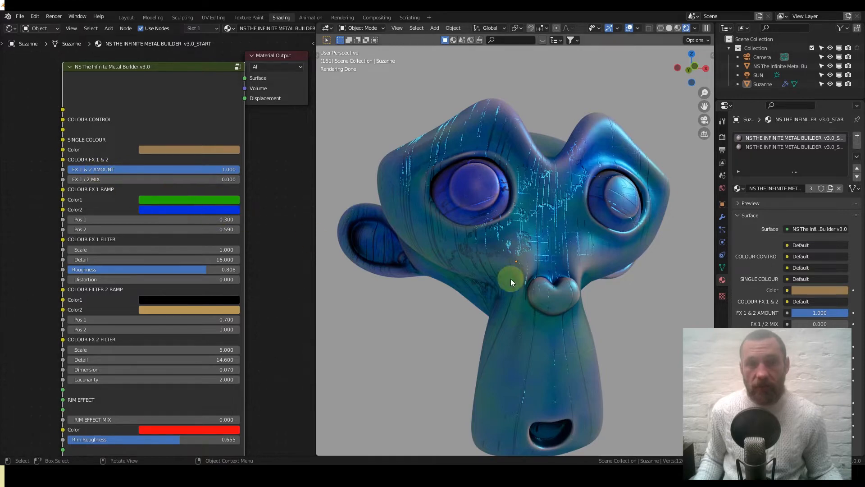
drag(82, 180, 239, 180)
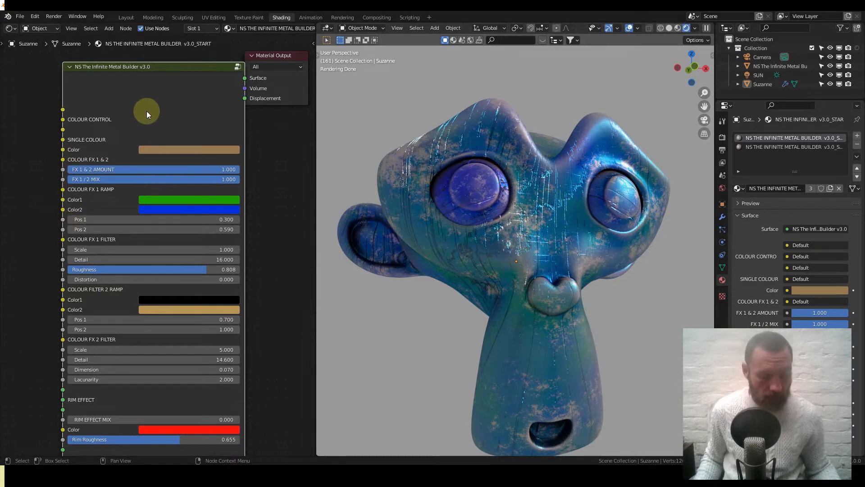
Examine the Colour FX 1 & 2 Blend Mode node inside the metal builder group and return to the main node's colour parameters
key(Tab)
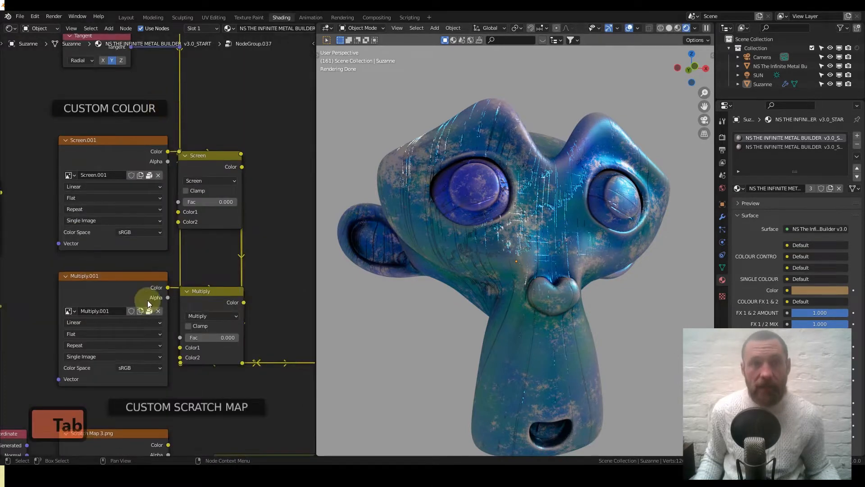
scroll(83, 252, down, 5)
scroll(83, 255, down, 6)
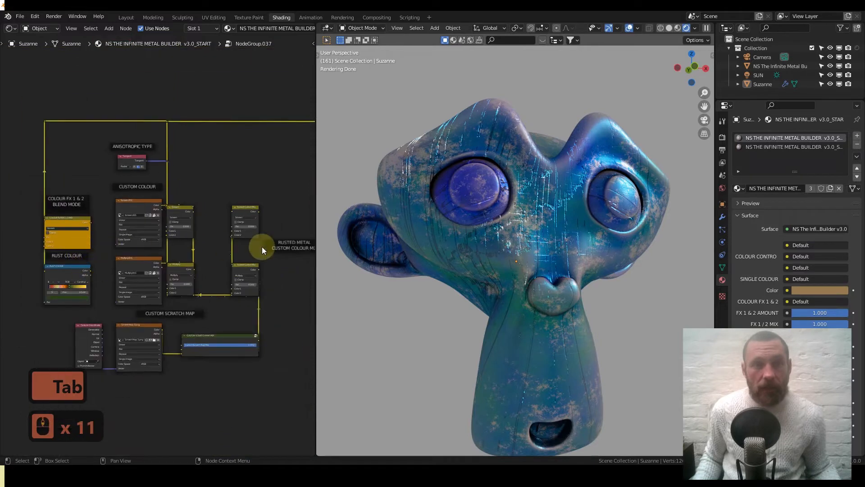
scroll(147, 198, up, 5)
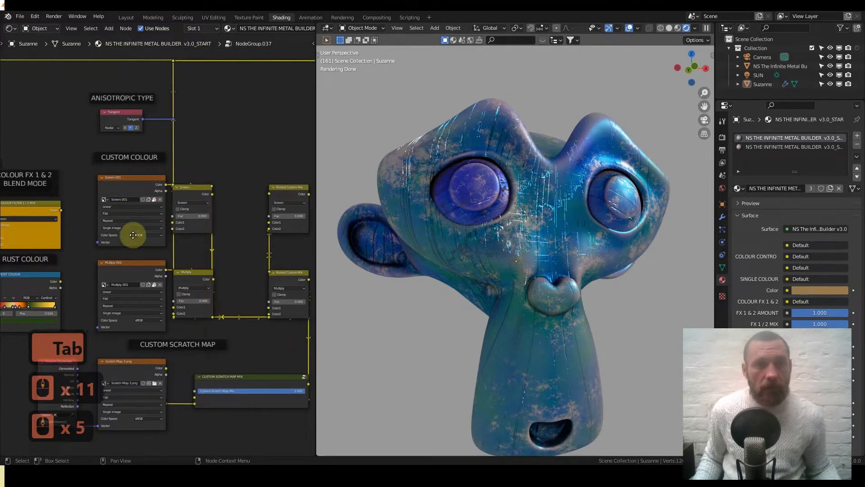
scroll(161, 203, up, 5)
scroll(195, 224, up, 9)
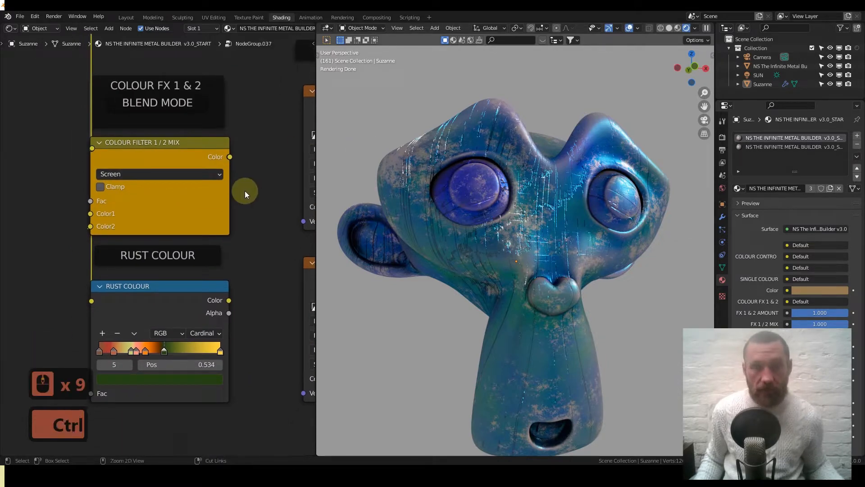
key(ctrl+Tab)
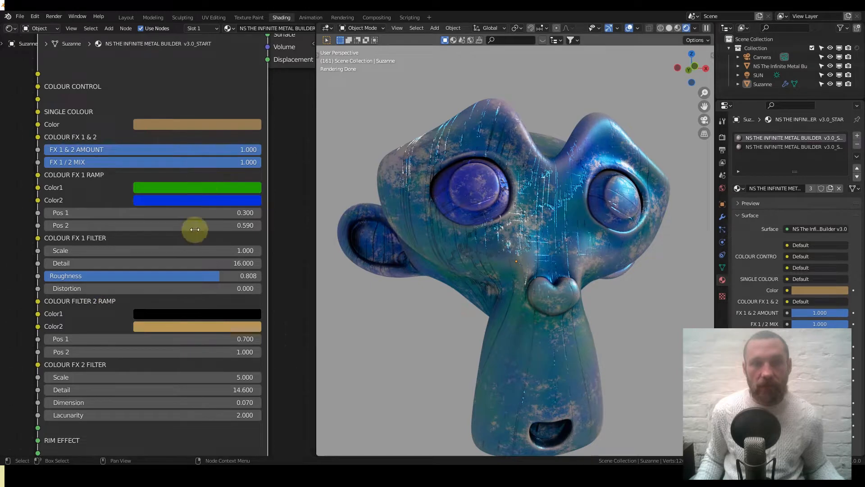
key(Tab)
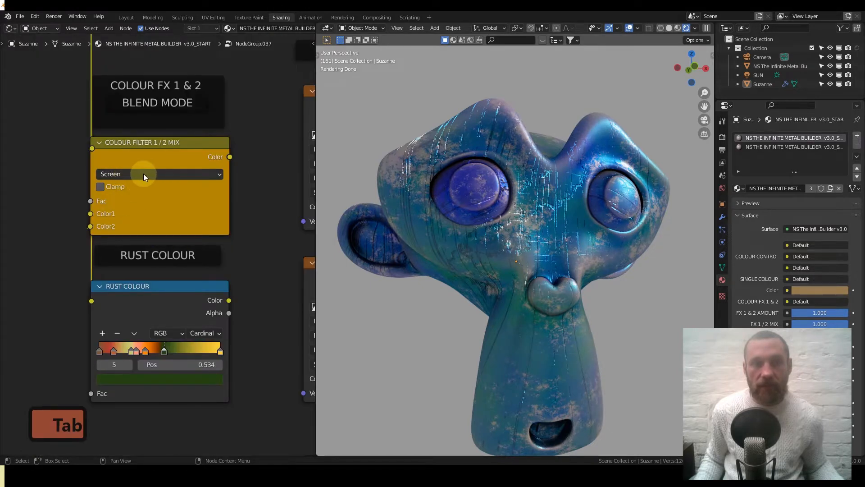
key(ctrl+Tab)
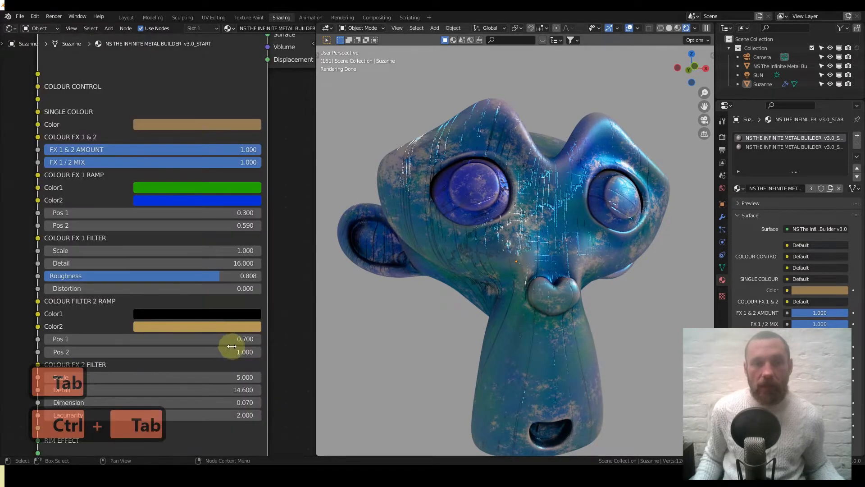
Change Color2 of the Colour Filter 2 Ramp to red, and replace it with a very dark blue of hue 0.667 and saturation 0.982
click(197, 329)
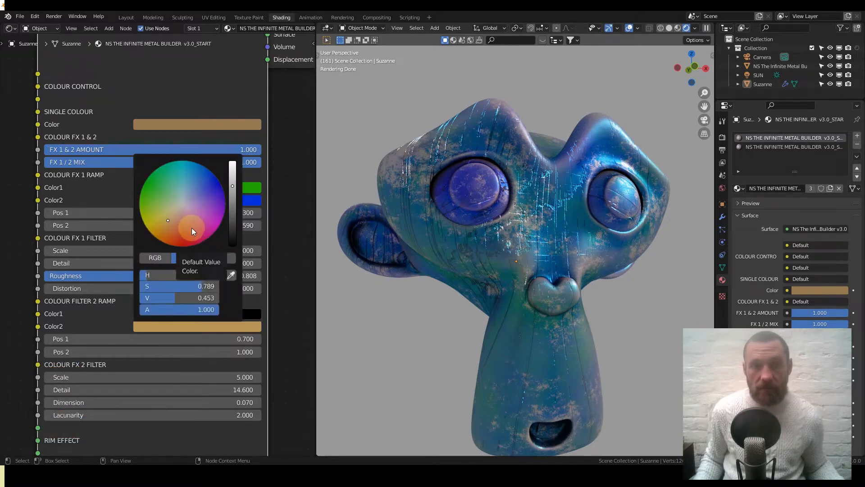
click(188, 241)
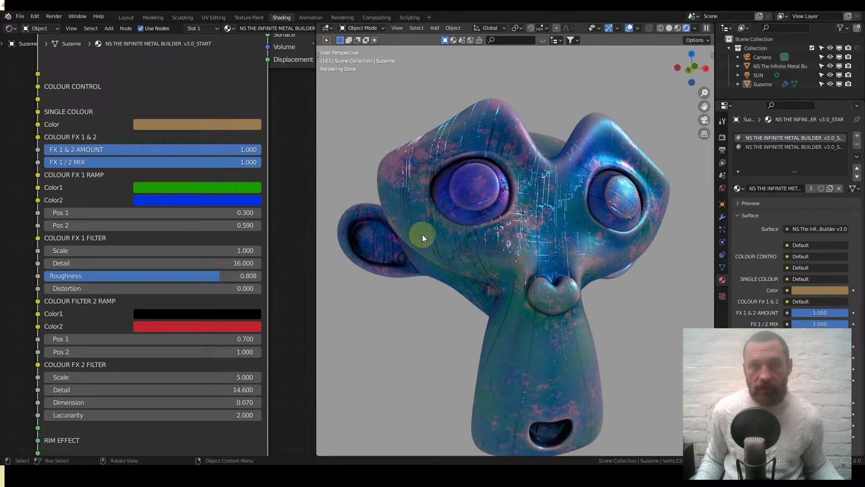
click(199, 332)
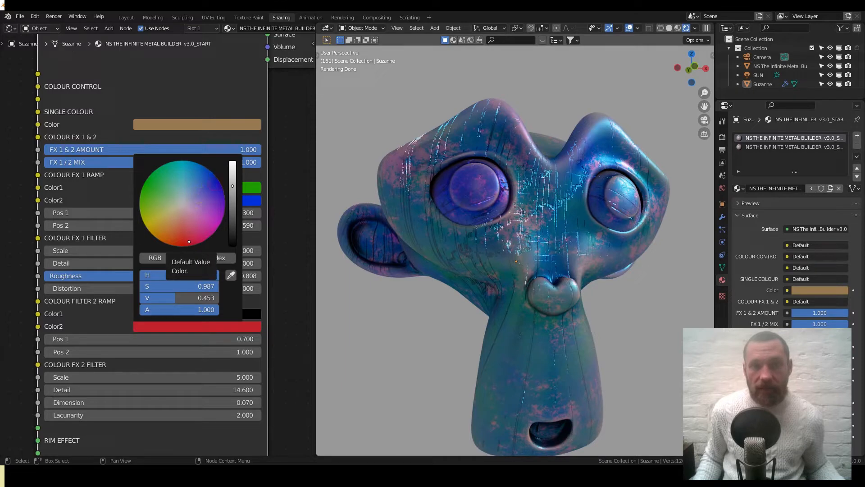
click(214, 185)
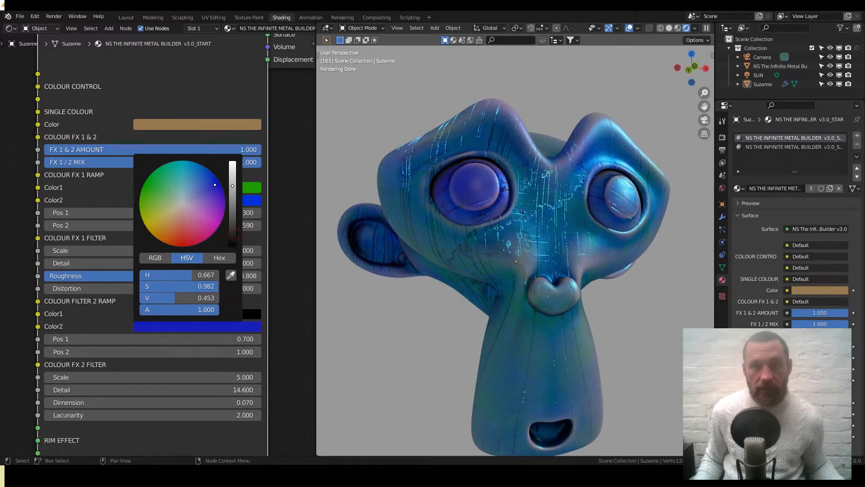
drag(233, 186, 233, 233)
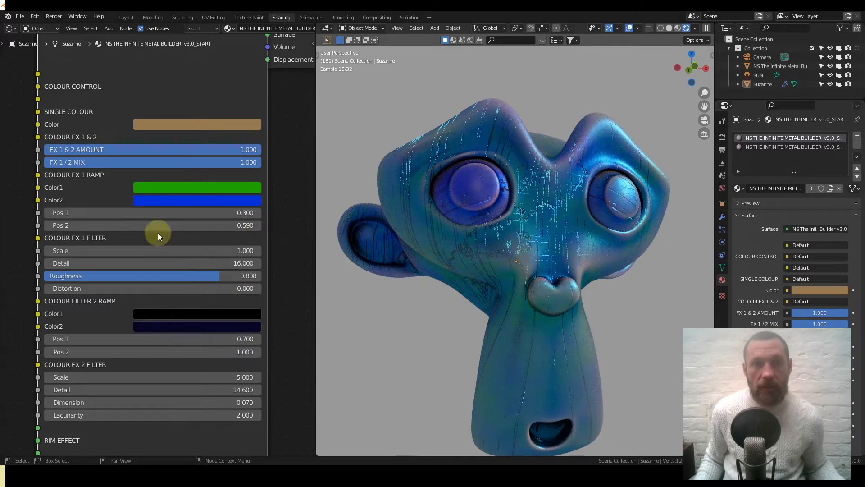
Set the group's Colour Filter 1 / 2 Mix blend mode to Multiply and change Color1 of the Colour Filter 2 Ramp to white
key(Tab)
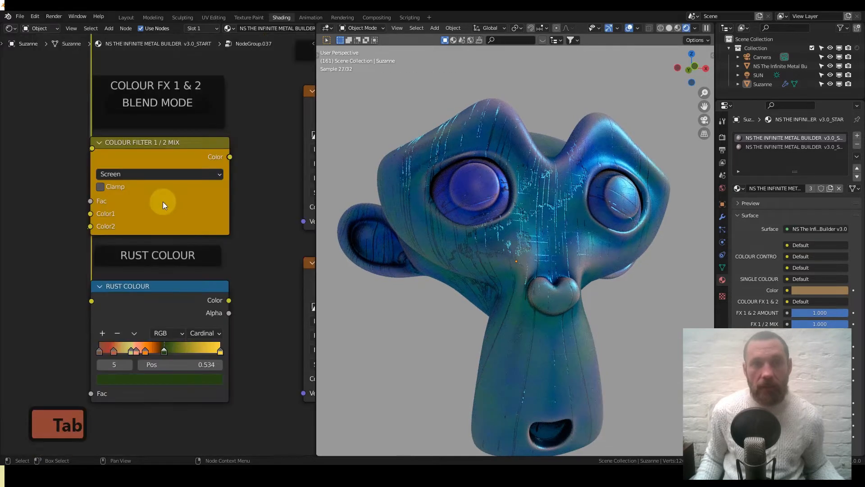
click(135, 174)
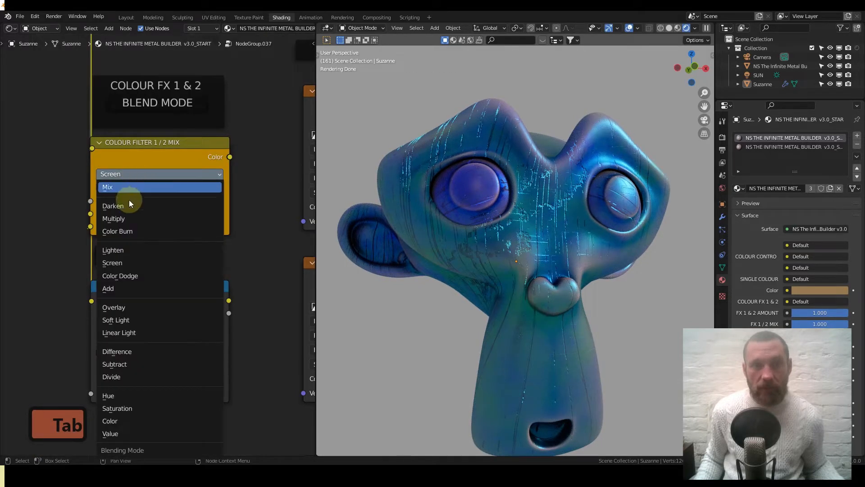
click(128, 223)
key(Tab)
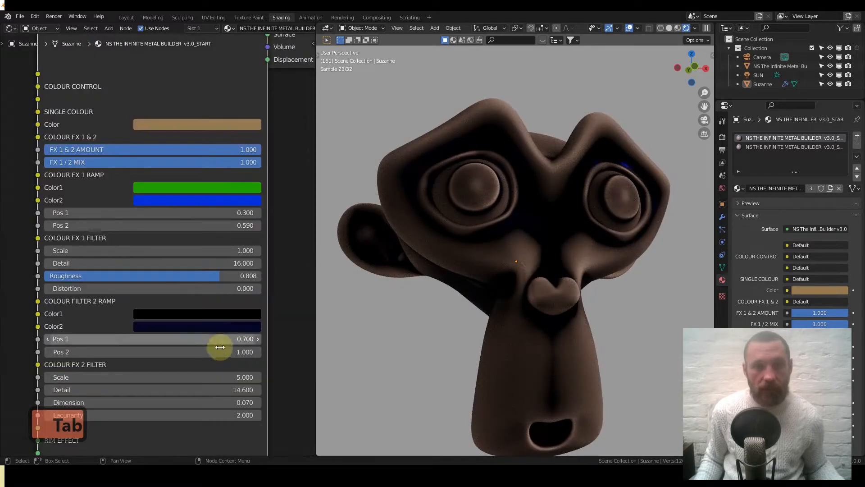
click(213, 312)
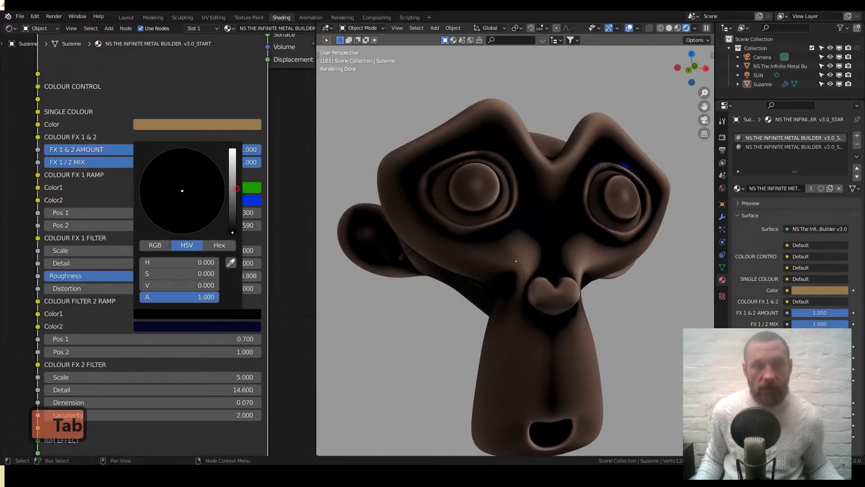
drag(232, 192, 233, 149)
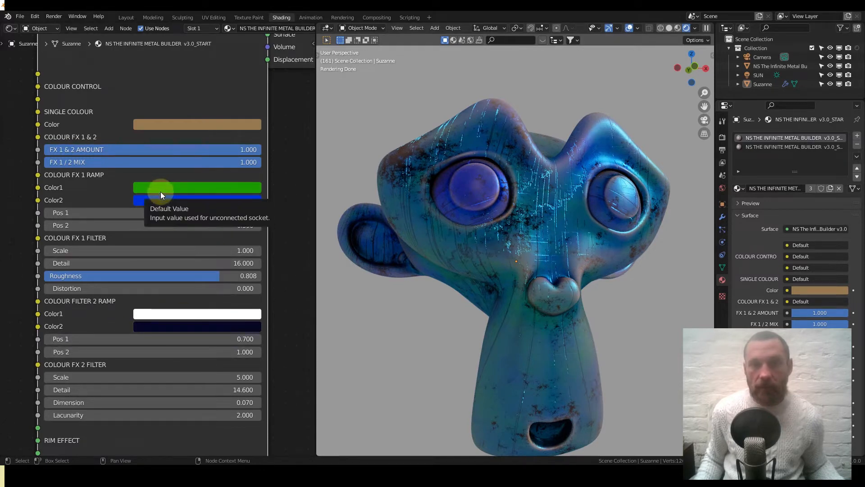
Review the blend modes available for the Colour Filter 1 / 2 Mix node and return to the main metal builder node
key(Tab)
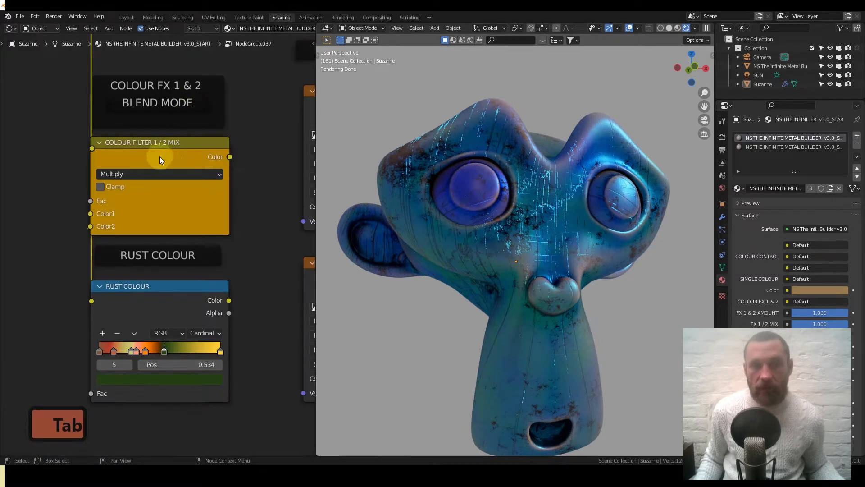
click(198, 173)
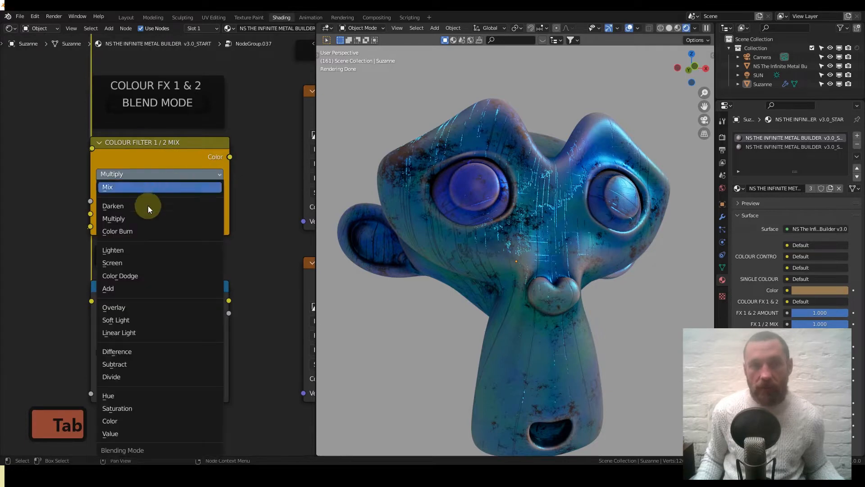
click(172, 177)
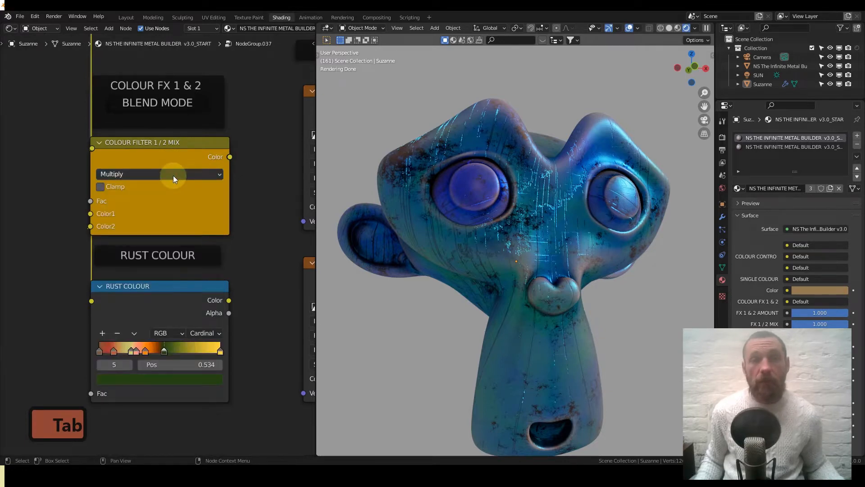
key(Tab)
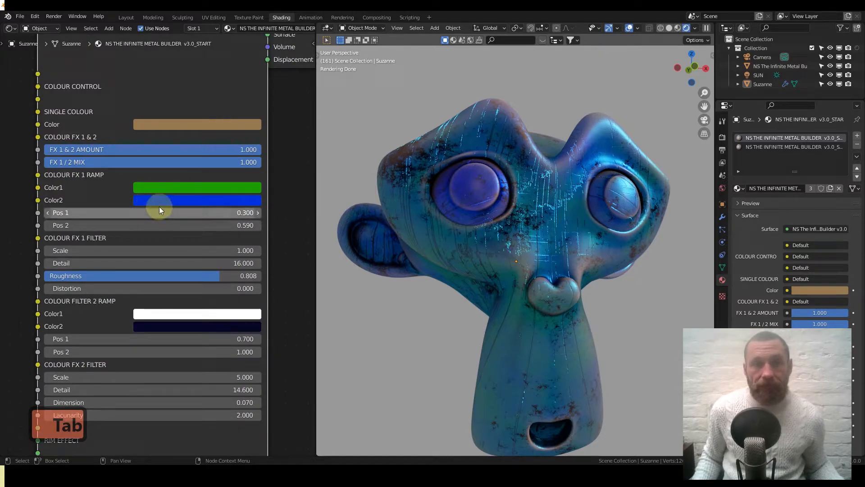
Add a ColorRamp node in the empty space beside the metal builder node
middle_drag(162, 293, 167, 248)
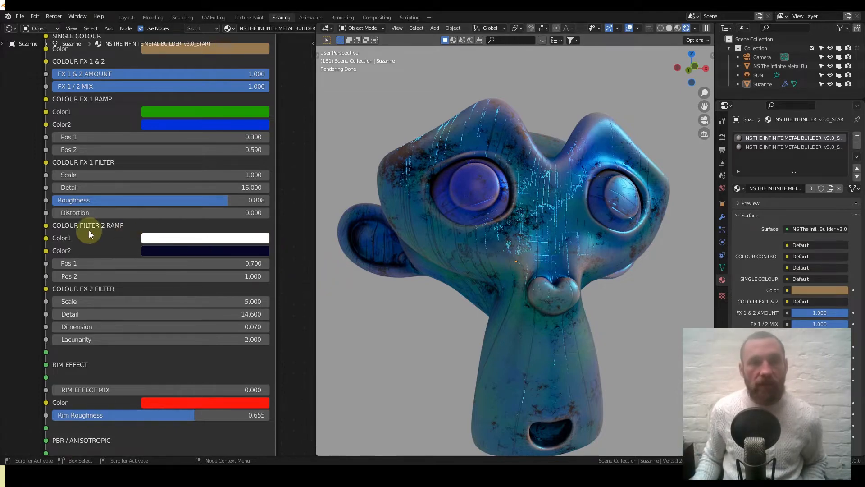
scroll(96, 226, down, 7)
middle_drag(218, 276, 140, 177)
scroll(144, 215, down, 6)
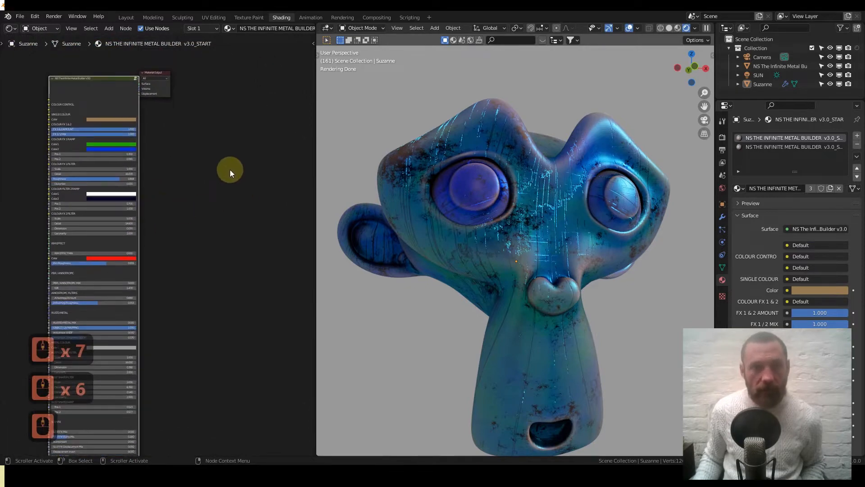
key(q)
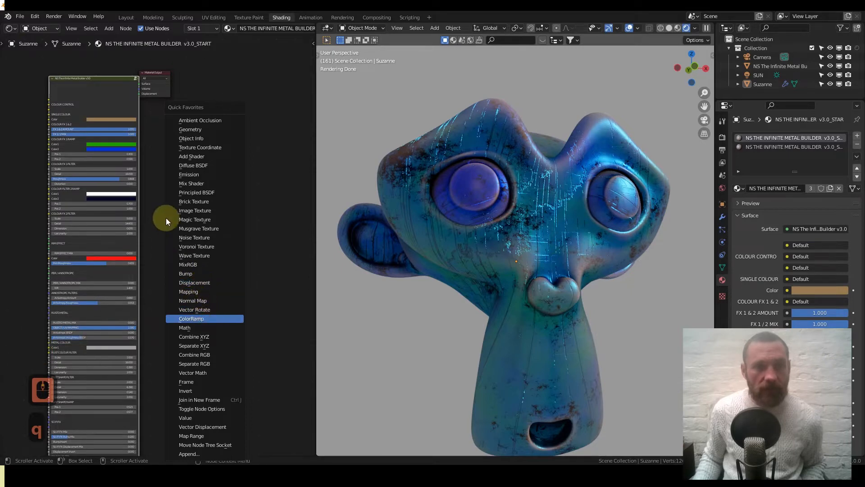
click(191, 319)
click(164, 176)
Place the ColorRamp node right next to the metal builder's Colour Filter 2 Ramp parameters for comparison
scroll(164, 194, up, 7)
middle_drag(119, 202, 197, 214)
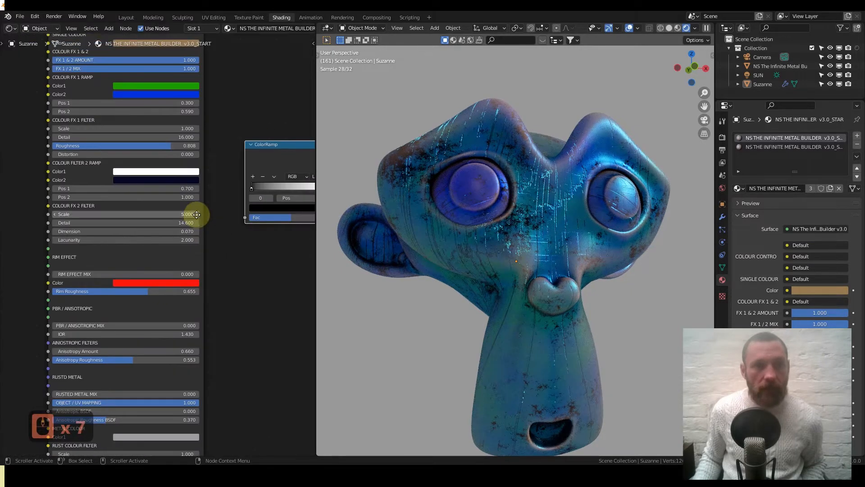
scroll(129, 177, up, 5)
middle_drag(97, 198, 101, 245)
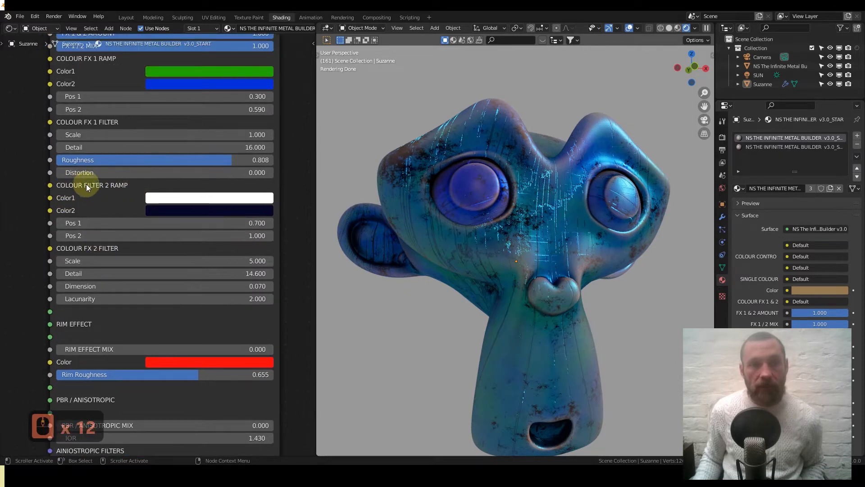
middle_drag(178, 229, 182, 178)
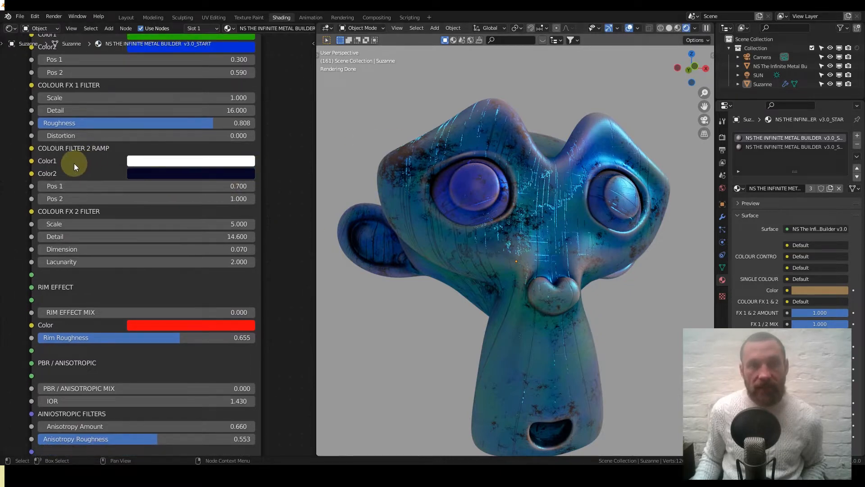
scroll(226, 213, down, 3)
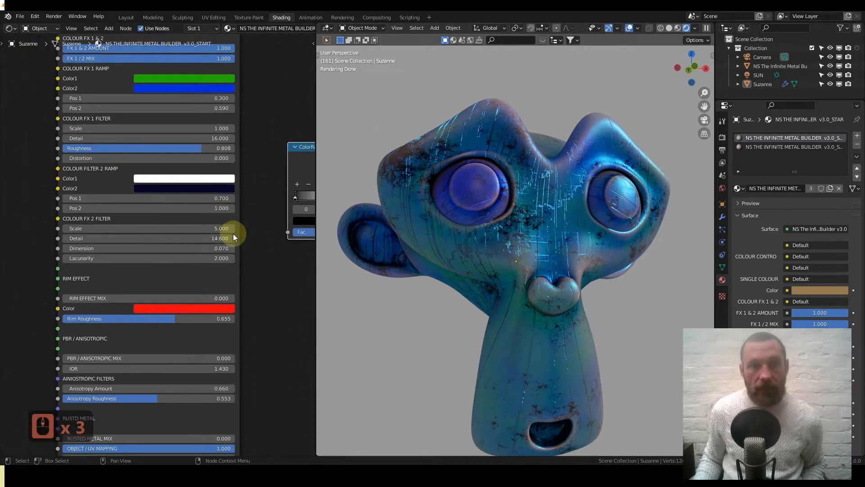
drag(303, 169, 259, 145)
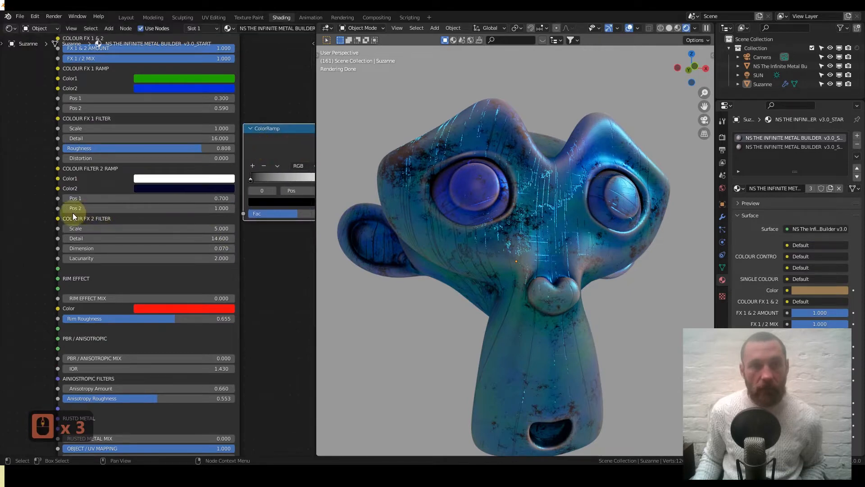
middle_drag(159, 207, 120, 194)
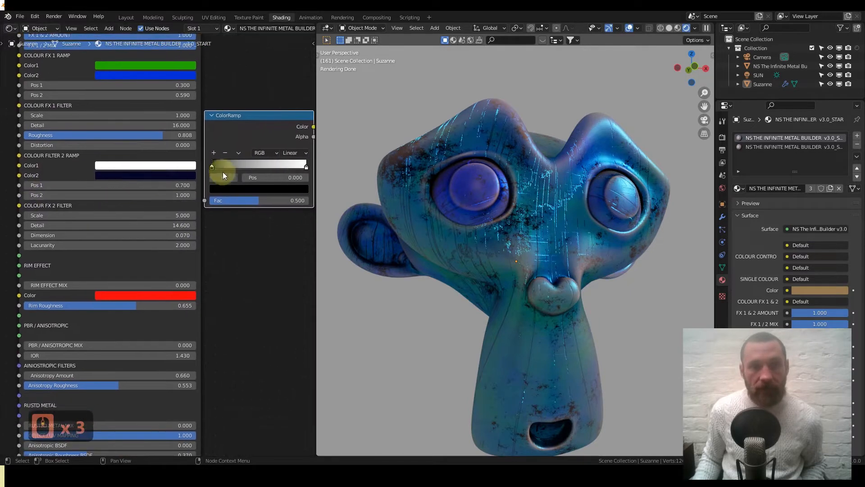
Select the ColorRamp's black and white stops in turn to compare them with the Colour Filter 2 Ramp's two colours
click(212, 167)
click(212, 167)
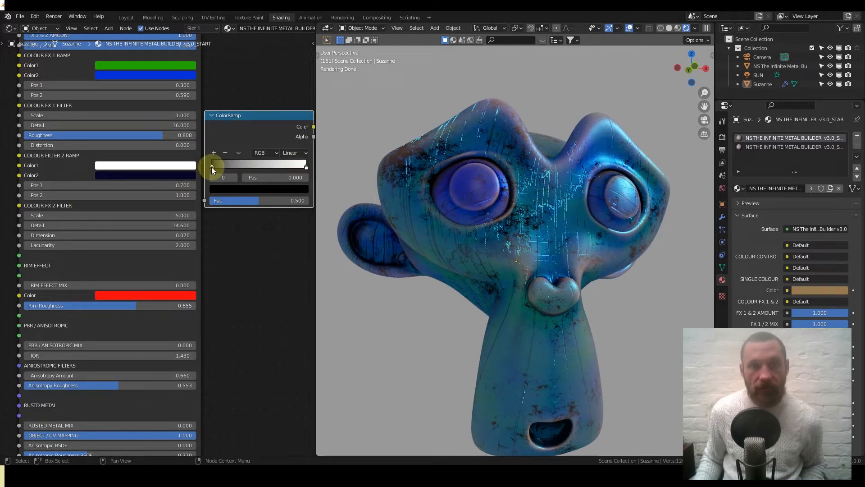
click(307, 166)
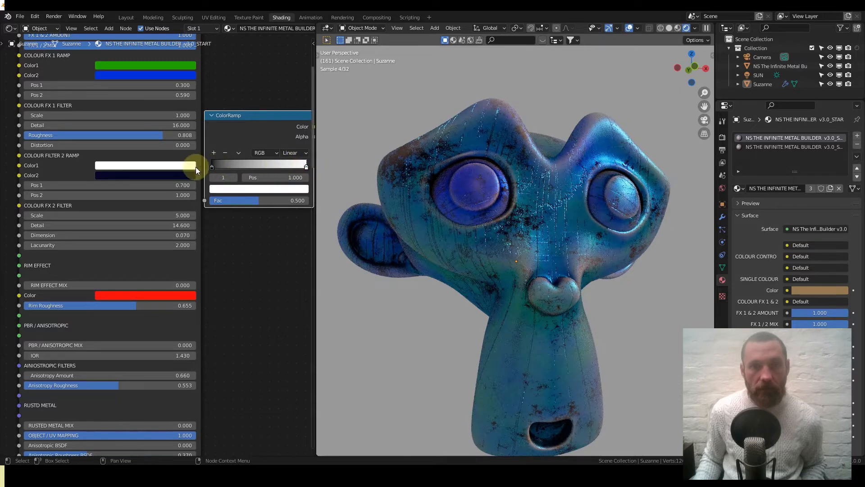
click(212, 166)
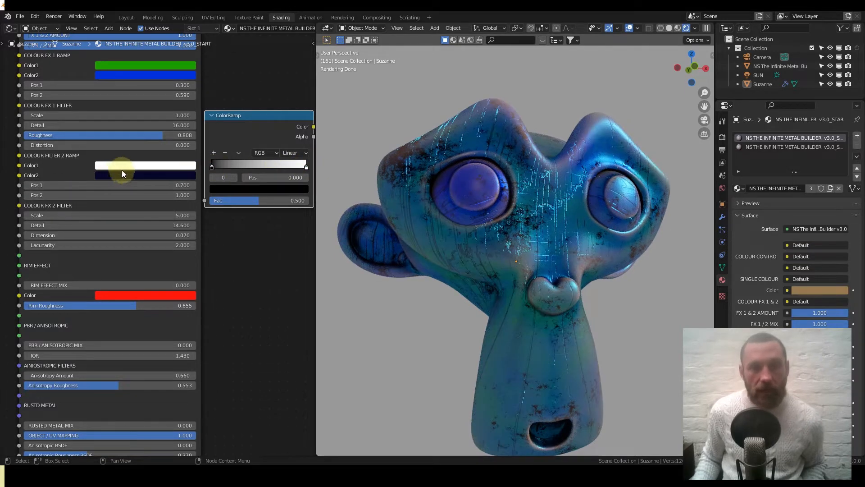
Set the ColorRamp's black stop to position 0.7 and make it white, matching the Colour Filter 2 Ramp's first colour
mouse_move(237, 192)
middle_down()
mouse_move(208, 195)
mouse_move(226, 193)
middle_up()
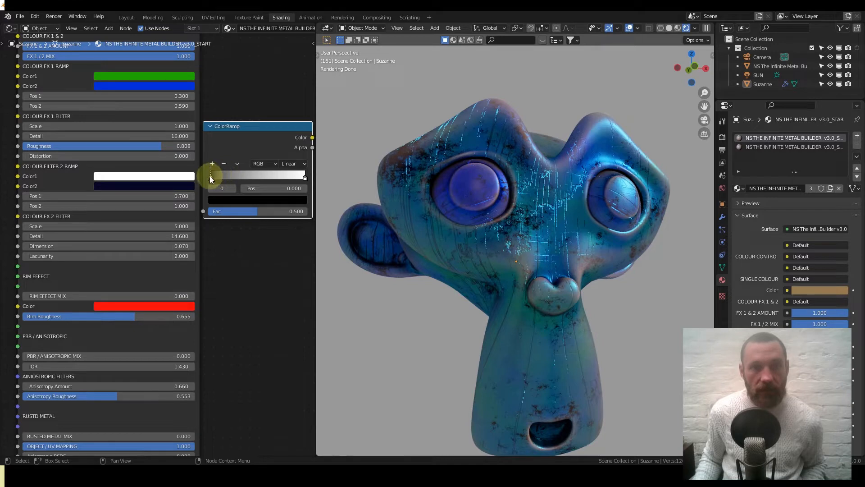
click(265, 187)
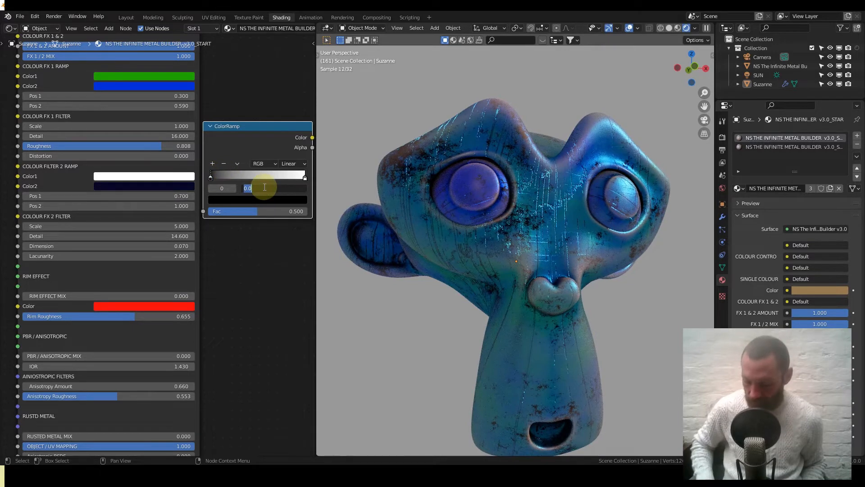
text(.7)
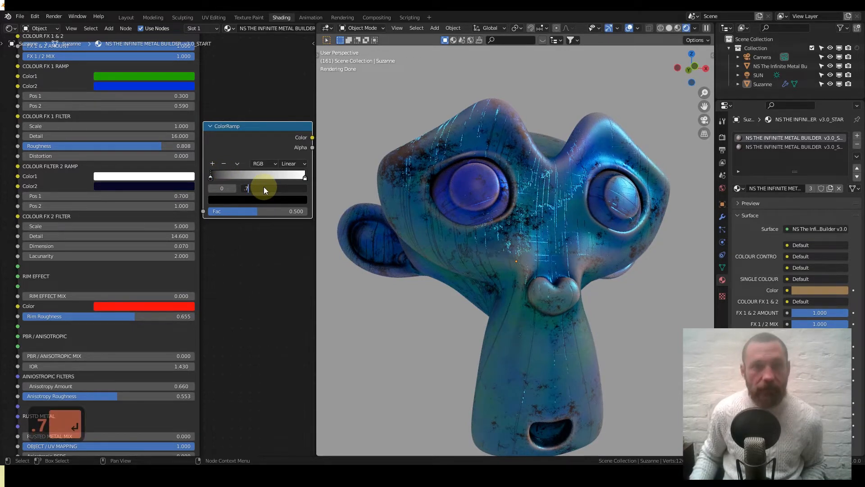
key(Return)
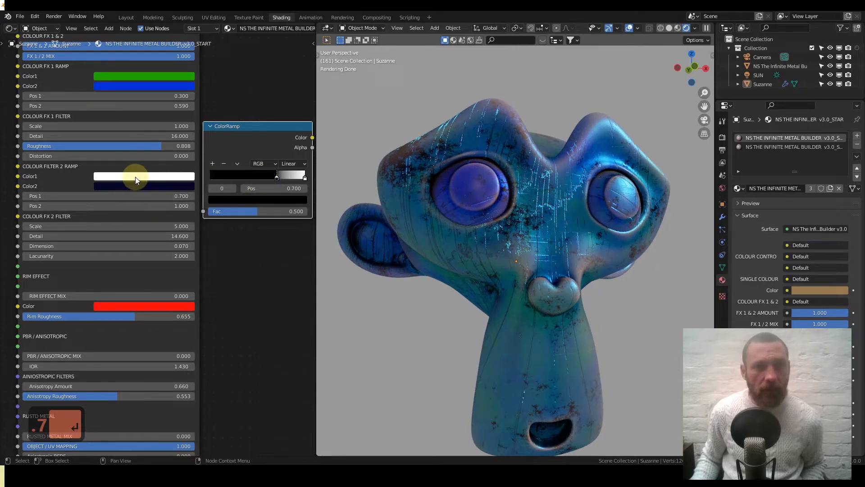
click(258, 201)
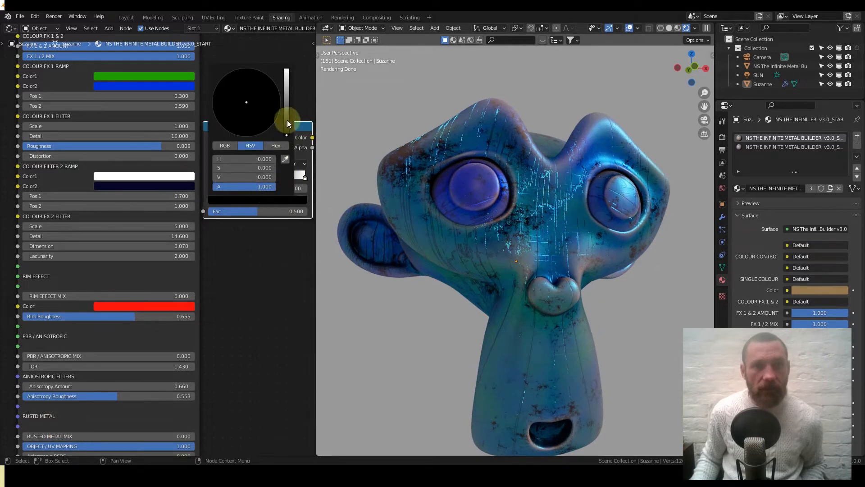
drag(286, 135, 287, 72)
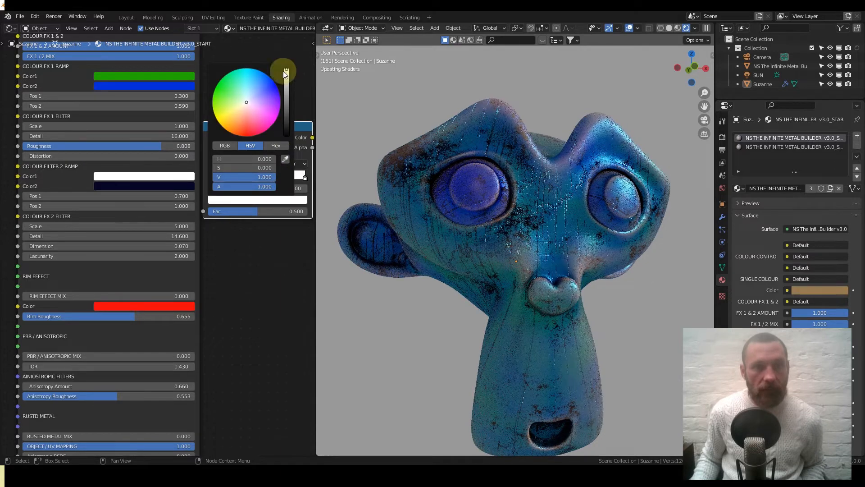
Copy the Colour Filter 2 Ramp's dark navy Color2 onto the ColorRamp's last stop, and delete the ColorRamp node
click(304, 178)
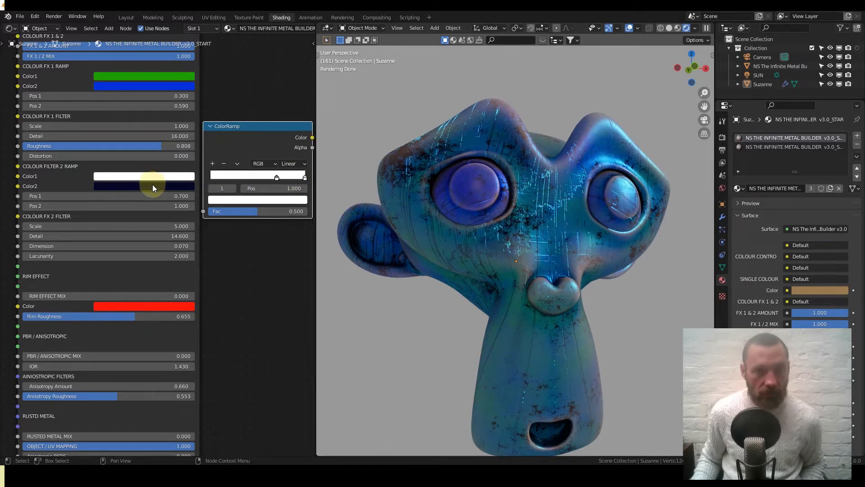
drag(152, 190, 272, 202)
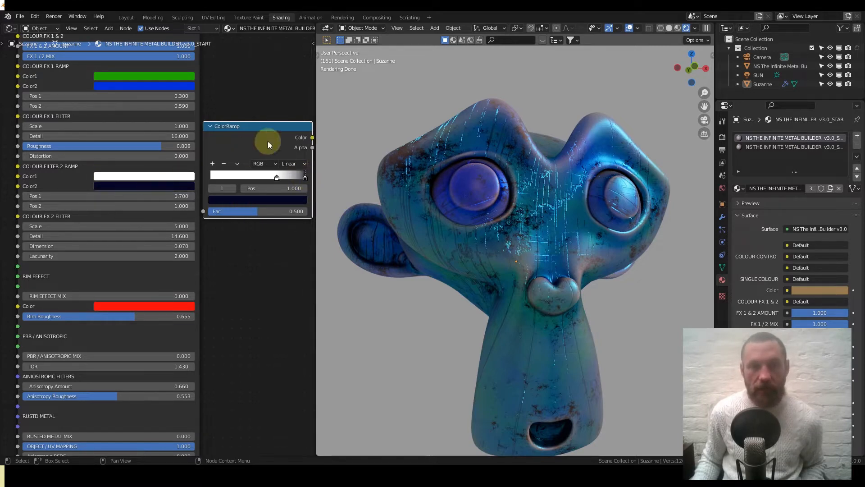
key(x)
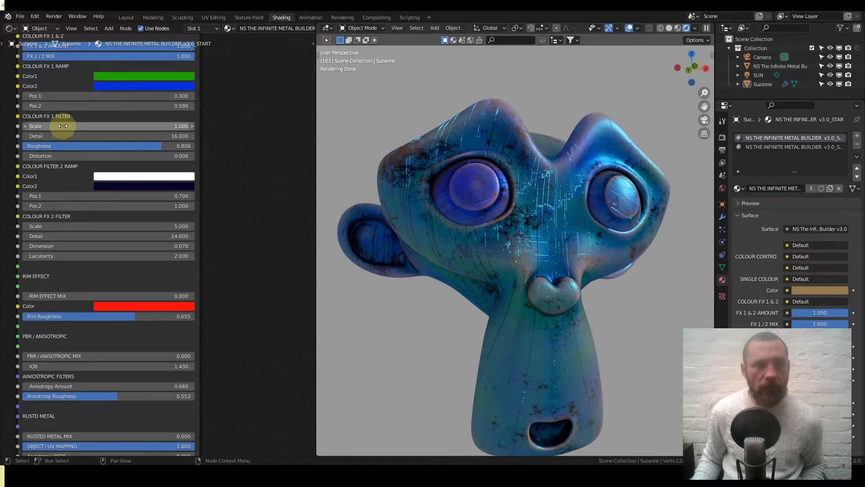
Try changing the Colour FX 2 Filter's Scale, lower its Detail to 0 for comparison, and set Detail to 16
drag(62, 226, 110, 226)
right_click(62, 226)
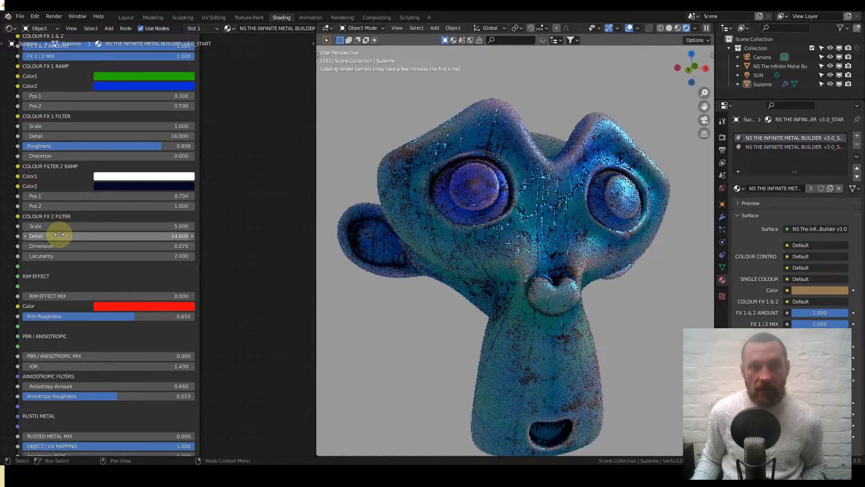
drag(2, 250, 0, 251)
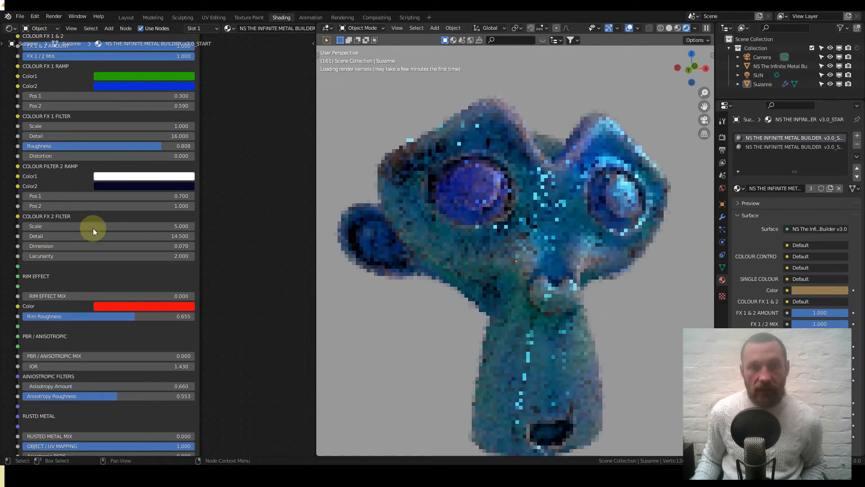
drag(111, 235, 26, 236)
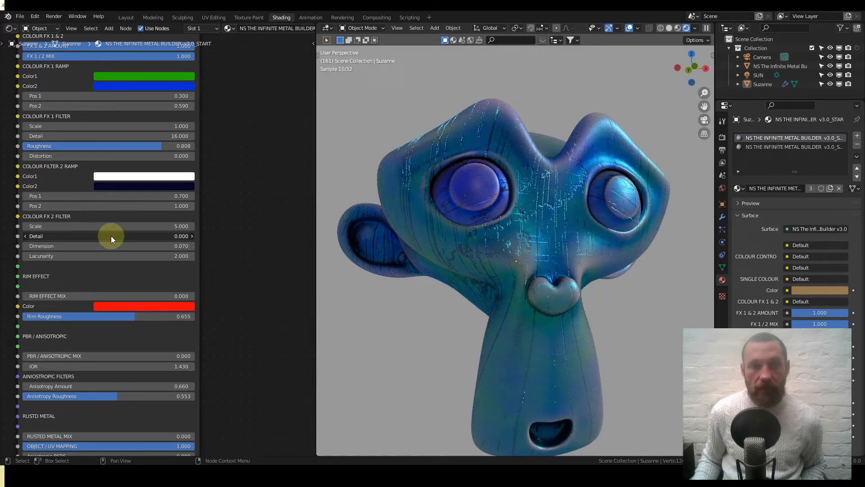
drag(111, 236, 192, 236)
drag(111, 236, 111, 236)
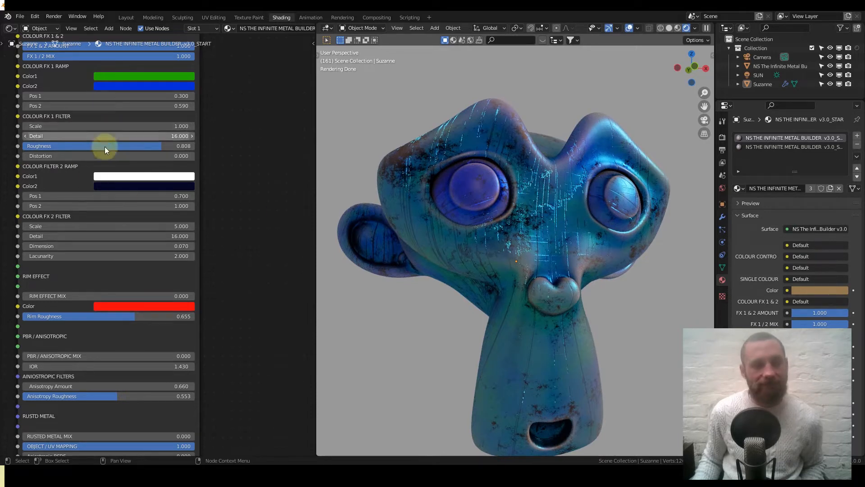
Lower the metal builder's FX 1 & 2 Amount to 0.261 so the single base colour dominates
scroll(80, 208, down, 1)
middle_drag(101, 307, 108, 258)
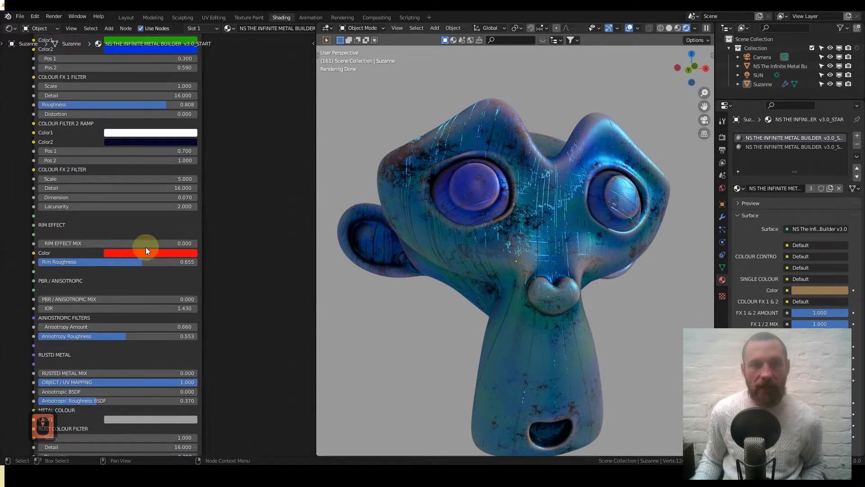
scroll(529, 220, down, 1)
scroll(133, 199, down, 4)
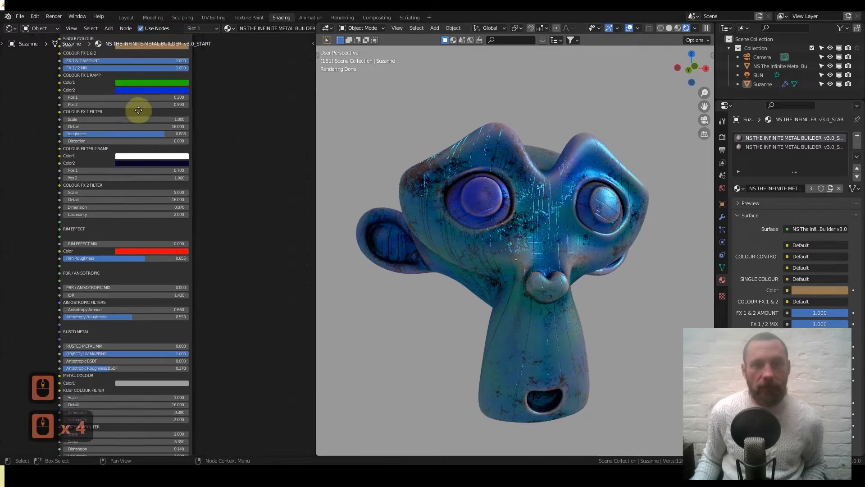
middle_drag(139, 110, 142, 212)
scroll(150, 183, up, 4)
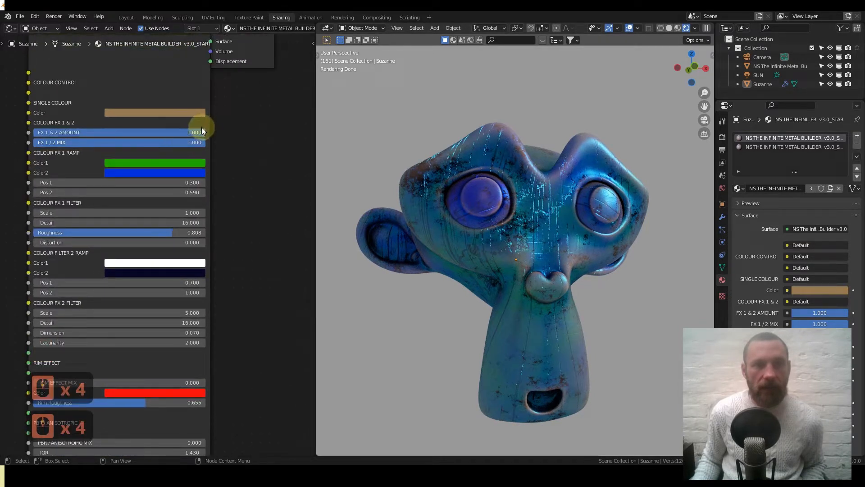
drag(202, 130, 79, 132)
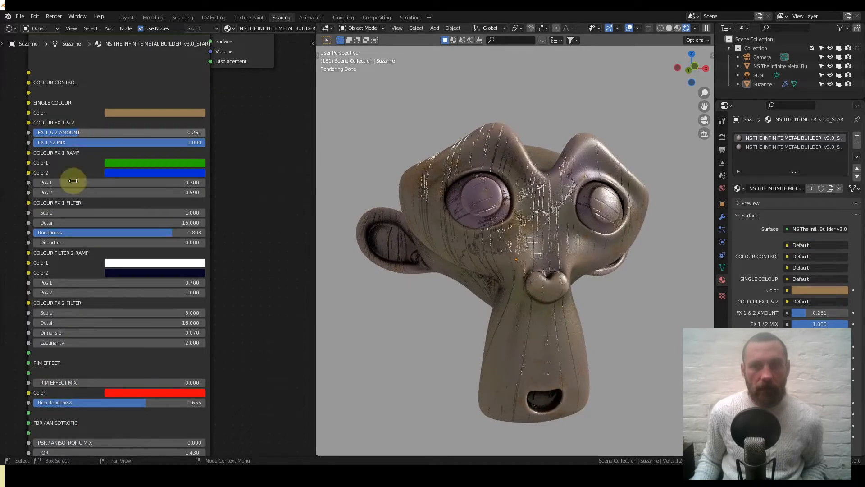
Raise the Rim Effect Mix to 0.270 and inspect the red rim on Suzanne from another angle
scroll(106, 270, down, 4)
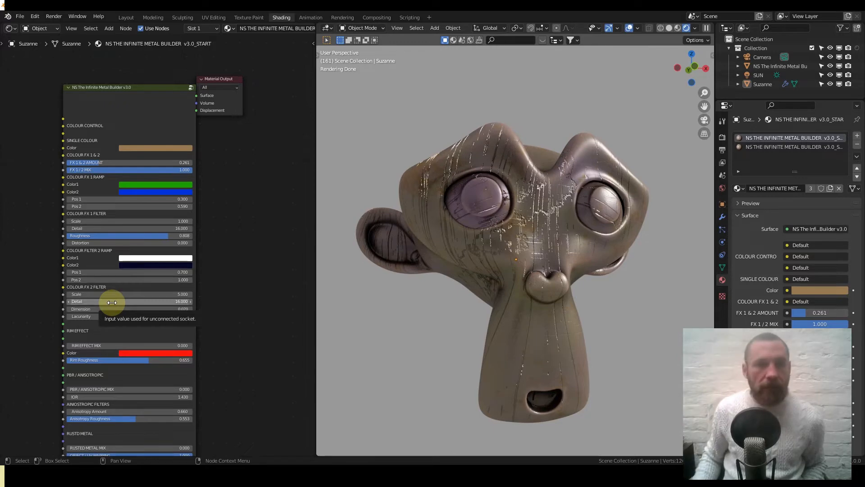
scroll(87, 296, up, 6)
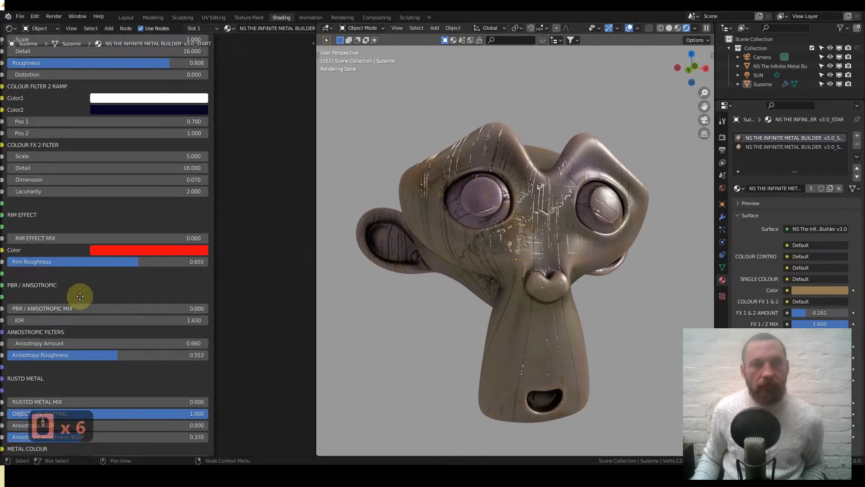
middle_drag(79, 296, 93, 265)
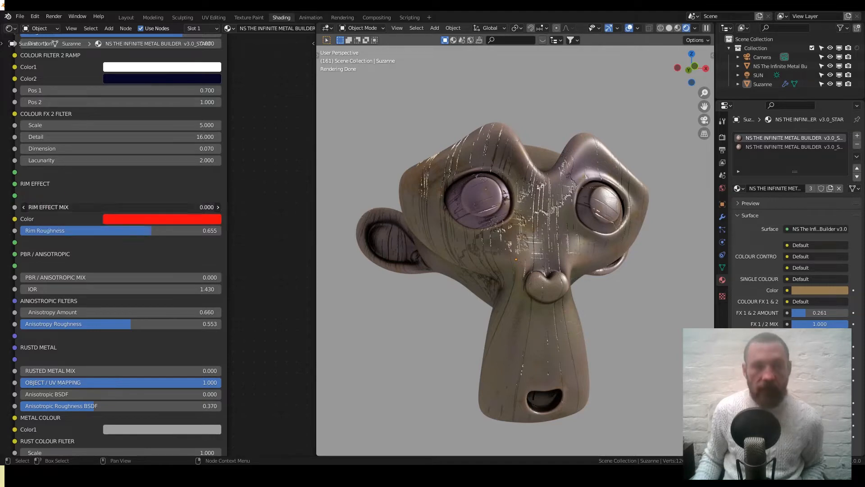
key(shift)
shift+drag(120, 207, 81, 194)
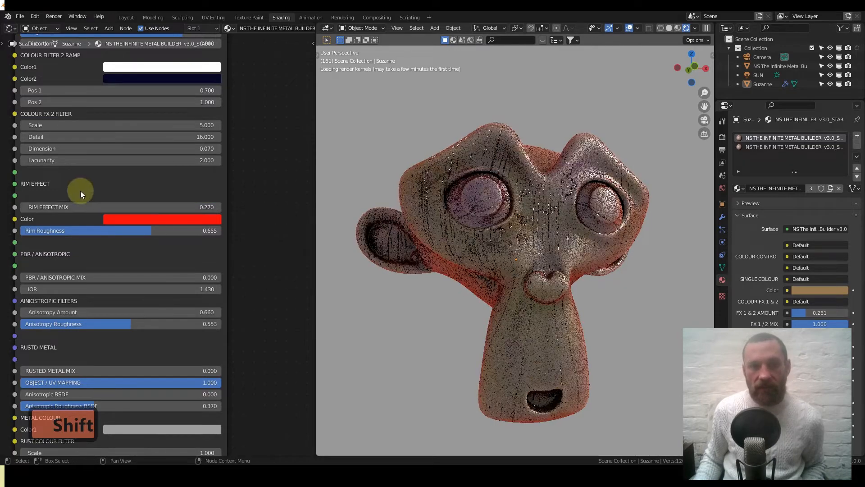
middle_drag(442, 247, 428, 270)
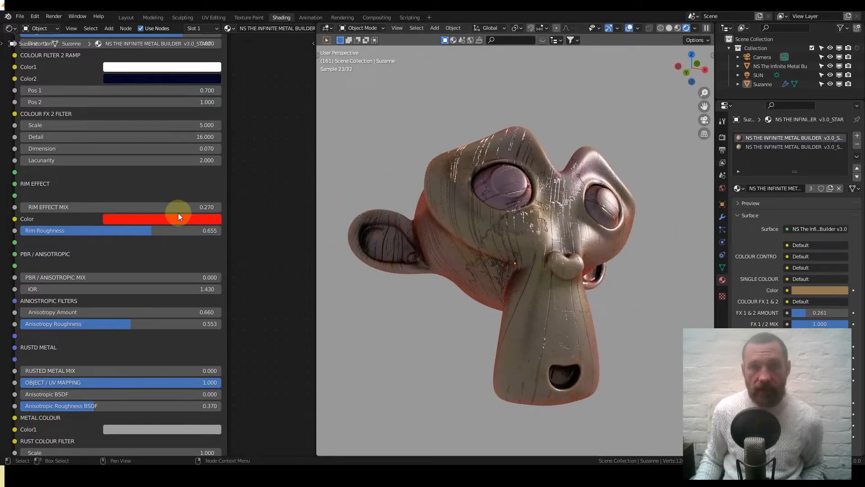
middle_drag(397, 218, 410, 229)
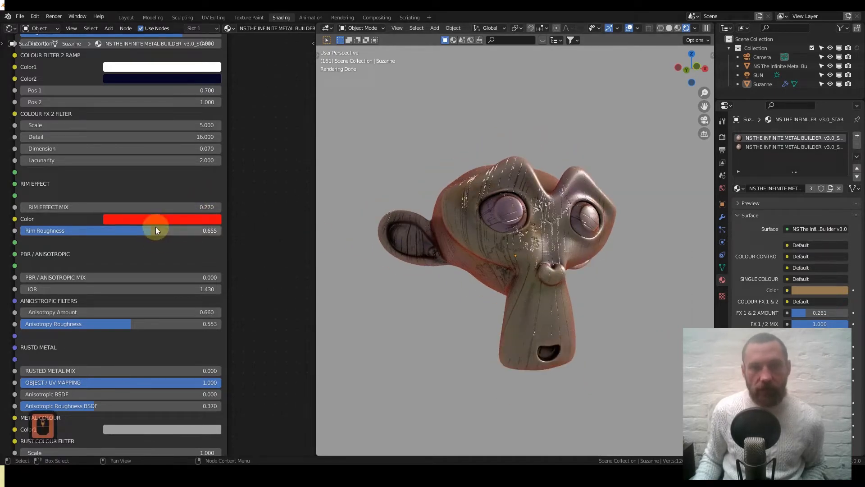
Compare the Rim Roughness at 1 and at 0 on Suzanne, and set it to 1.000
drag(156, 230, 221, 230)
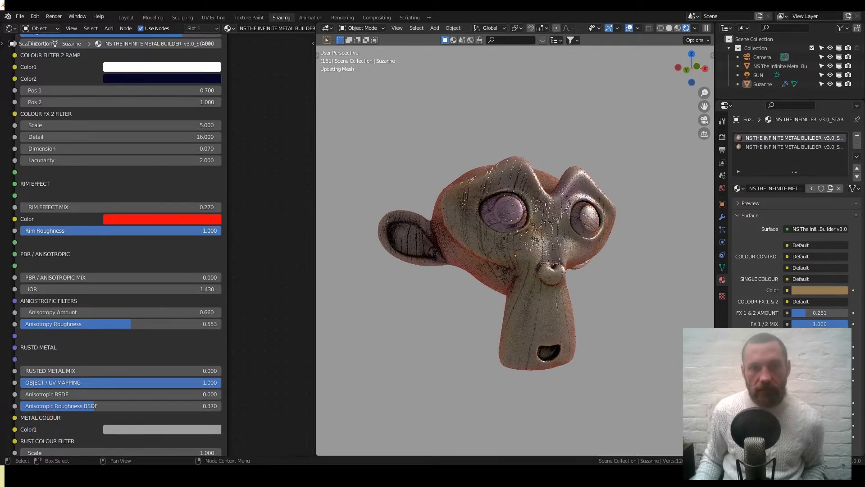
middle_drag(485, 222, 486, 227)
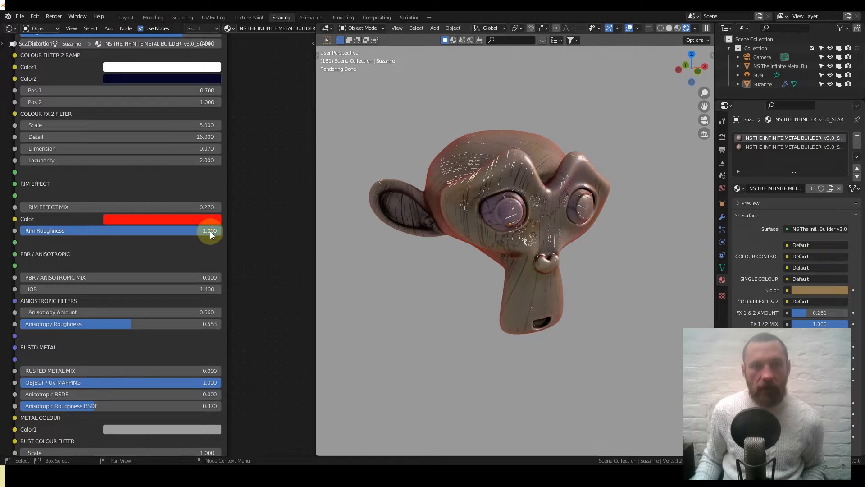
drag(209, 231, 20, 231)
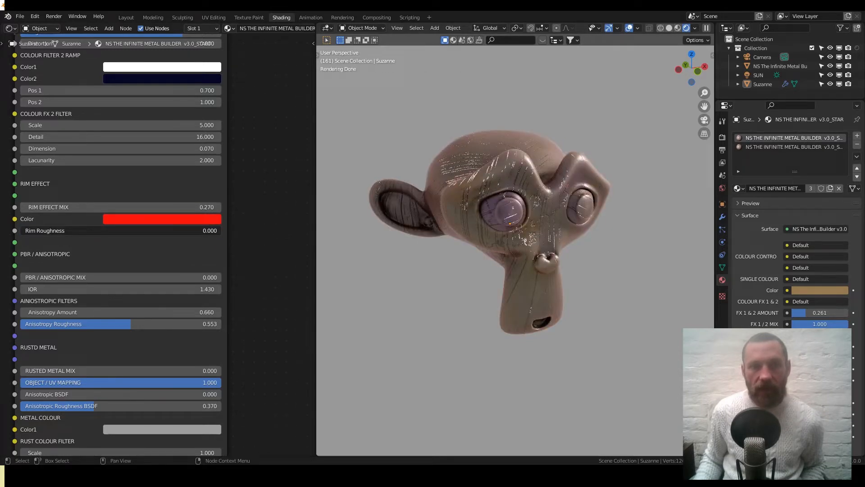
drag(20, 230, 147, 267)
Turn off the rim effect by setting the Rim Effect Mix to 0
middle_drag(150, 278, 169, 177)
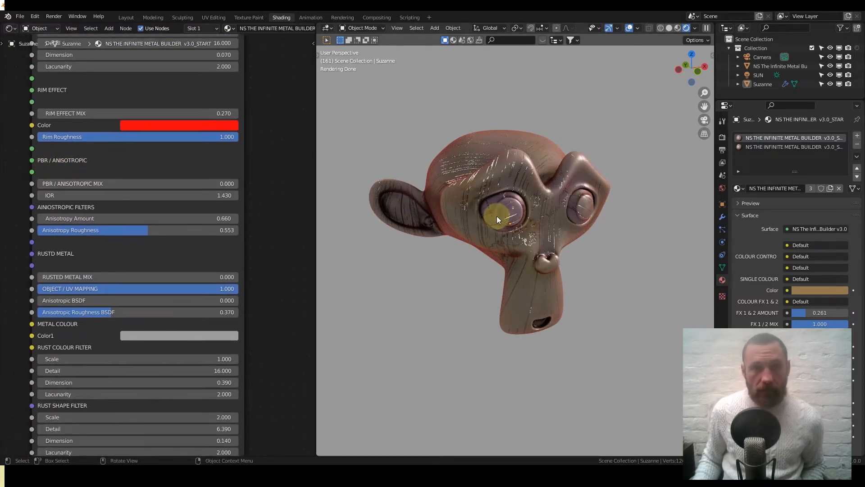
click(211, 114)
text(0)
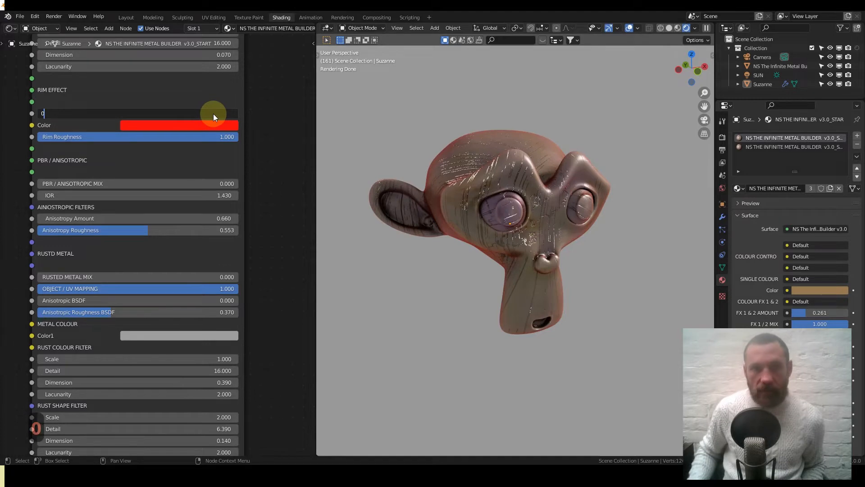
key(Return)
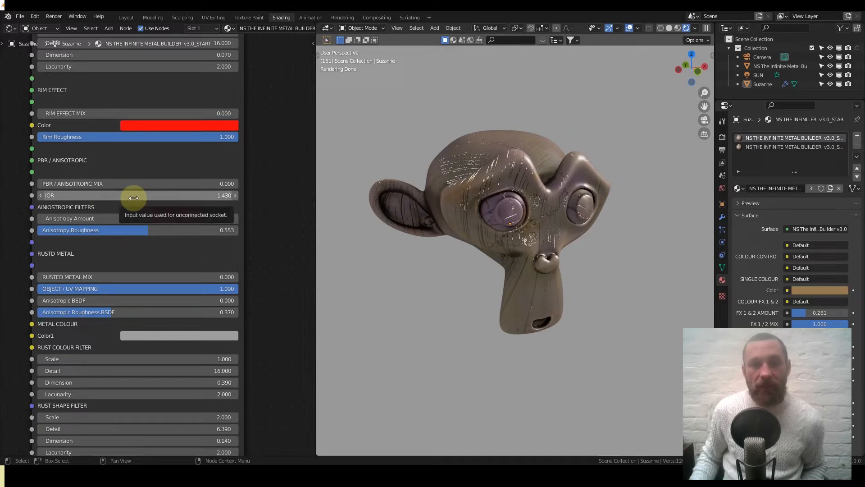
Try lowering the IOR in the PBR / Anisotropic section to 0, and cancel the change
key(shift)
shift+drag(137, 196, 73, 195)
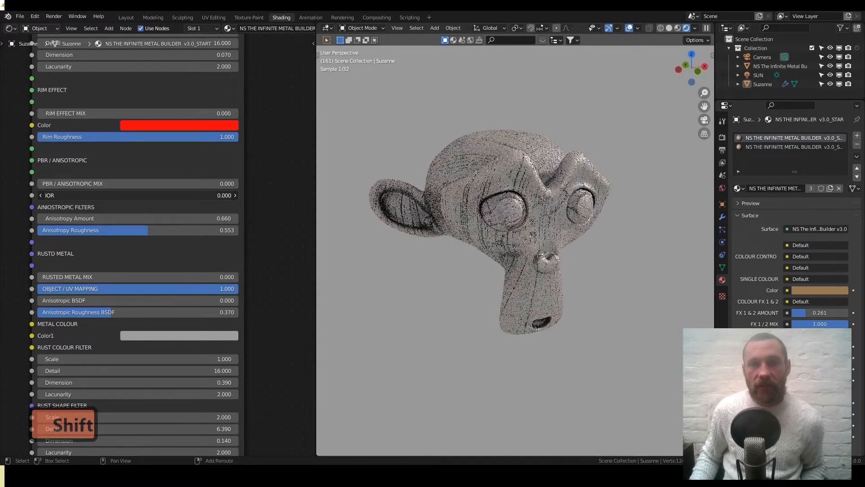
right_click(134, 196)
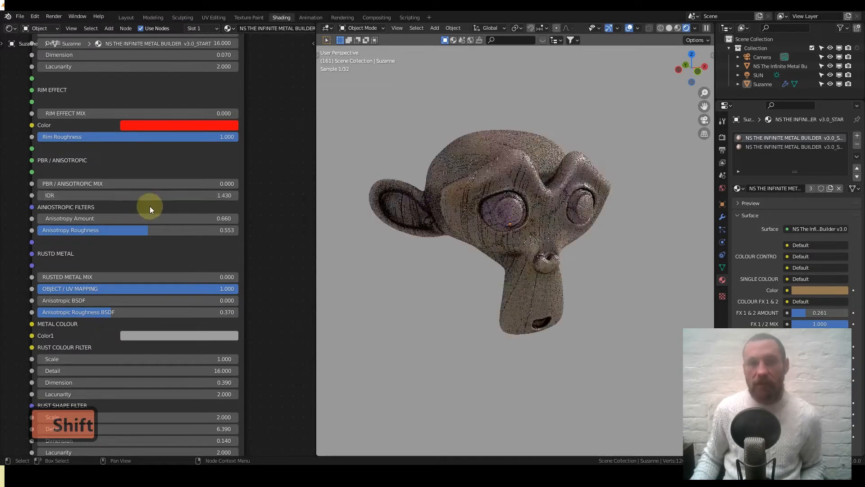
Show Suzanne and the square plane in front view, and set the PBR / Anisotropic Mix to 1
shift+scroll(169, 234, down, 3)
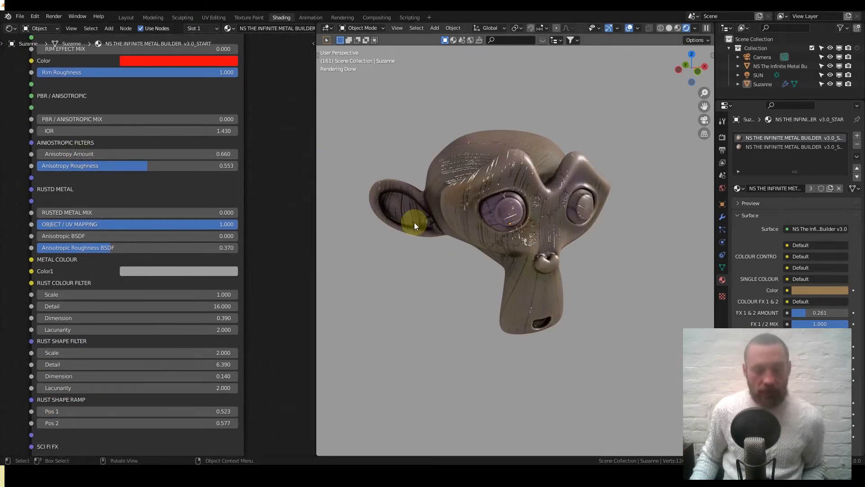
key(KP_1)
scroll(425, 234, down, 3)
shift+middle_drag(383, 247, 486, 248)
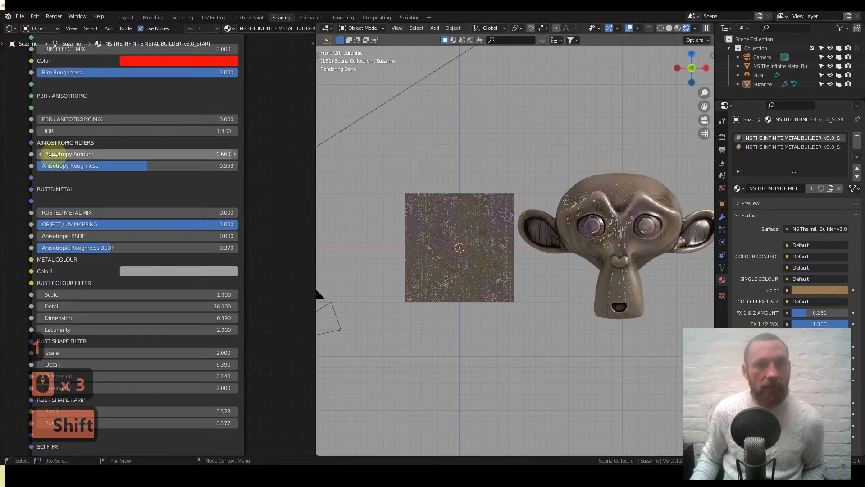
click(48, 121)
text(1)
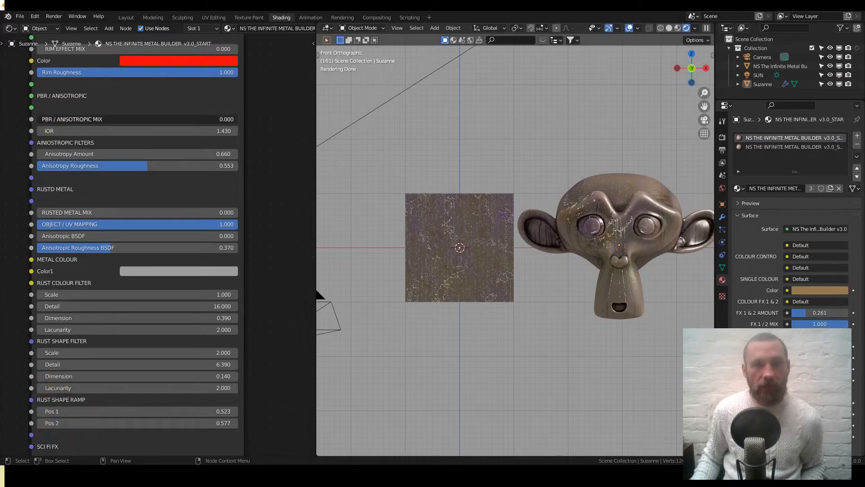
key(Return)
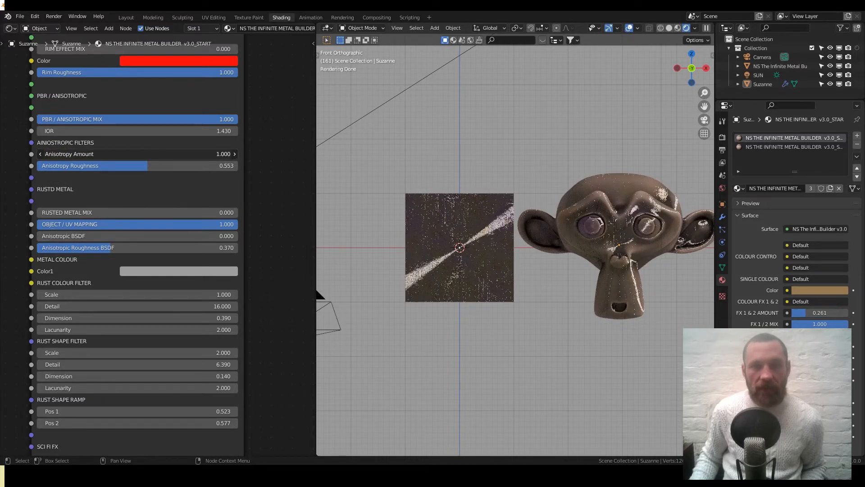
Try the Anisotropy Amount at -1, set it to 0.660, and view the highlights on Suzanne from an angle
key(minus)
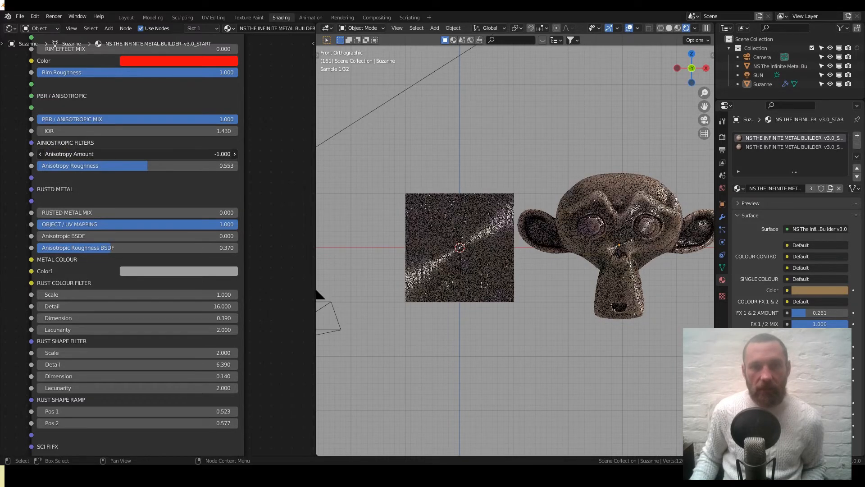
drag(137, 154, 226, 153)
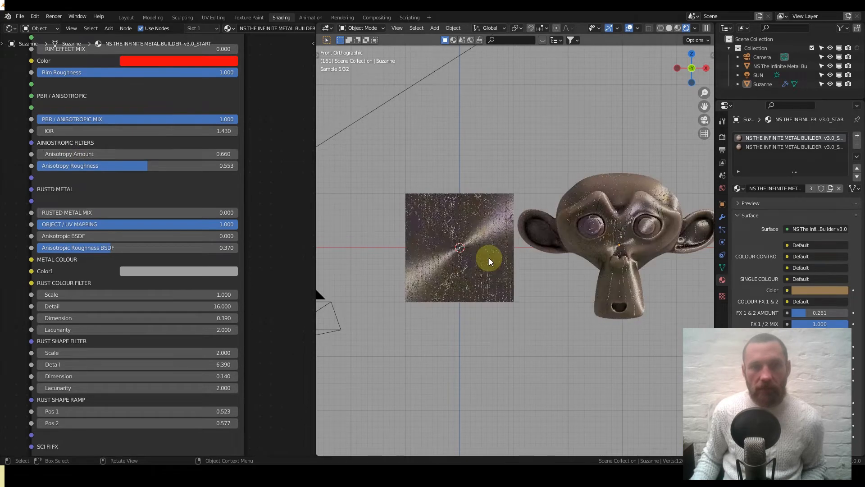
middle_drag(488, 258, 473, 296)
scroll(554, 290, up, 3)
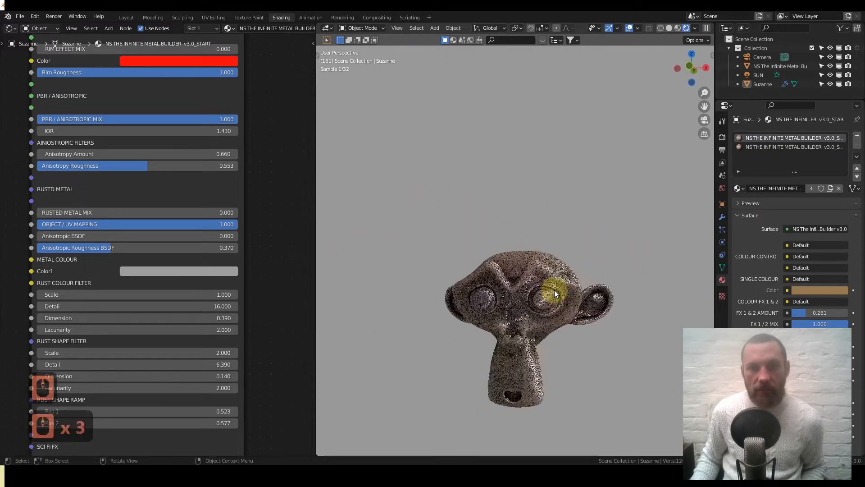
scroll(554, 290, up, 1)
middle_drag(554, 300, 572, 265)
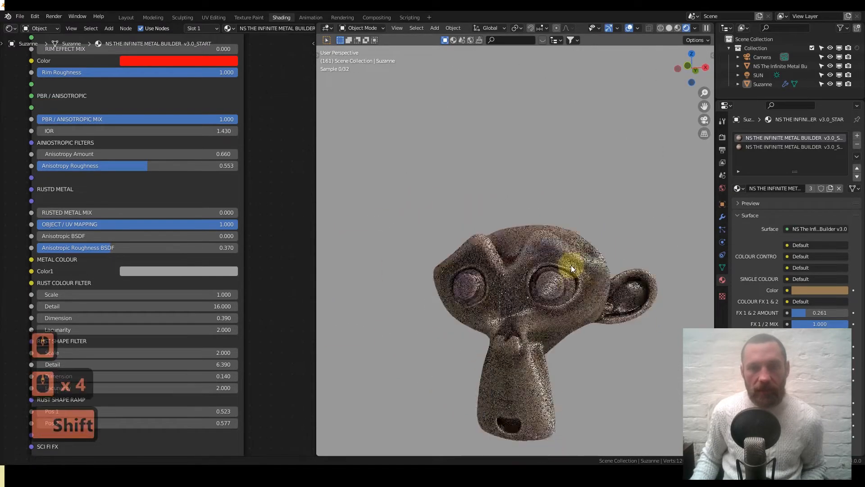
Open the metal builder node group and keep the Tangent node under Anisotropic Type set to Radial
click(236, 191)
key(Tab)
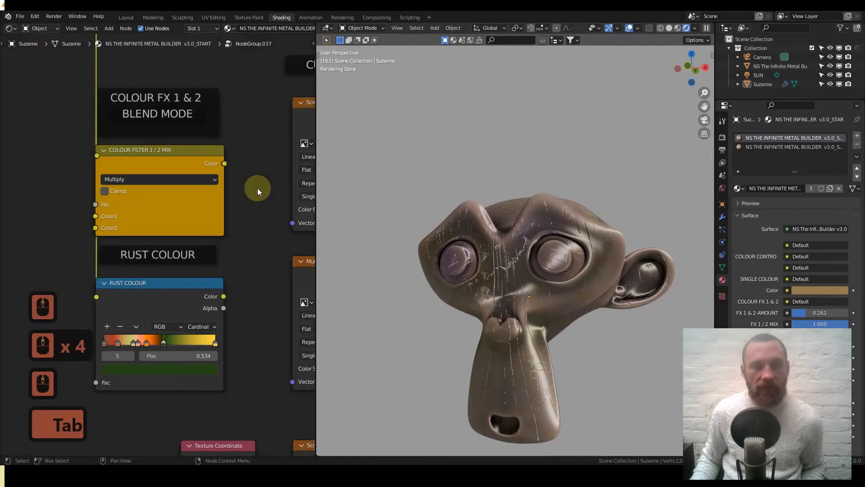
scroll(248, 205, down, 5)
scroll(233, 168, up, 5)
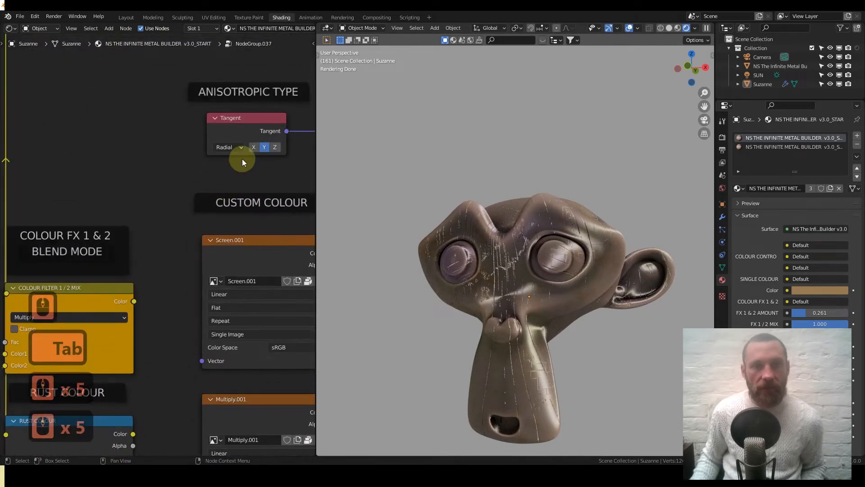
middle_drag(233, 168, 185, 234)
scroll(190, 232, up, 3)
click(192, 219)
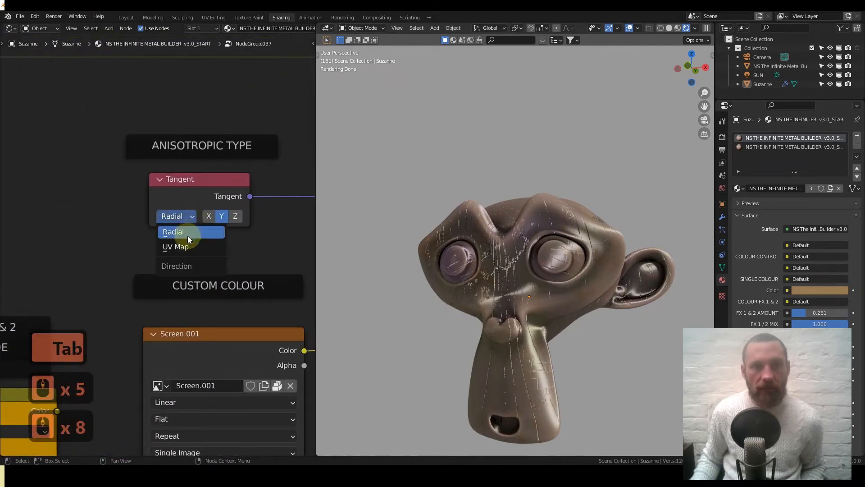
click(189, 233)
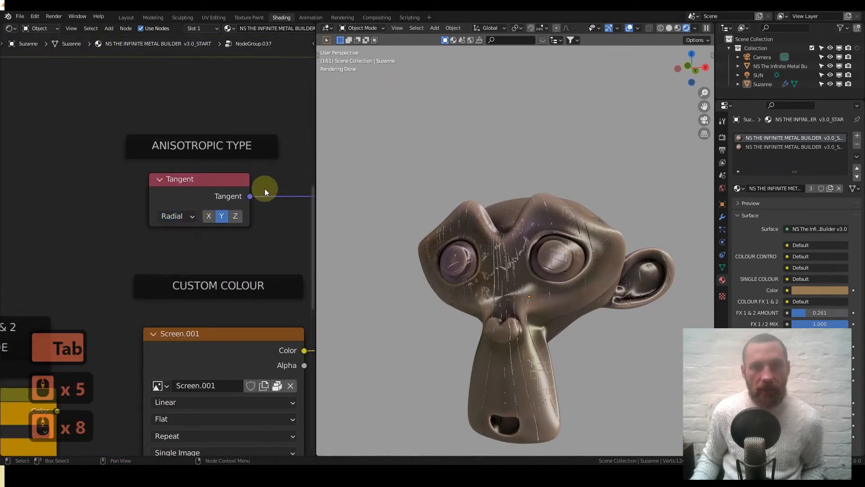
Try the X axis on the radial Tangent node, set it to Z, and return to the main node tree
click(213, 220)
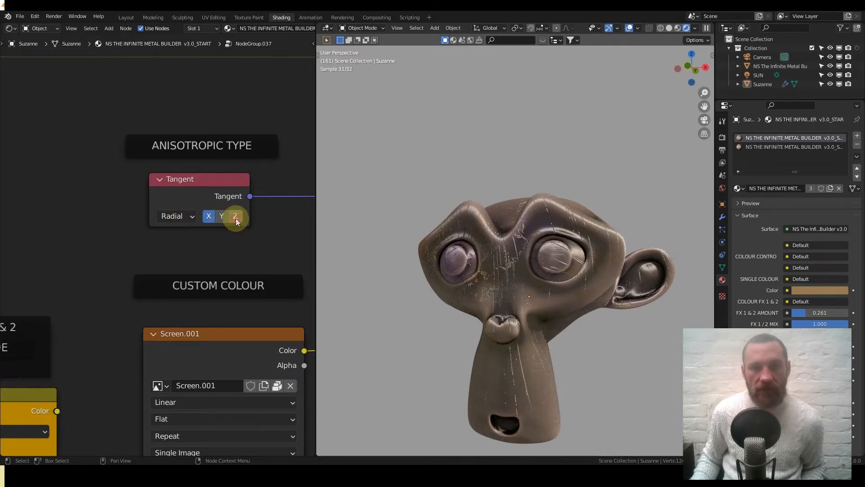
click(235, 218)
mouse_move(517, 306)
middle_down()
mouse_move(528, 328)
mouse_move(522, 353)
mouse_move(576, 329)
mouse_move(588, 388)
mouse_move(567, 409)
mouse_move(539, 380)
mouse_move(508, 273)
mouse_move(521, 195)
mouse_move(490, 337)
middle_up()
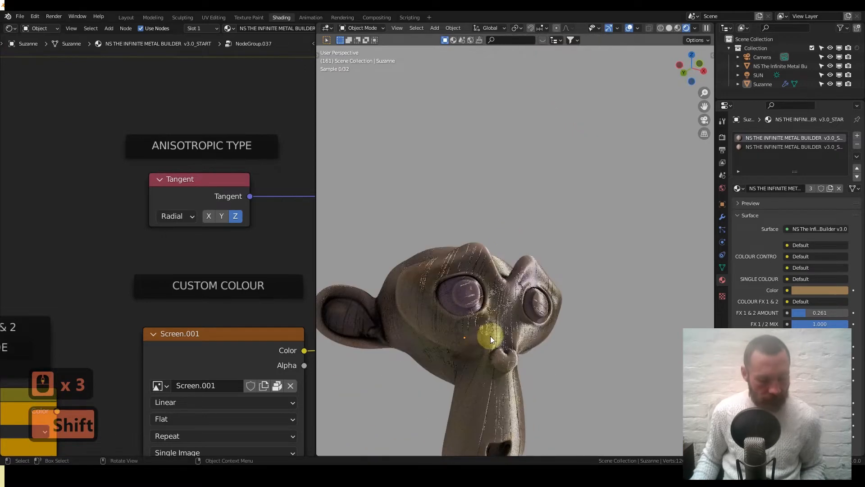
key(ctrl+Tab)
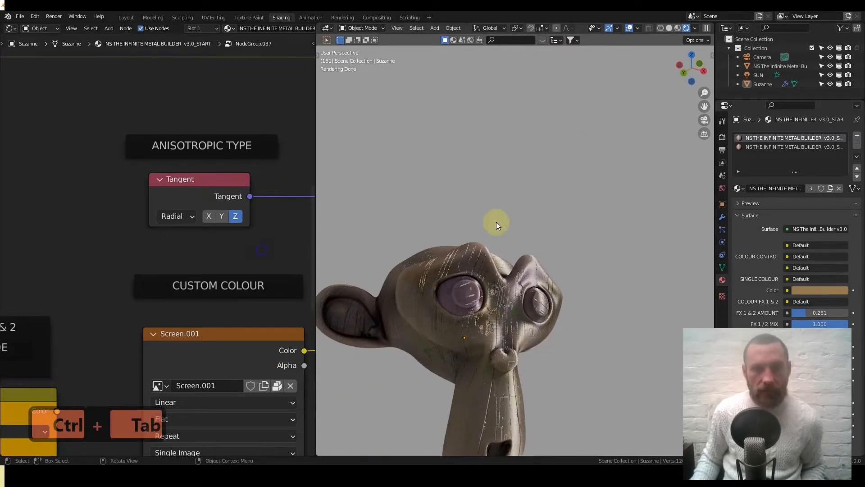
key(ctrl+Tab)
scroll(131, 275, down, 4)
middle_drag(160, 312, 174, 269)
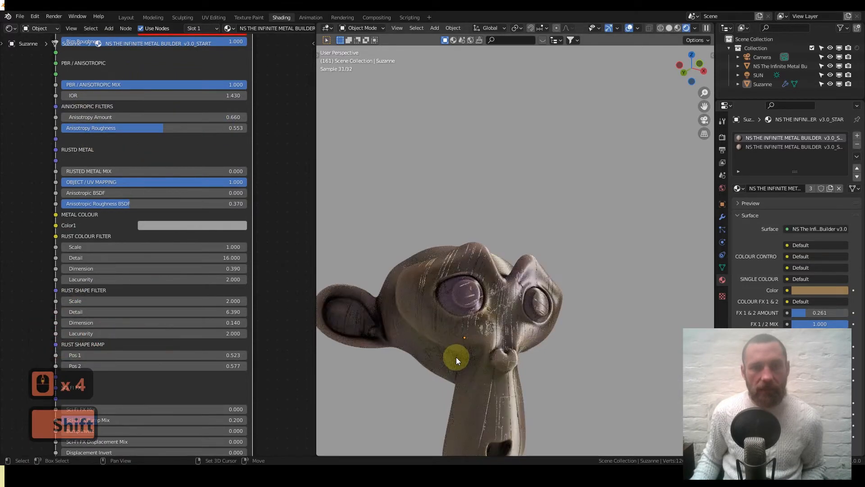
Turn off the anisotropic effect on Suzanne by setting the PBR / Anisotropic Mix to 0
middle_drag(512, 101, 491, 153)
scroll(521, 153, down, 3)
shift+middle_drag(573, 234, 588, 188)
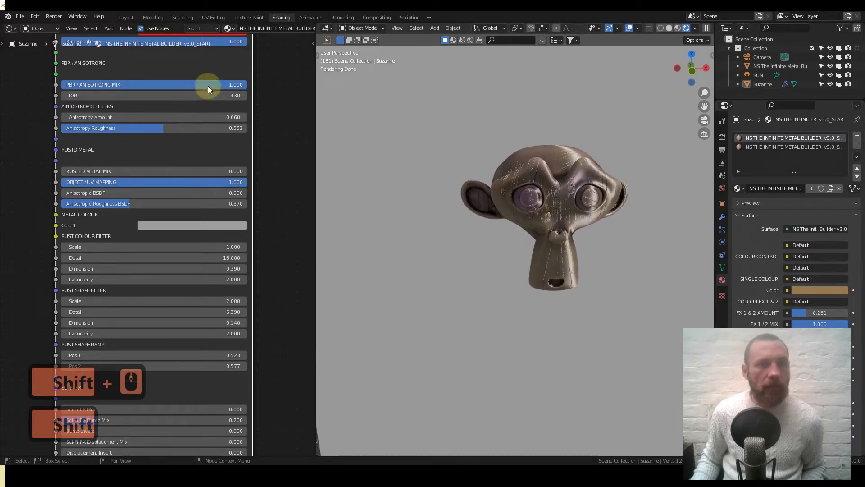
drag(239, 85, 61, 84)
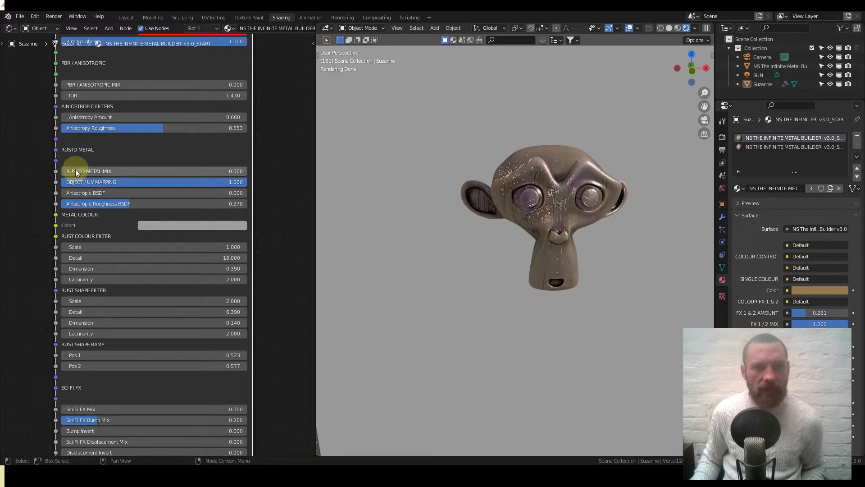
Cover Suzanne in rusted metal by setting the Rusted Metal Mix to 1.000, and view the face close up
drag(75, 169, 76, 170)
drag(68, 172, 247, 171)
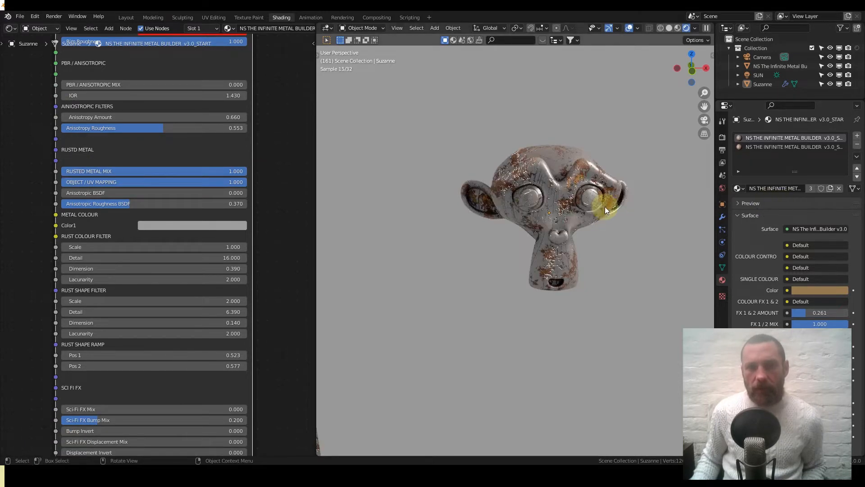
scroll(580, 203, up, 4)
middle_drag(605, 152, 528, 265)
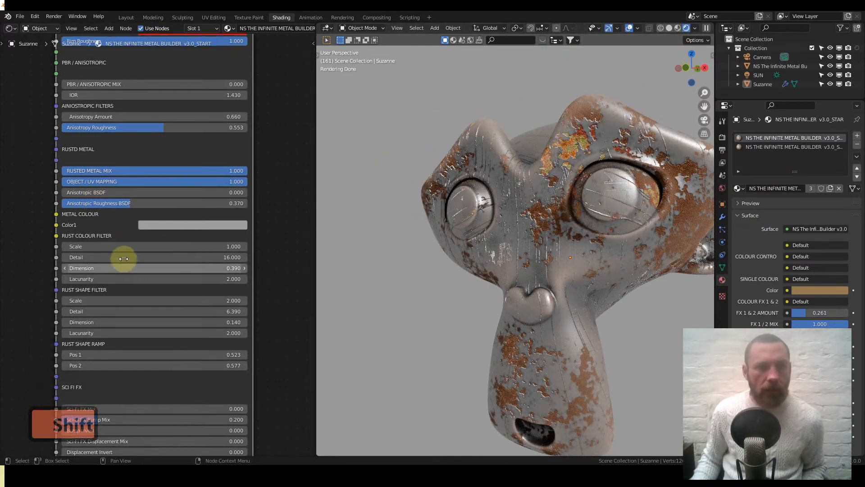
Try the rusted metal's Anisotropic BSDF at 1.000, and return it to 0
shift+scroll(125, 265, down, 3)
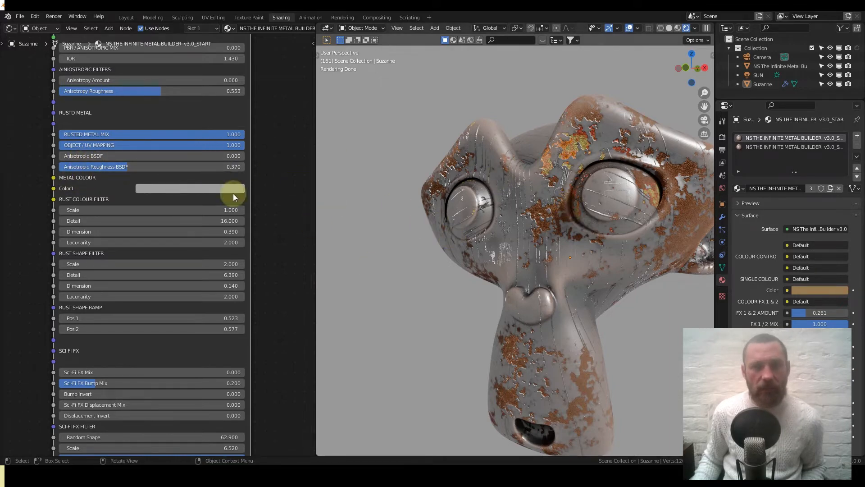
drag(88, 157, 243, 156)
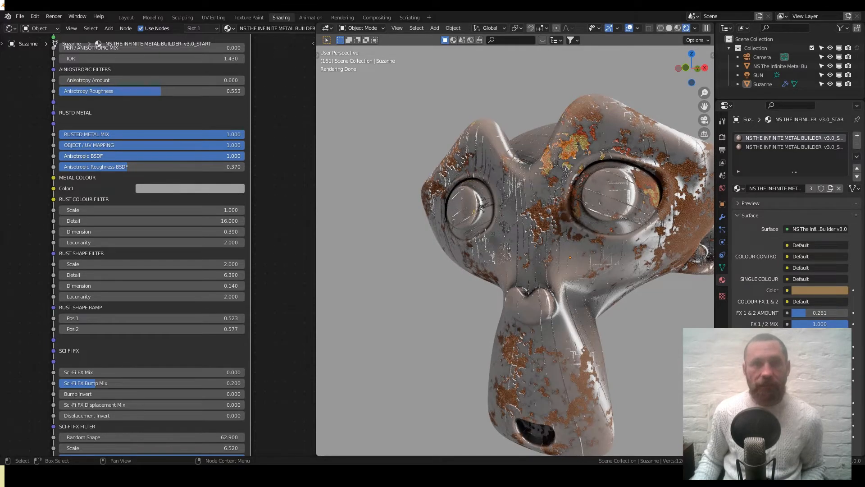
drag(244, 156, 54, 159)
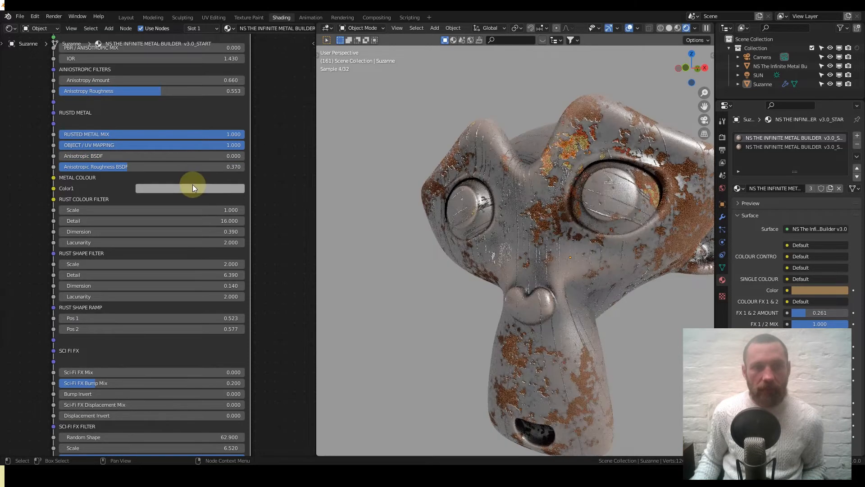
Try a blue-violet Metal Colour for the rusted metal, and undo the colour change
click(212, 191)
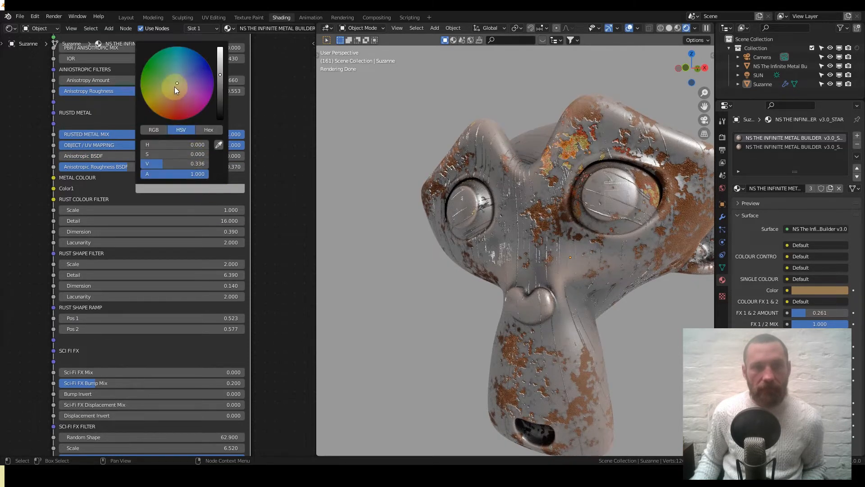
click(198, 74)
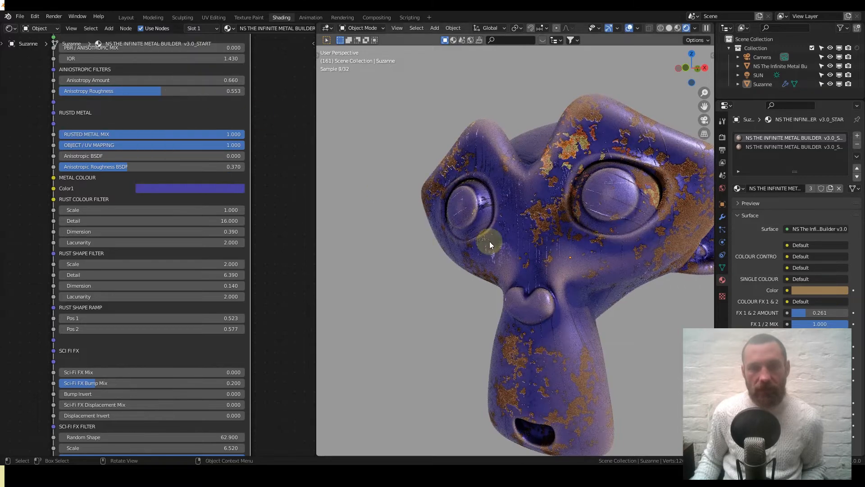
key(ctrl+z)
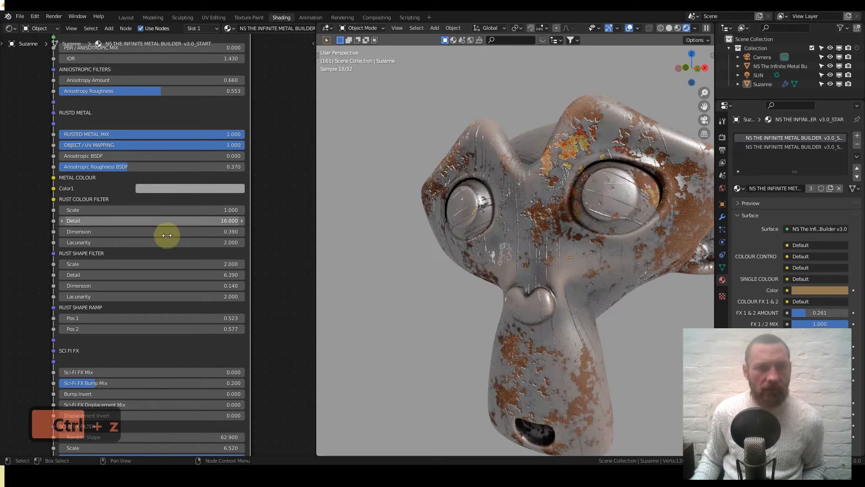
Try a higher Scale in the Rust Shape Filter, and undo the change
middle_drag(160, 232, 154, 201)
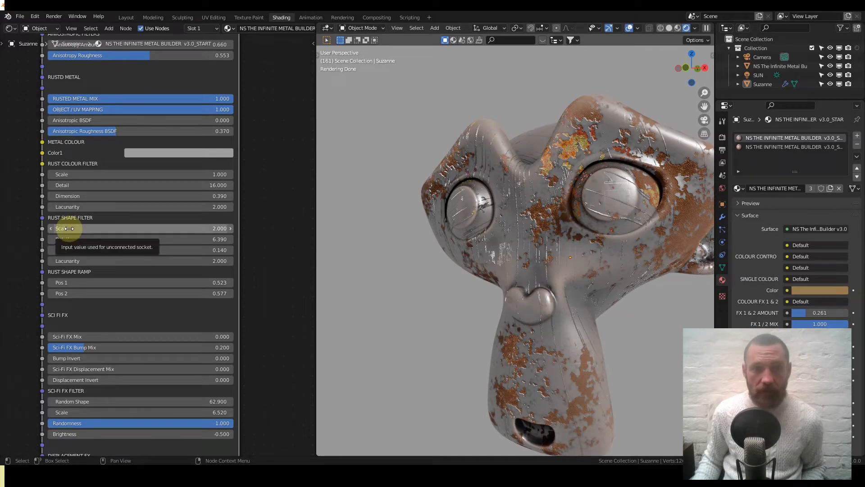
click(94, 229)
drag(108, 228, 189, 229)
key(ctrl+z)
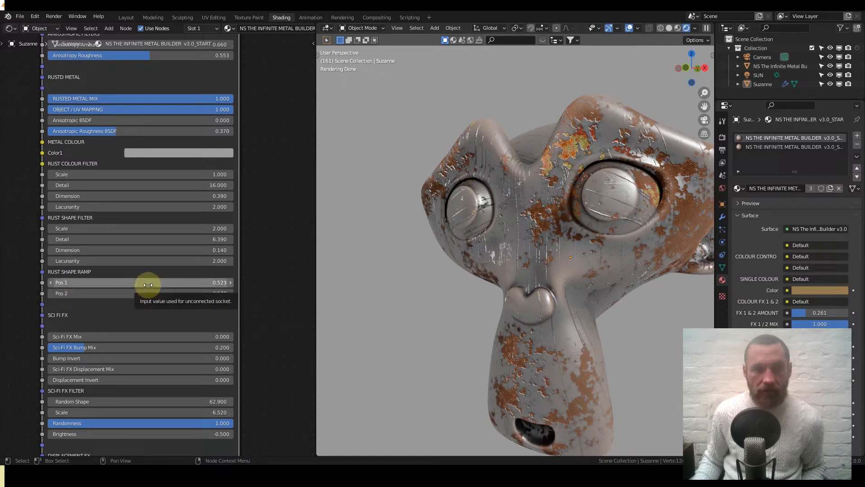
Try the Rust Shape Ramp's Pos 1 at 0, and set Pos 1 to 0.753 and Pos 2 to 1.000
shift+drag(148, 285, 91, 285)
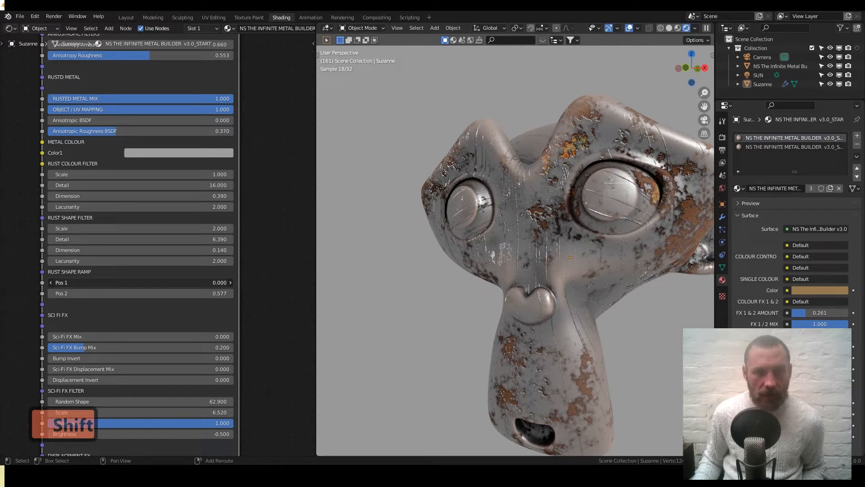
right_click(140, 285)
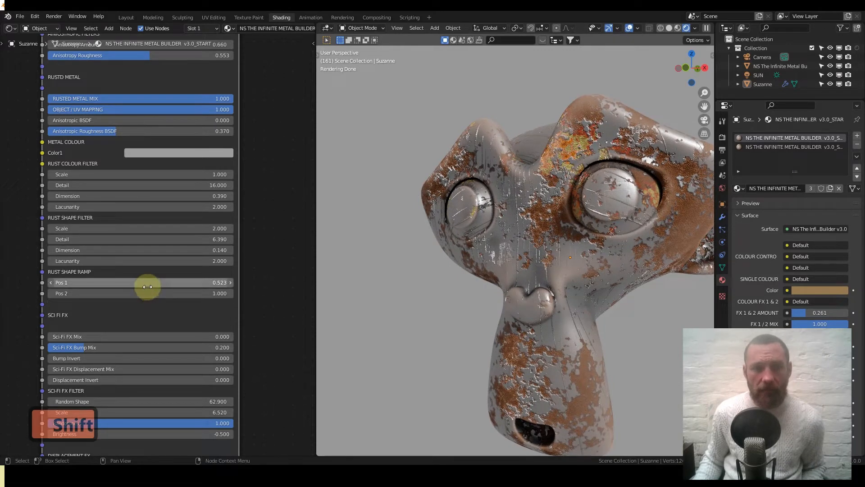
shift+drag(140, 282, 197, 282)
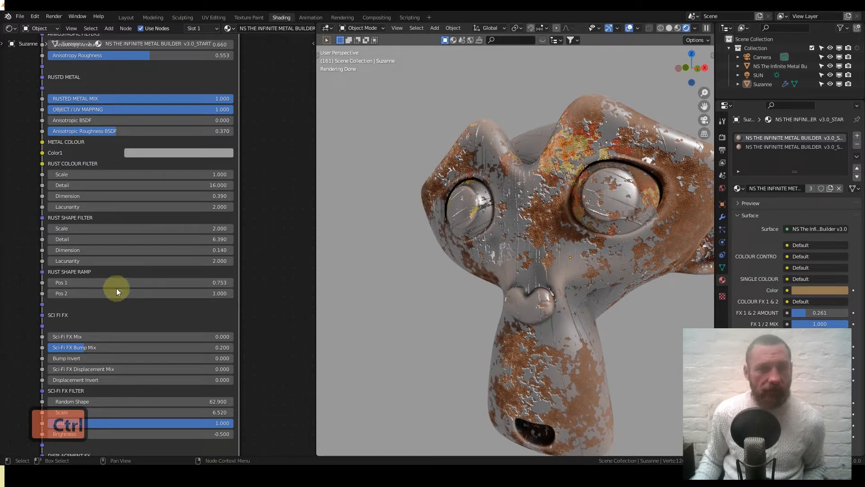
Open the metal builder node group and examine the Rust Colour ramp
scroll(117, 288, down, 1)
middle_drag(127, 232, 131, 257)
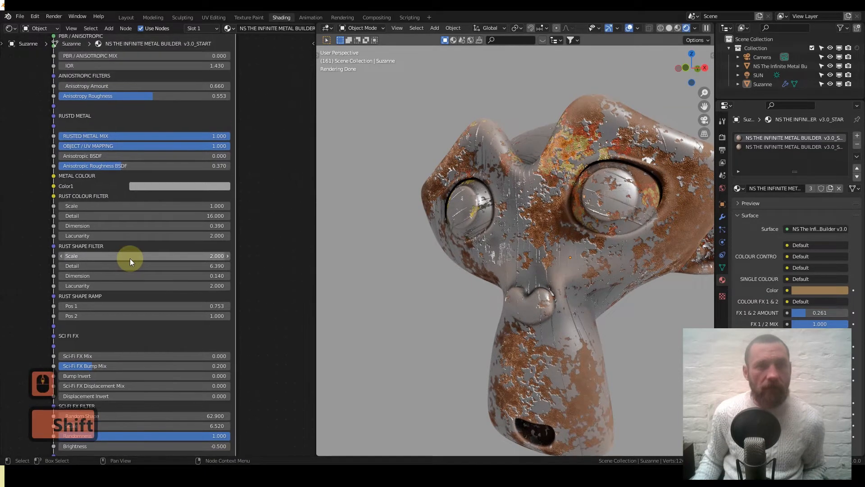
scroll(155, 200, down, 1)
scroll(155, 199, down, 10)
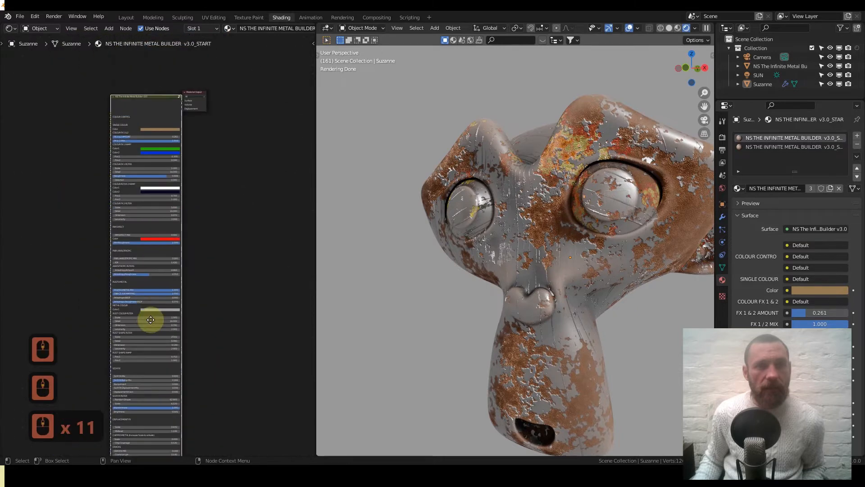
key(Tab)
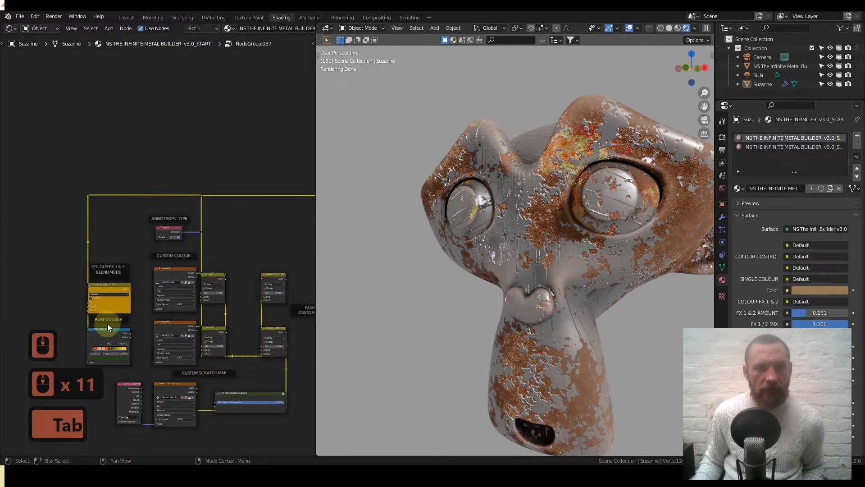
scroll(107, 324, up, 17)
scroll(169, 220, up, 1)
middle_drag(170, 220, 128, 215)
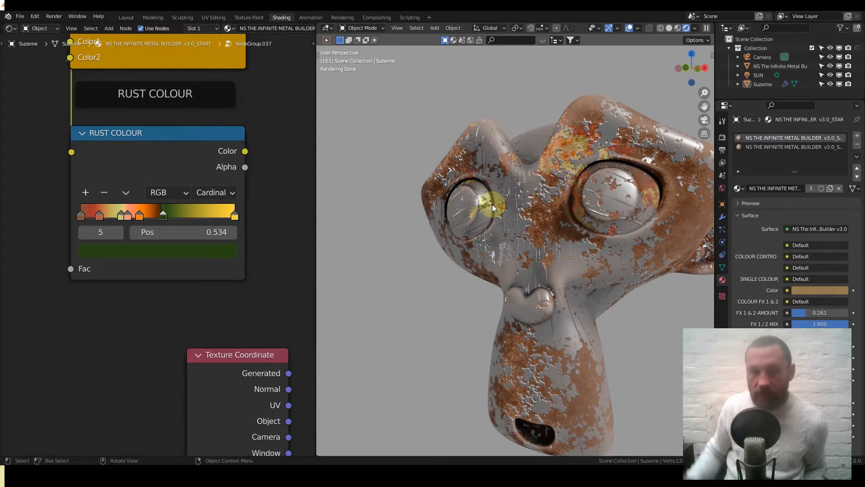
Leave the node group and show the Sci-Fi FX and Displacement FX settings of the metal builder node
scroll(123, 188, down, 12)
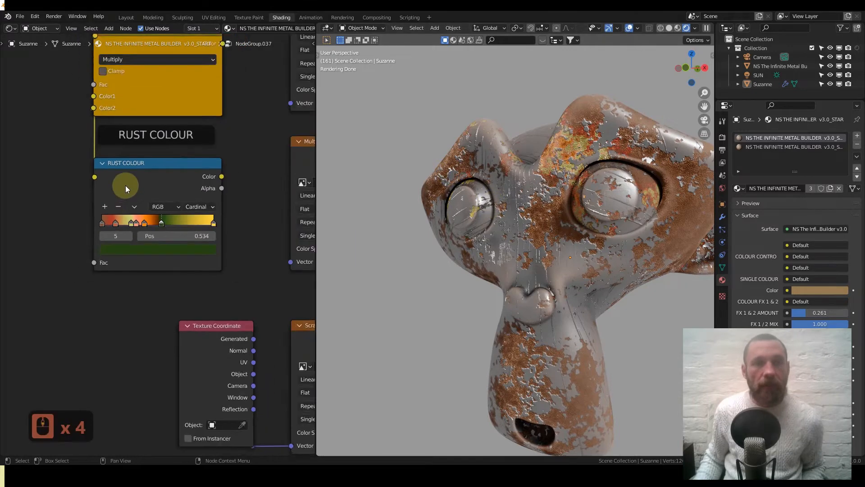
key(Tab)
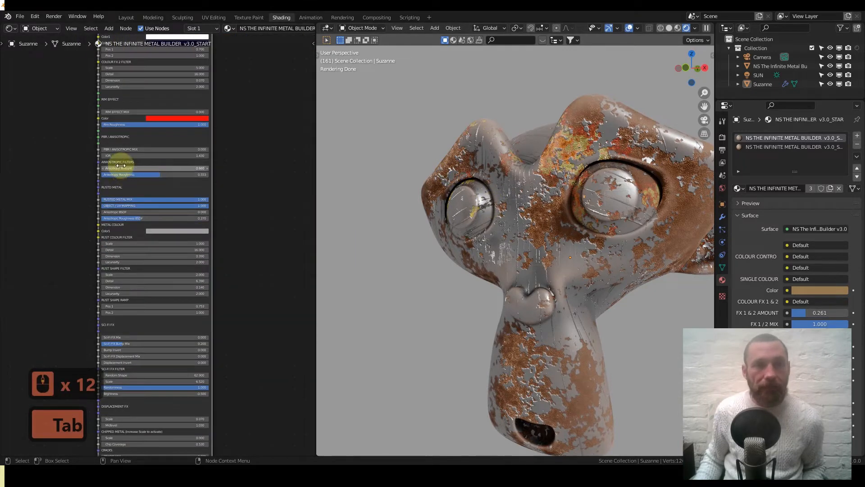
scroll(123, 168, up, 7)
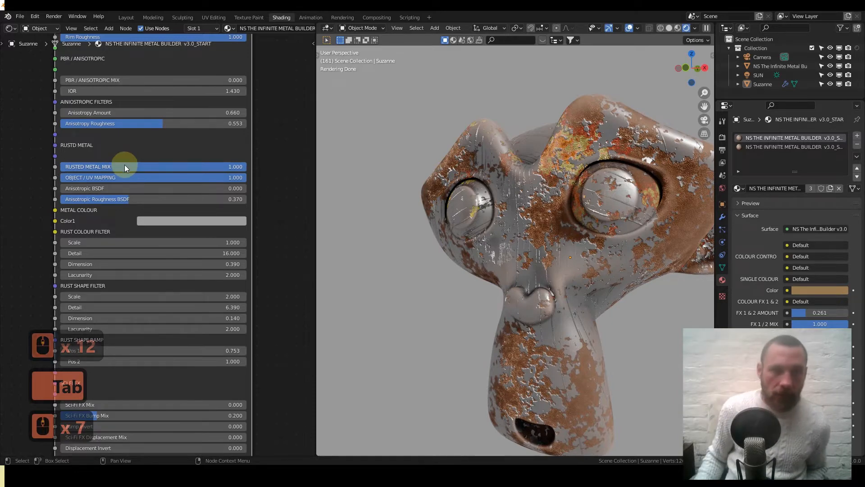
scroll(124, 164, down, 2)
mouse_move(152, 228)
middle_down()
mouse_move(151, 220)
mouse_move(191, 320)
mouse_move(209, 174)
mouse_move(198, 85)
mouse_move(169, 305)
mouse_move(132, 216)
mouse_move(52, 135)
mouse_move(72, 239)
mouse_move(150, 177)
mouse_move(143, 237)
middle_up()
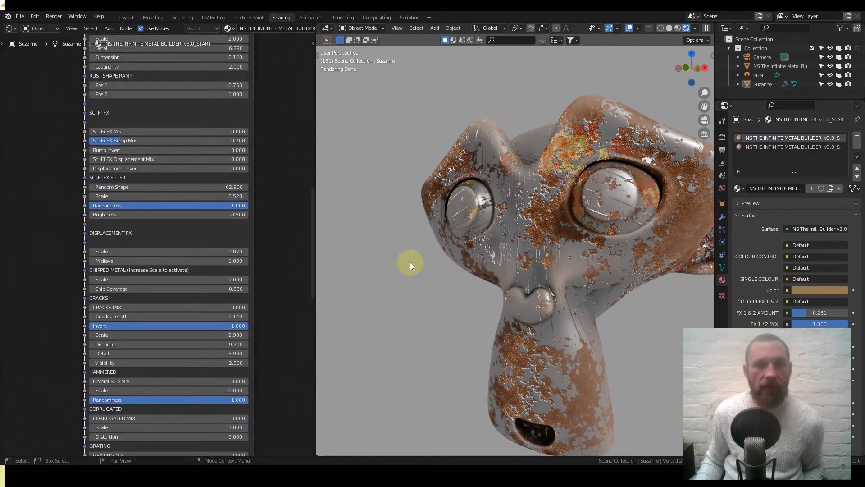
Show the flat plane beside Suzanne from the front and set the node's Rusted Metal Mix to 0
scroll(396, 268, down, 4)
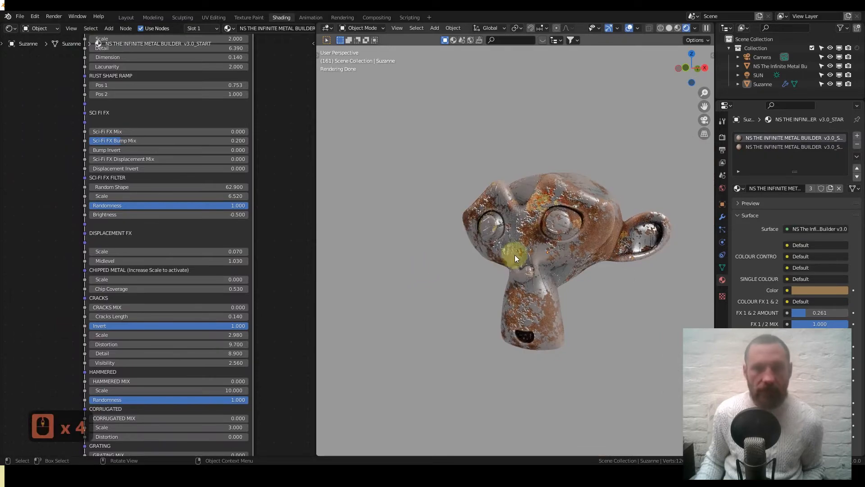
key(KP_1)
scroll(451, 260, down, 2)
middle_drag(412, 261, 467, 249)
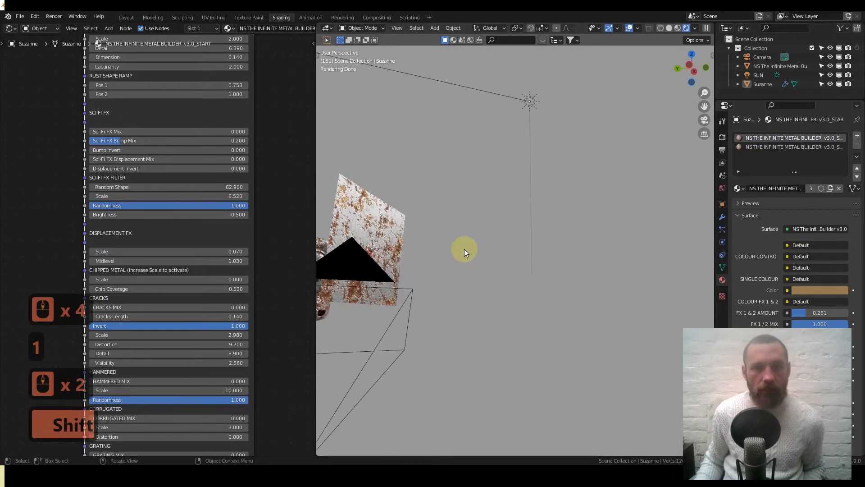
key(KP_1)
scroll(501, 258, up, 3)
middle_drag(234, 162, 206, 160)
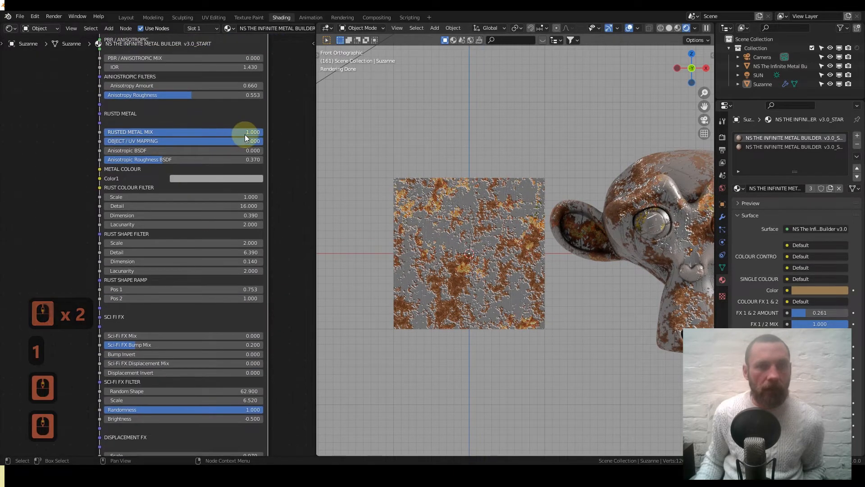
drag(252, 132, 104, 132)
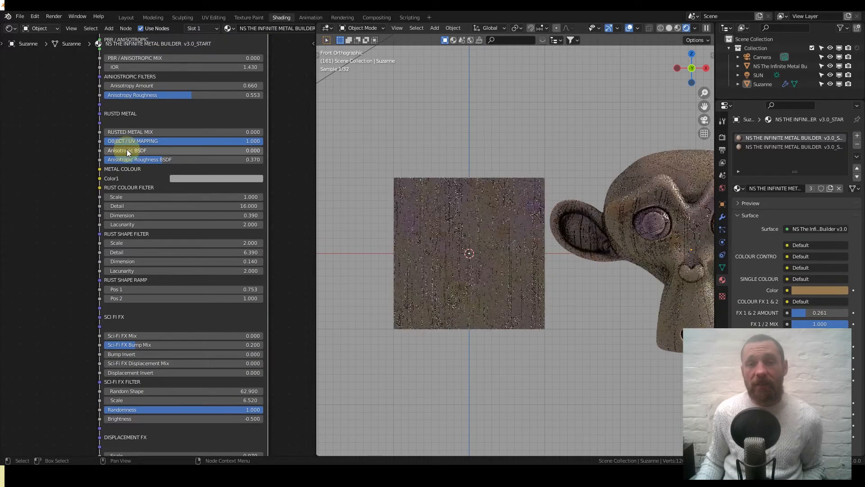
Select the flat plane and check its mesh in Edit Mode before returning to Object Mode
click(429, 214)
key(Tab)
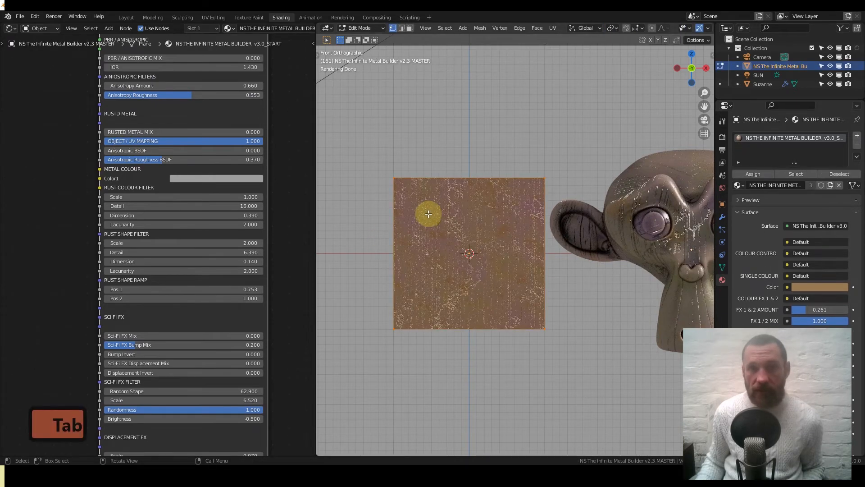
key(Tab)
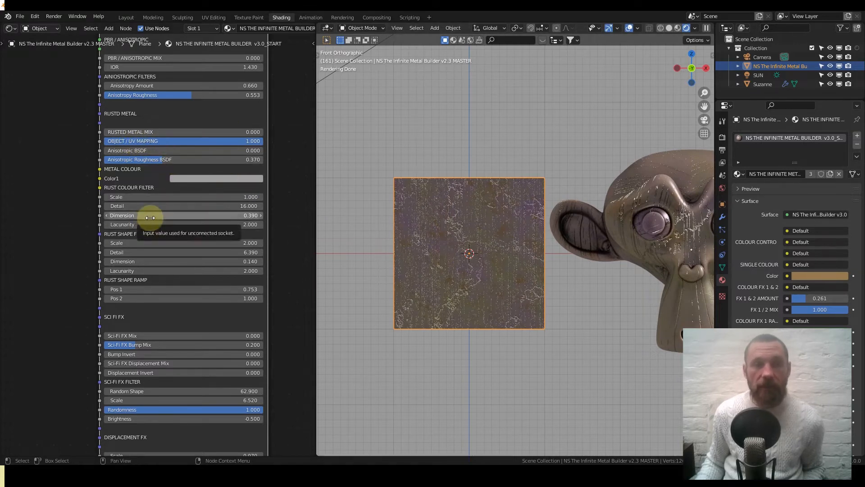
Set both the Sci-Fi FX Mix and the Sci-Fi FX Bump Mix to 1.000
scroll(148, 218, down, 5)
scroll(169, 200, up, 9)
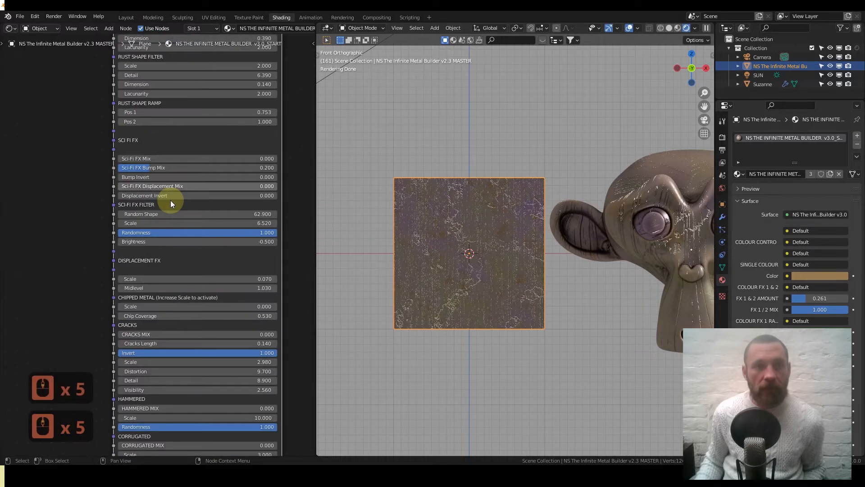
middle_drag(135, 144, 113, 152)
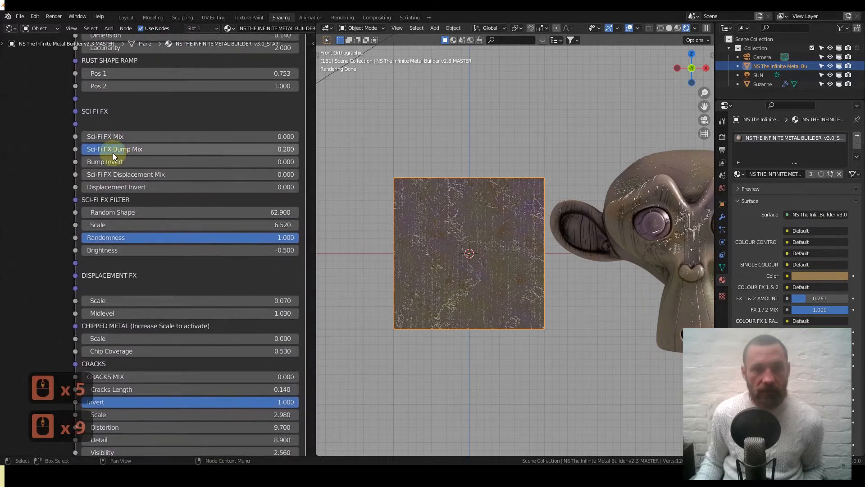
drag(112, 136, 298, 137)
scroll(474, 277, up, 5)
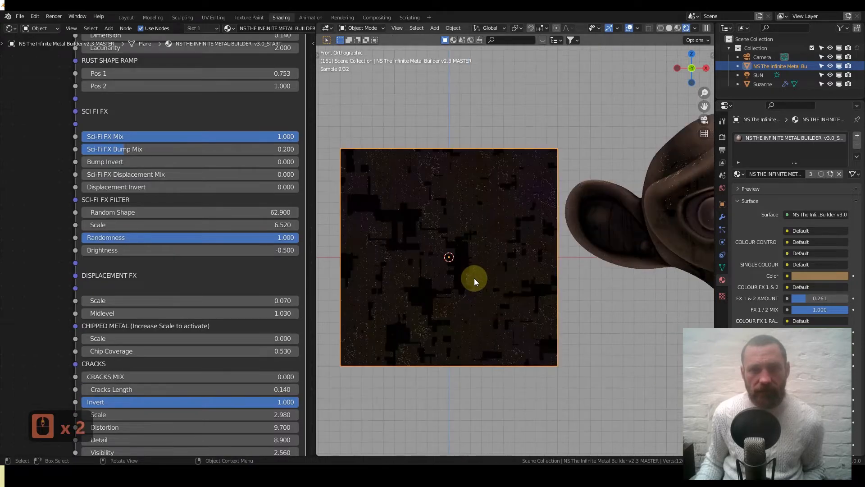
middle_drag(456, 284, 428, 255)
shift+drag(117, 149, 298, 149)
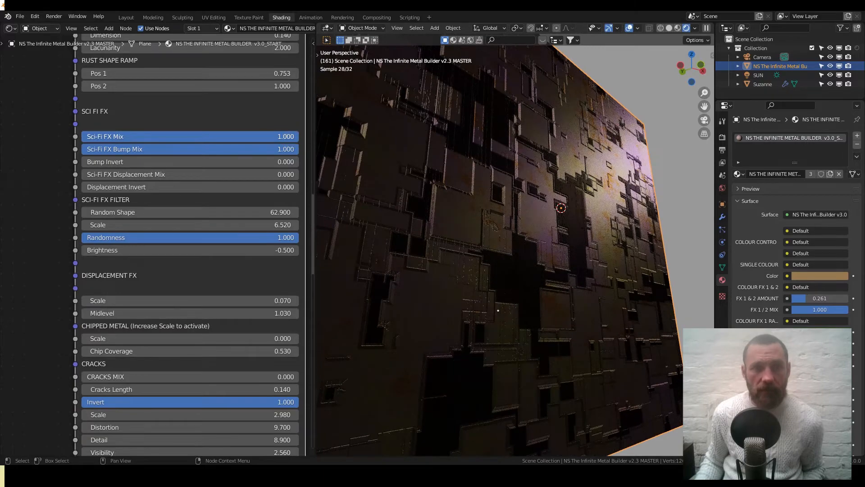
Set the Sci-Fi FX Mix to 0, try Bump Invert at 1.000, and undo the inversion
drag(286, 136, 81, 136)
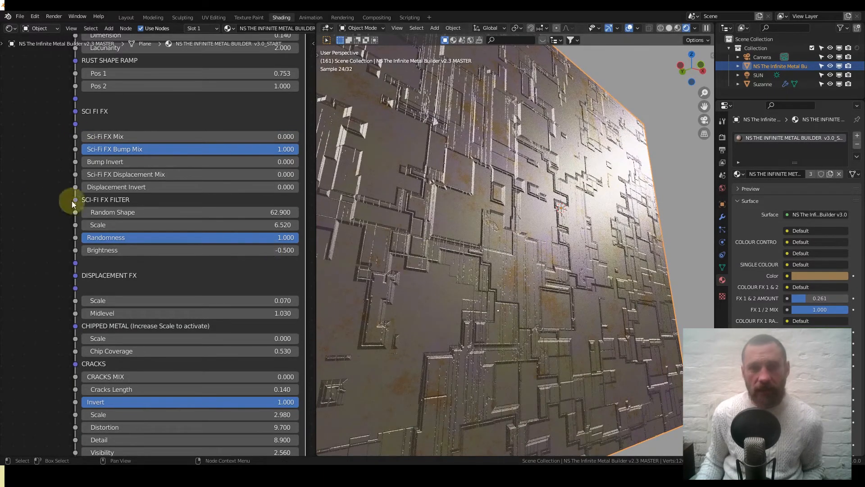
drag(106, 163, 297, 162)
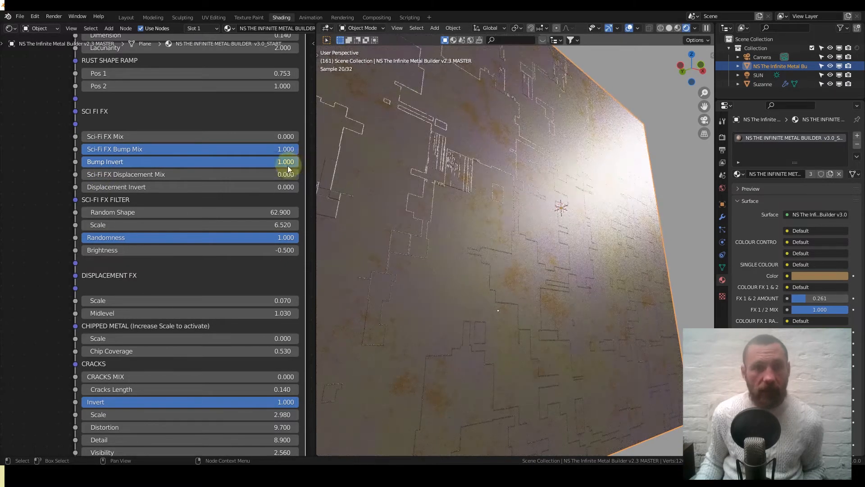
key(ctrl+z)
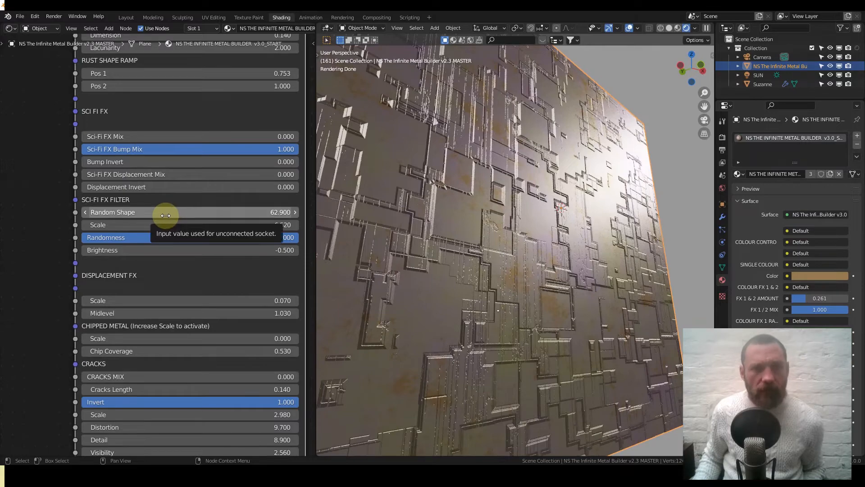
Set the Sci-Fi FX Filter's Random Shape to 20 and try a different Scale, cancelling the Scale change
click(123, 213)
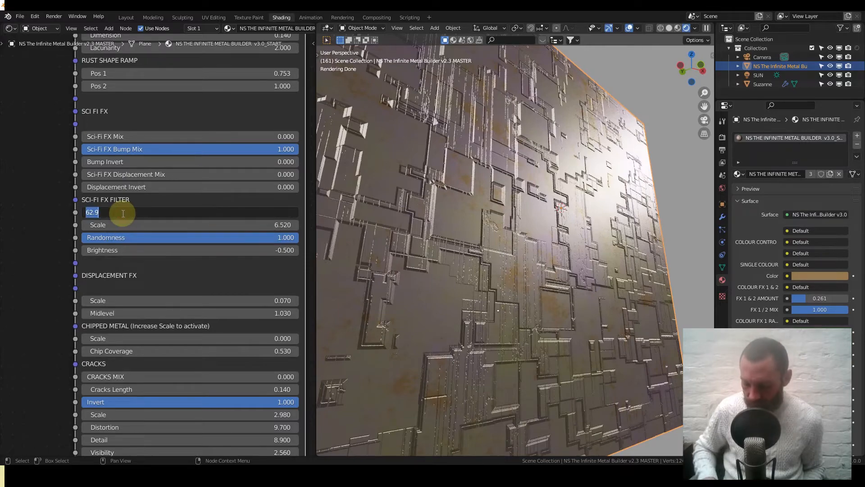
text(20)
key(Return)
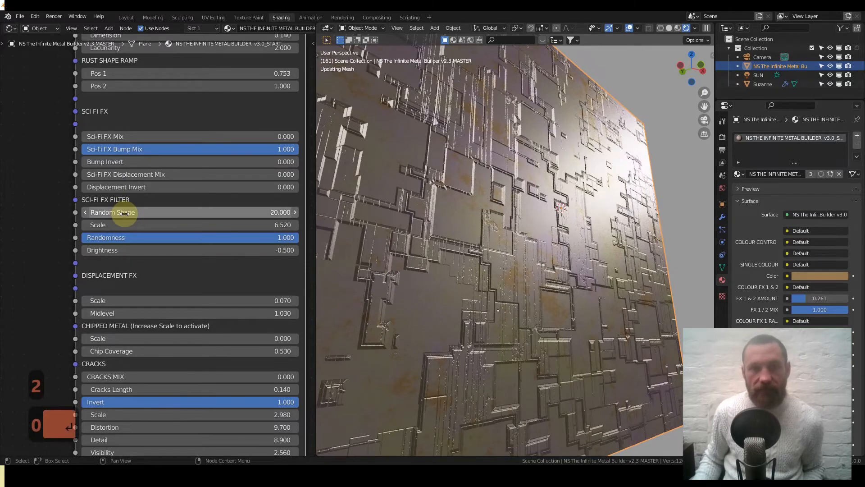
shift+drag(171, 222, 39, 225)
shift+right_click(169, 224)
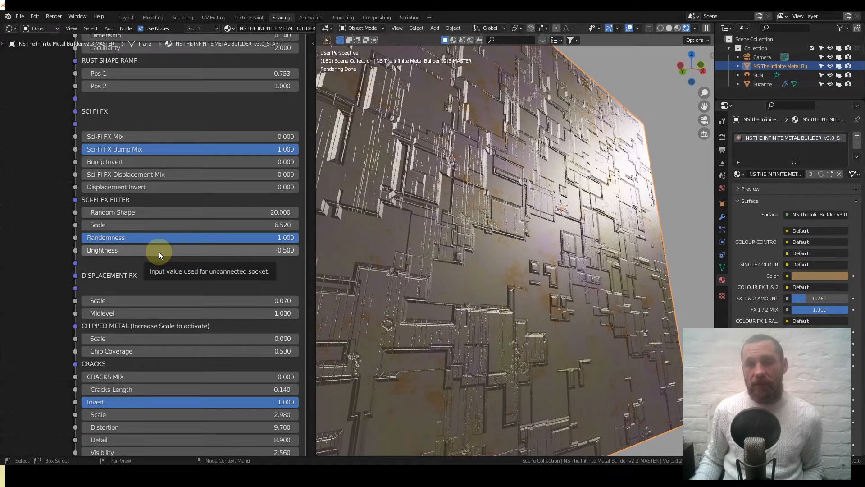
Set the Sci-Fi FX Mix to 1.000 and the Sci-Fi FX Filter's Brightness to 0.500
shift+drag(158, 252, 100, 248)
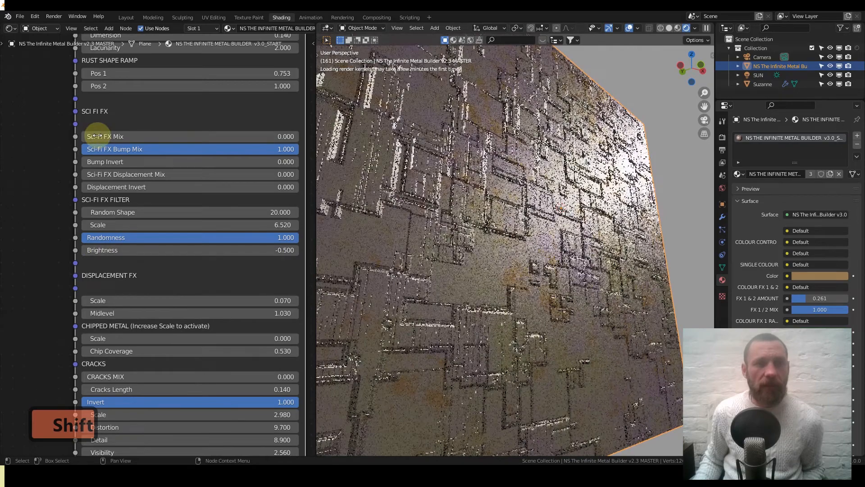
click(96, 136)
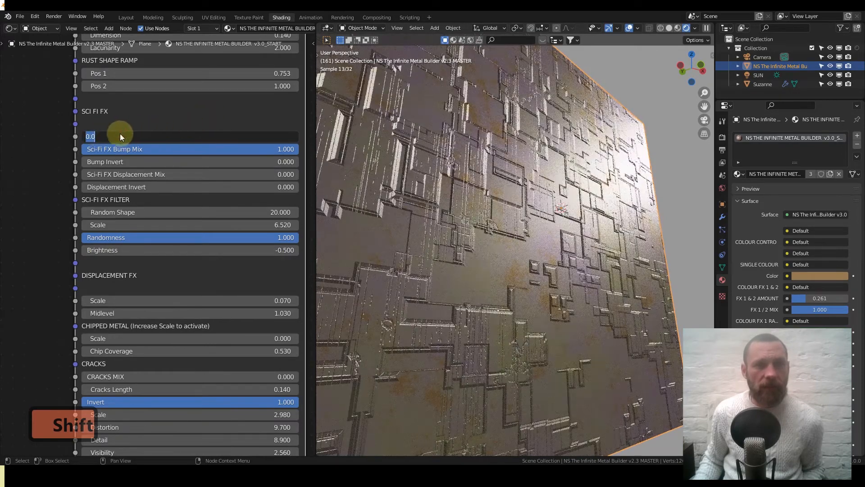
key(Return)
drag(97, 137, 314, 136)
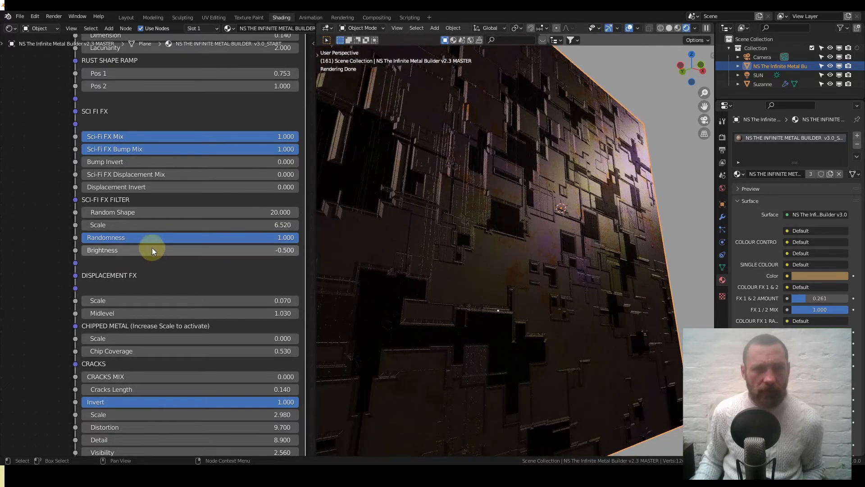
shift+drag(155, 250, 201, 250)
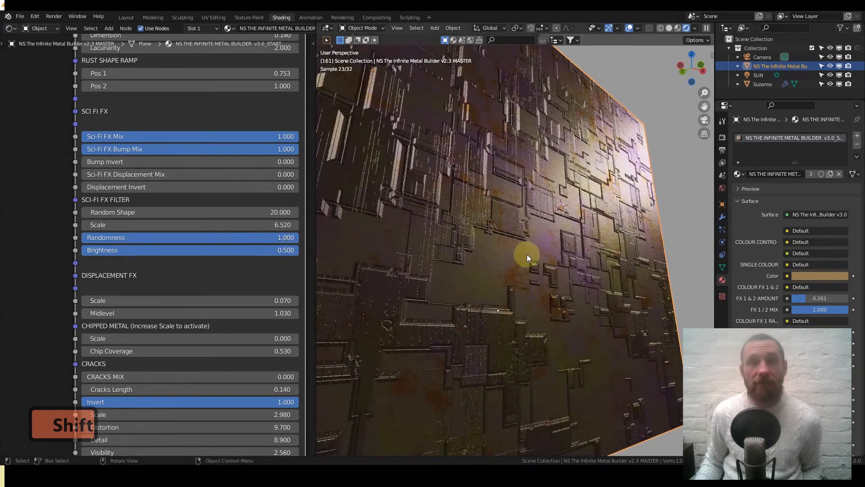
Switch to solid shading, subdivide the plane's whole mesh six times in Edit Mode, and return to Object Mode with rendered shading
scroll(524, 254, down, 3)
middle_drag(520, 253, 518, 256)
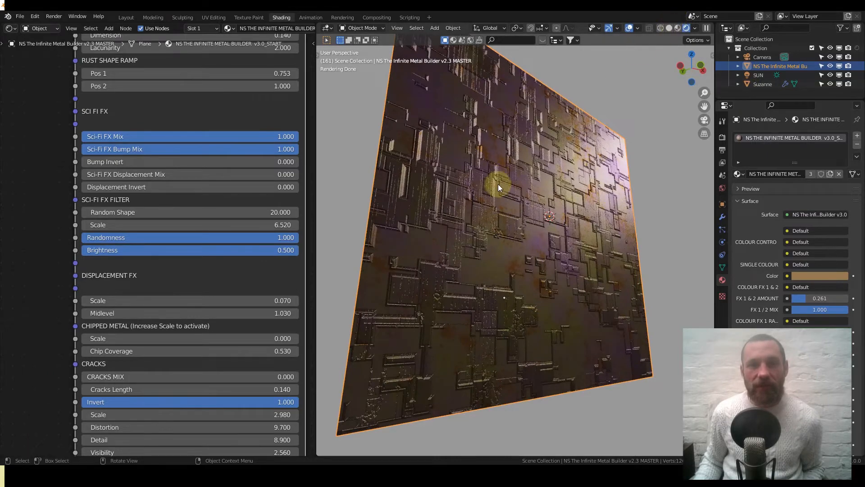
middle_drag(501, 196, 489, 209)
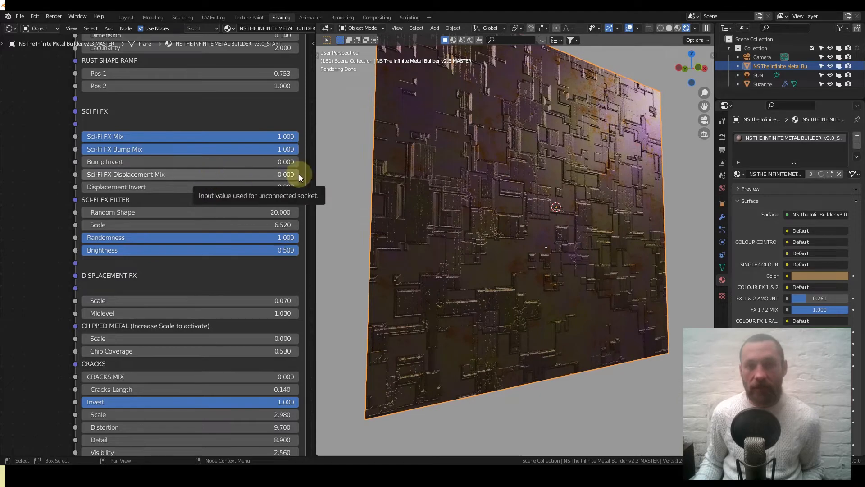
click(669, 27)
key(Tab)
right_click(519, 176)
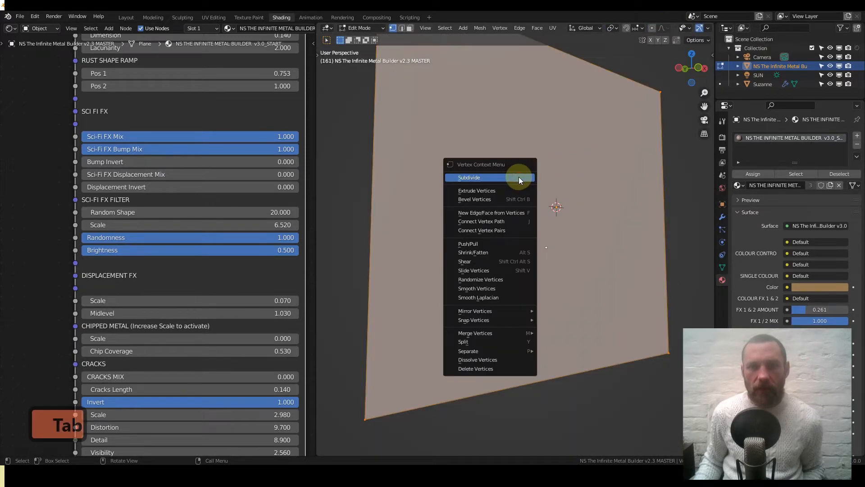
click(518, 177)
right_click(519, 177)
click(518, 176)
right_click(521, 176)
click(521, 177)
right_click(521, 177)
click(521, 176)
right_click(521, 176)
click(522, 177)
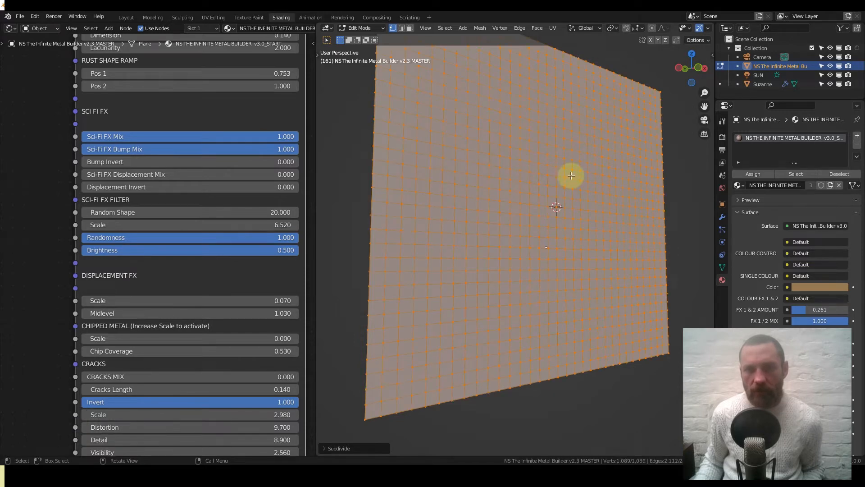
right_click(572, 172)
click(572, 172)
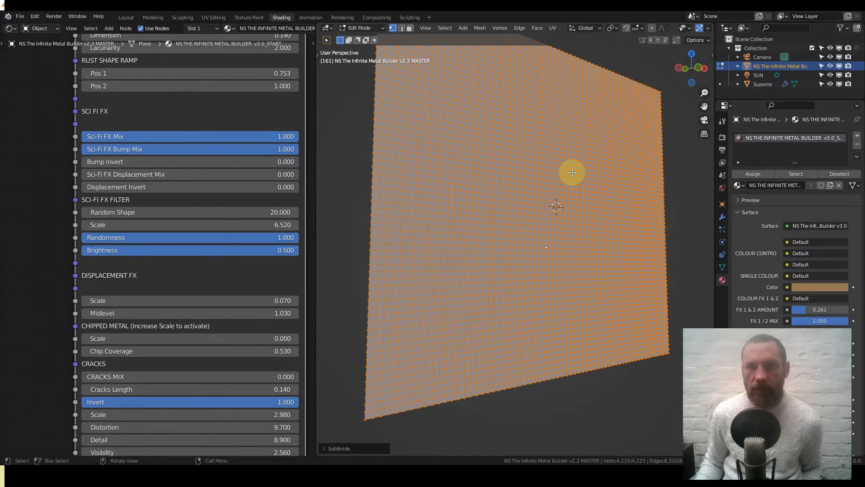
key(Tab)
click(706, 27)
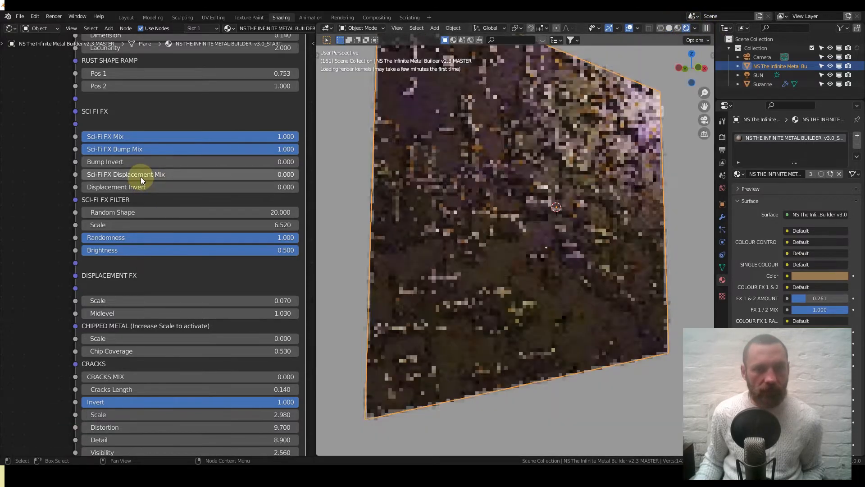
Set the Sci-Fi FX Displacement Mix to 1 and Displacement Invert to 1
click(141, 177)
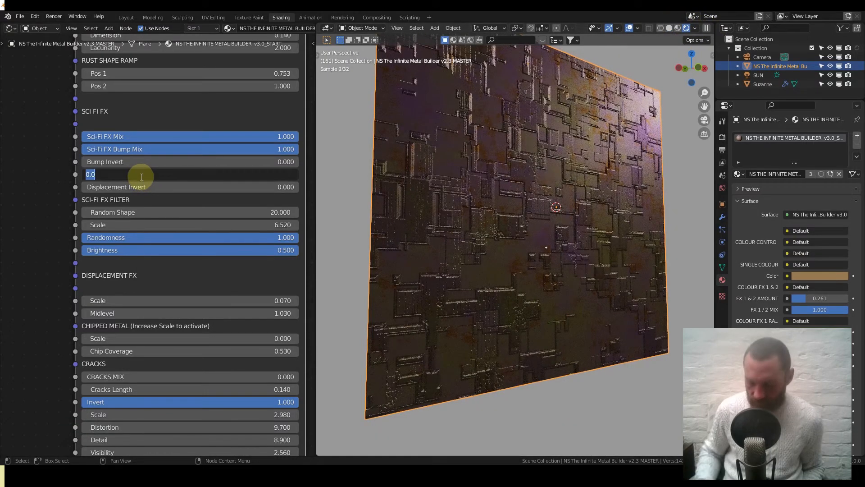
text(1)
key(Return)
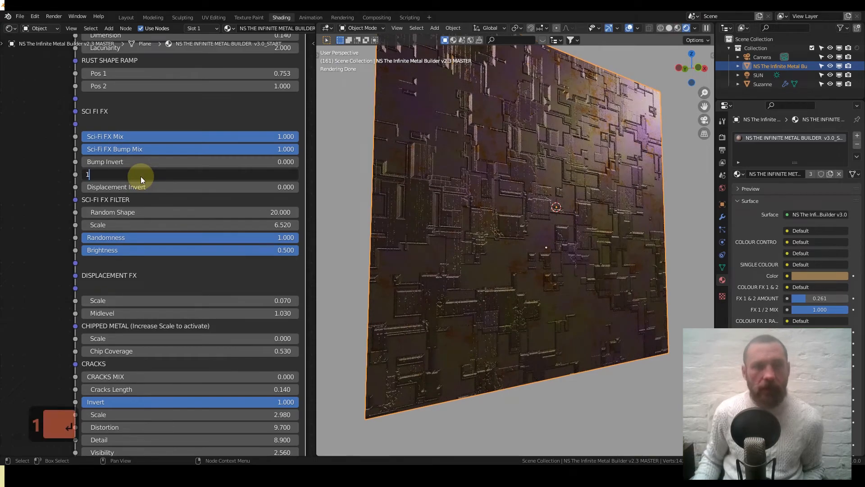
middle_drag(477, 197, 451, 215)
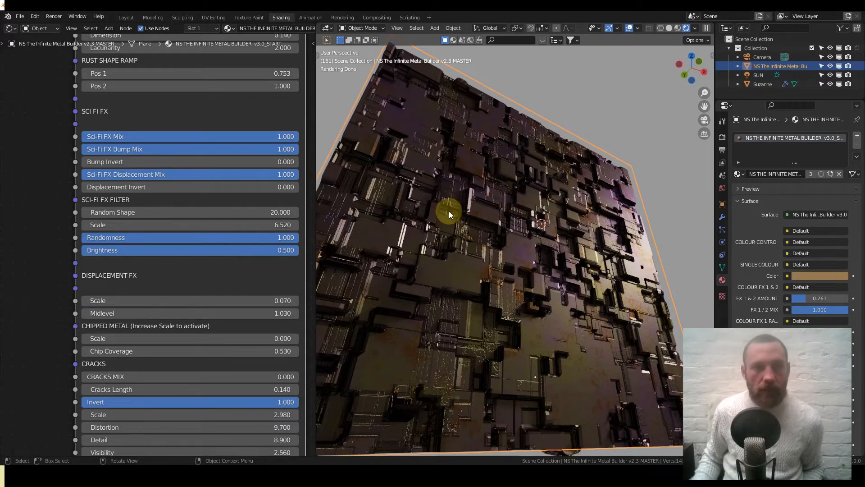
click(173, 187)
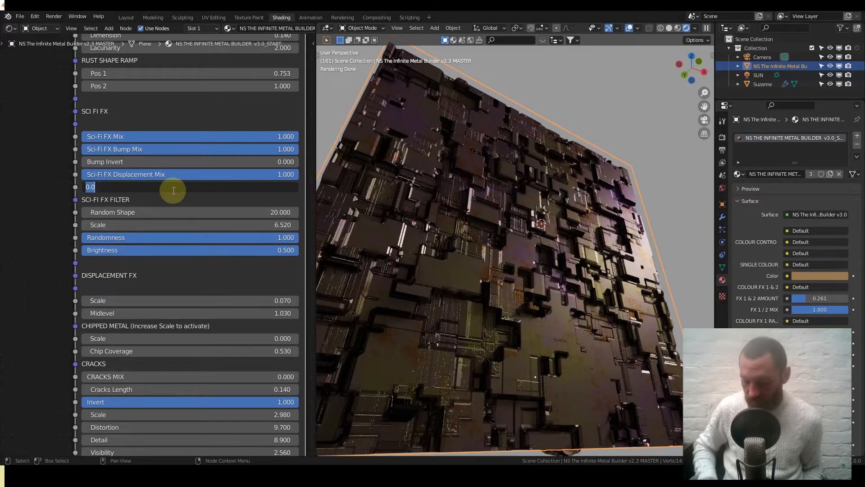
text(1)
key(Return)
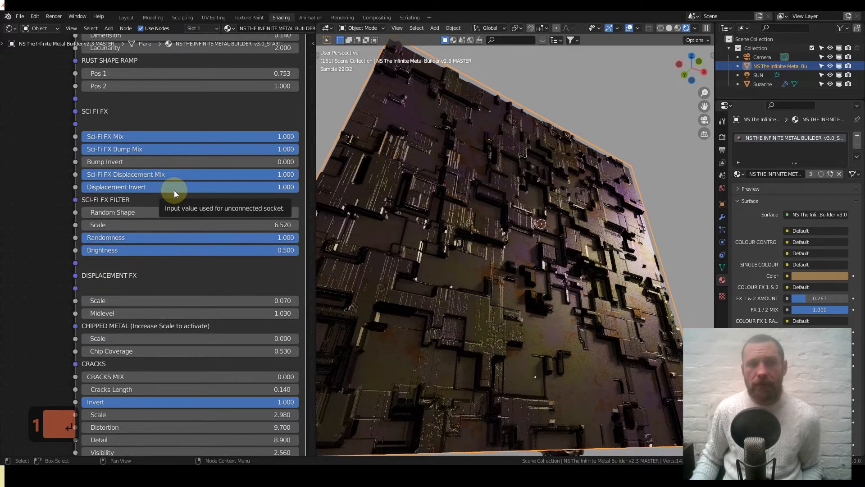
Set the Sci-Fi FX Displacement Mix to 0 and keep Displacement Invert at 1
double_click(207, 176)
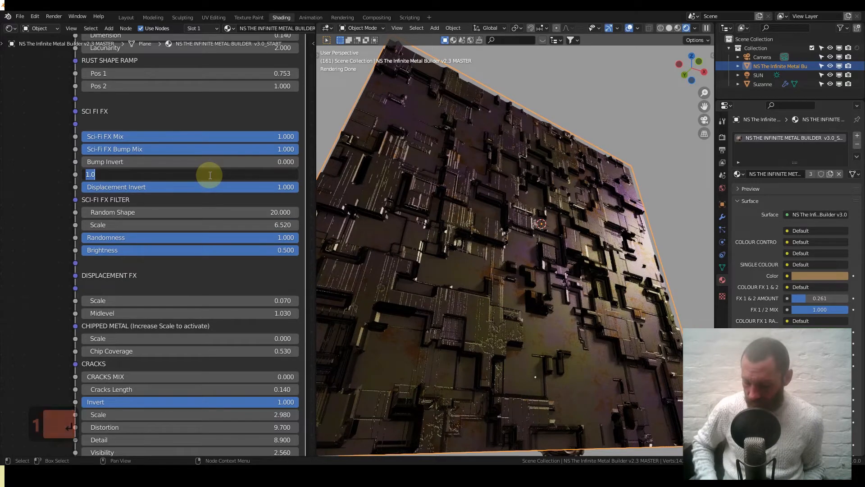
text(0)
key(Return)
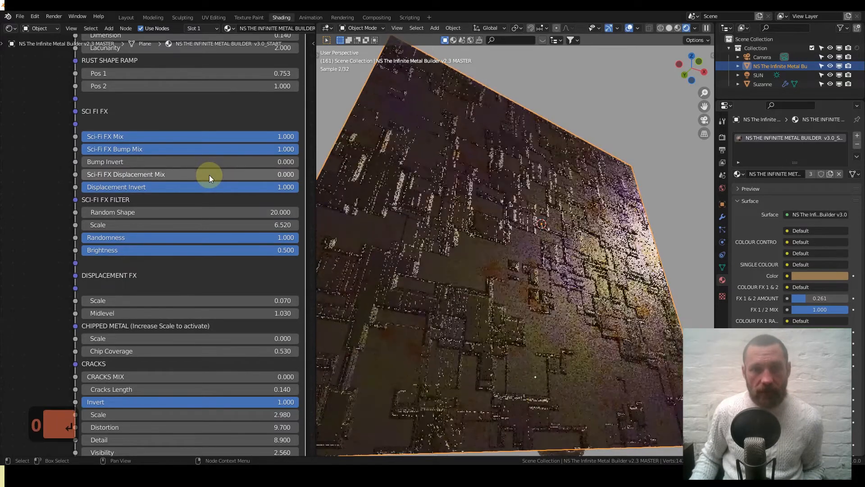
double_click(210, 184)
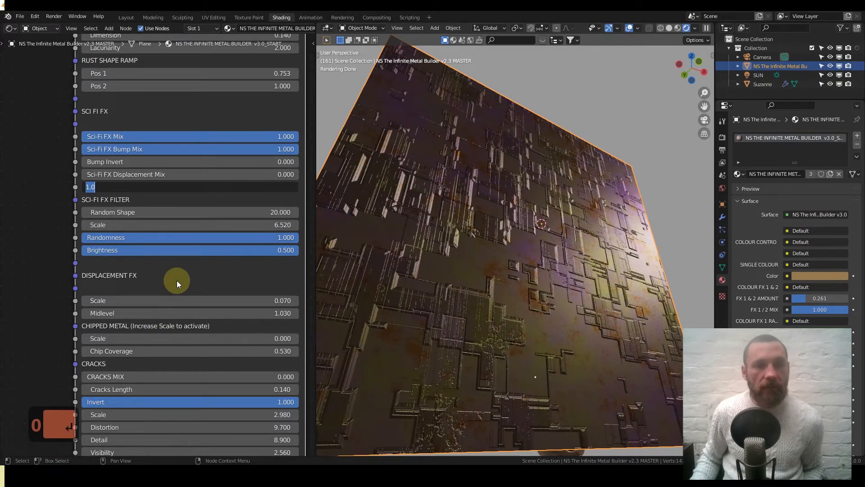
key(Return)
scroll(177, 280, down, 3)
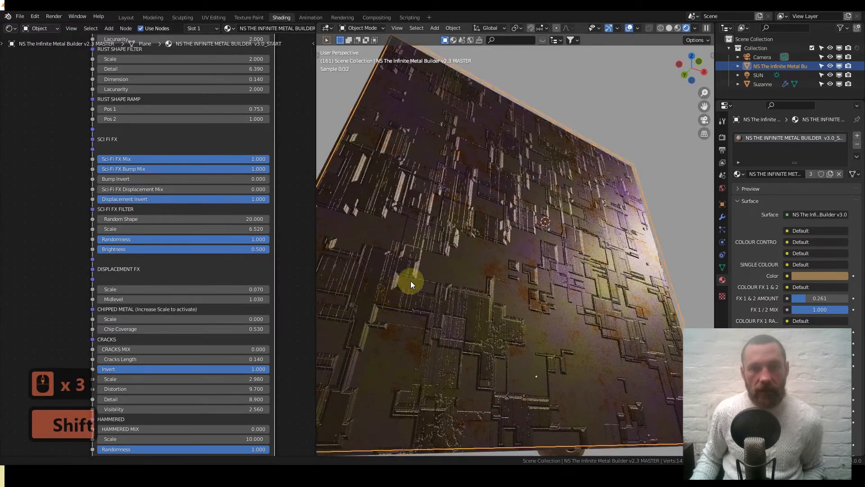
Set both the Sci-Fi FX Mix and the Sci-Fi FX Bump Mix to 0
shift+middle_drag(402, 286, 440, 258)
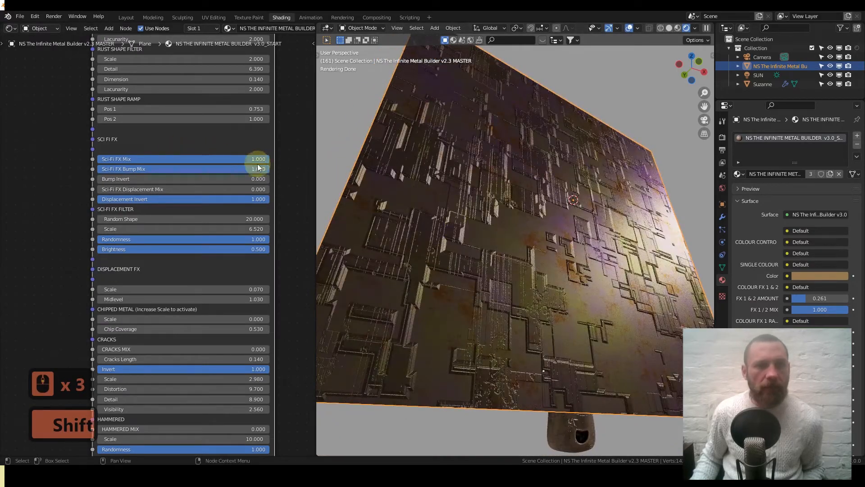
drag(252, 159, 98, 159)
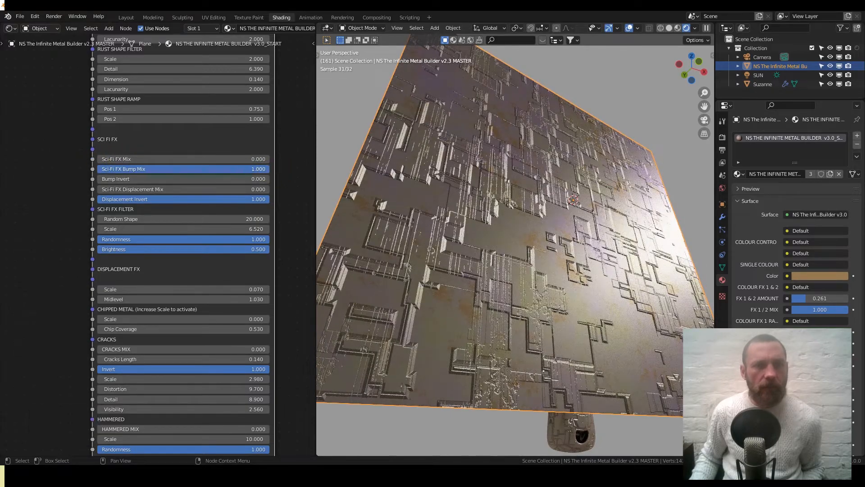
drag(252, 168, 97, 168)
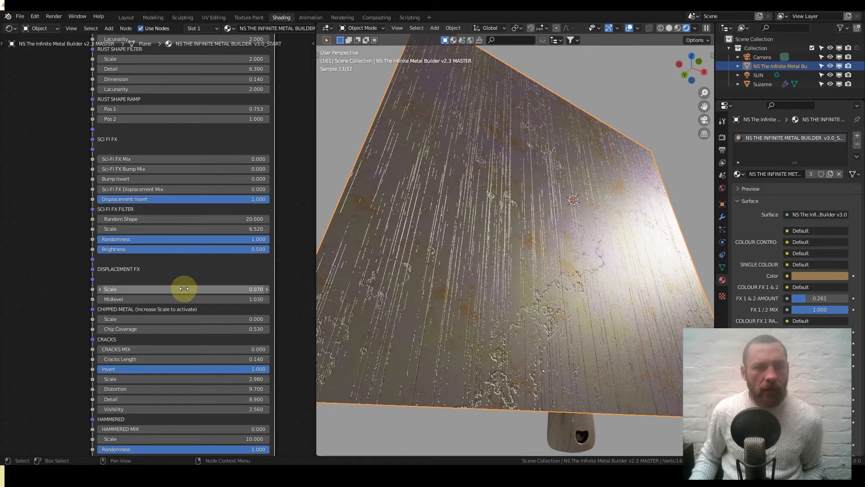
Try raising the Displacement FX Scale to 2.070, and cancel the change
shift+middle_drag(184, 265, 159, 170)
scroll(180, 178, up, 2)
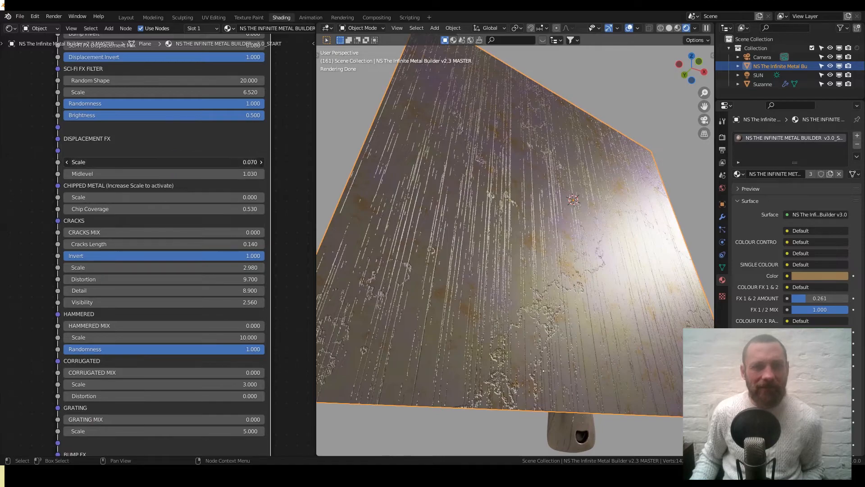
click(261, 162)
click(261, 162)
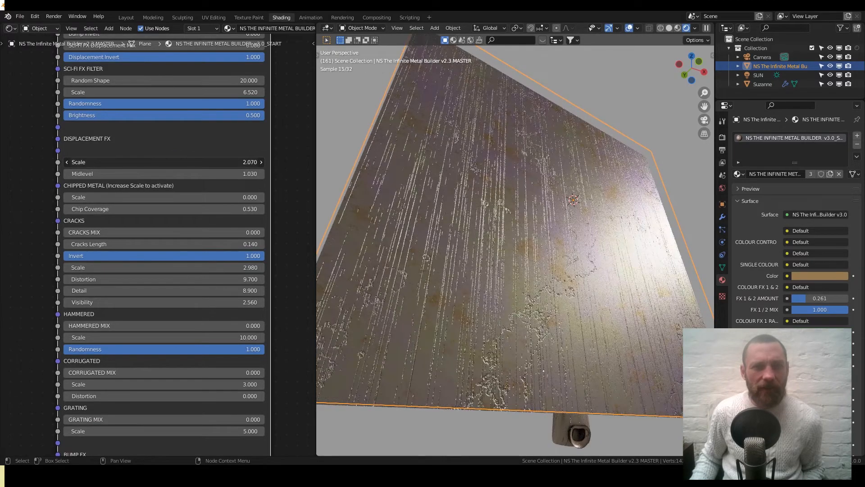
right_click(177, 166)
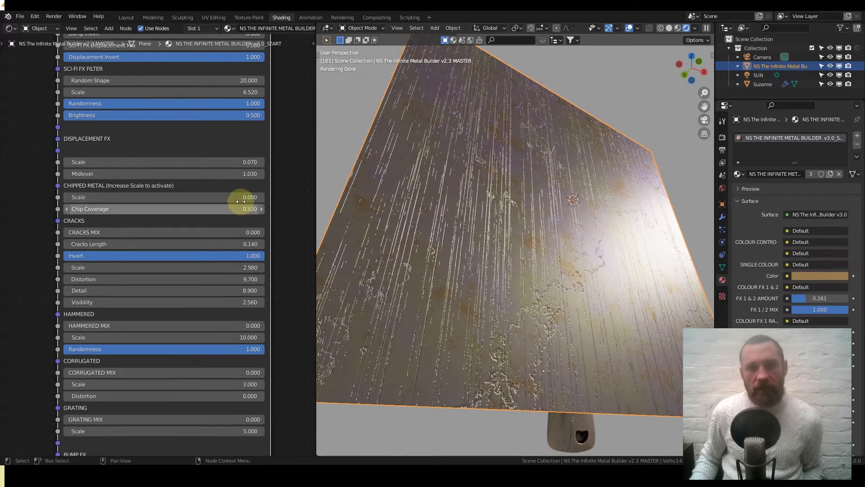
Set the Chipped Metal Scale to 1, and raise it to 2
click(205, 197)
text(1)
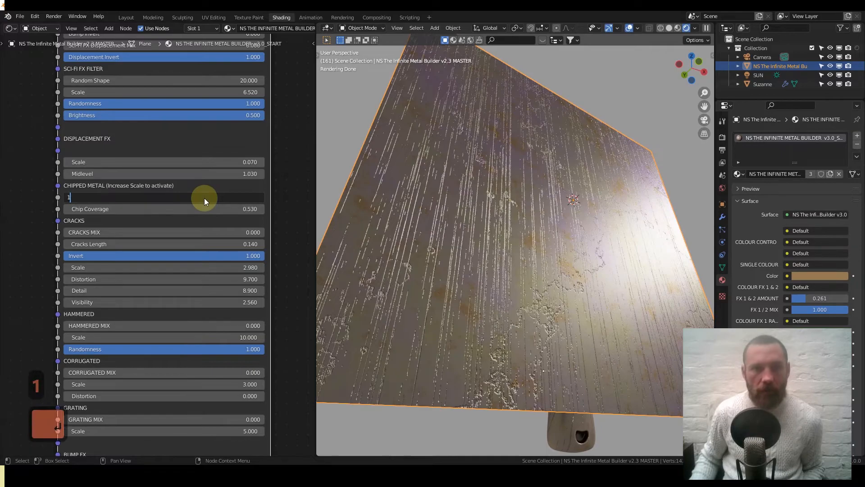
key(Return)
click(204, 197)
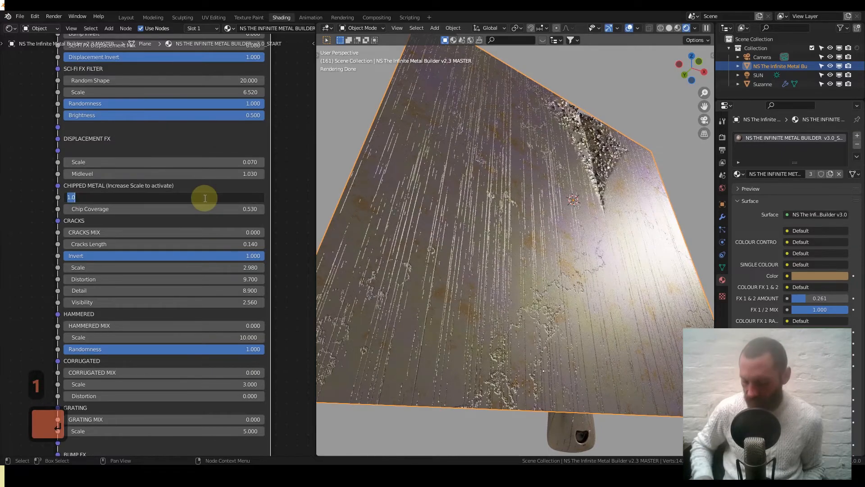
text(2)
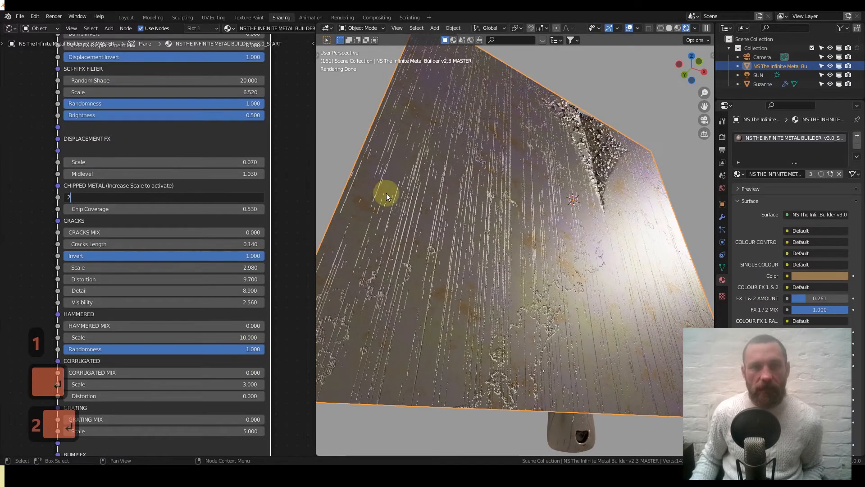
key(Return)
Examine the chipped metal effect on Suzanne from the front and close up, and on the plane
scroll(531, 225, down, 5)
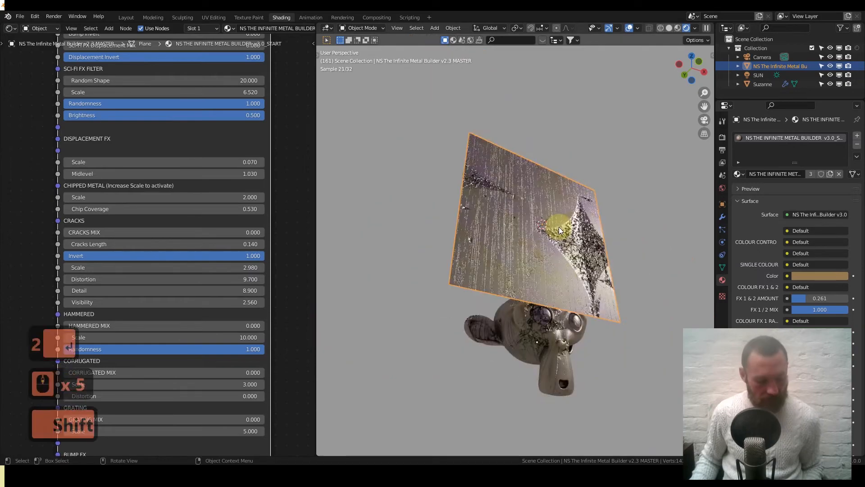
key(KP_1)
shift+middle_drag(590, 246, 208, 247)
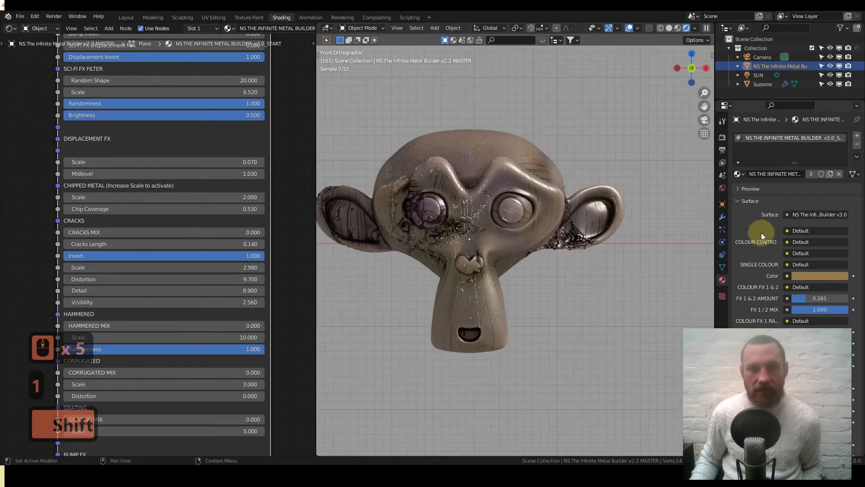
scroll(636, 230, up, 4)
scroll(509, 221, down, 1)
shift+middle_drag(441, 220, 574, 193)
scroll(554, 209, down, 3)
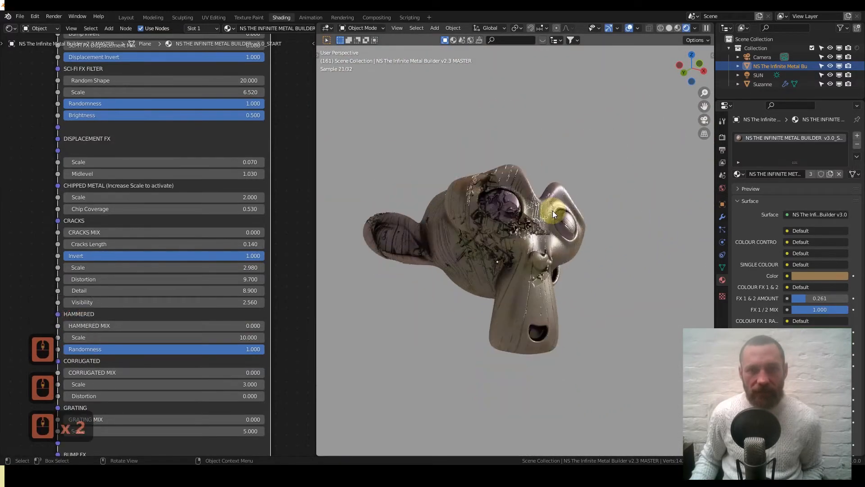
scroll(514, 228, up, 6)
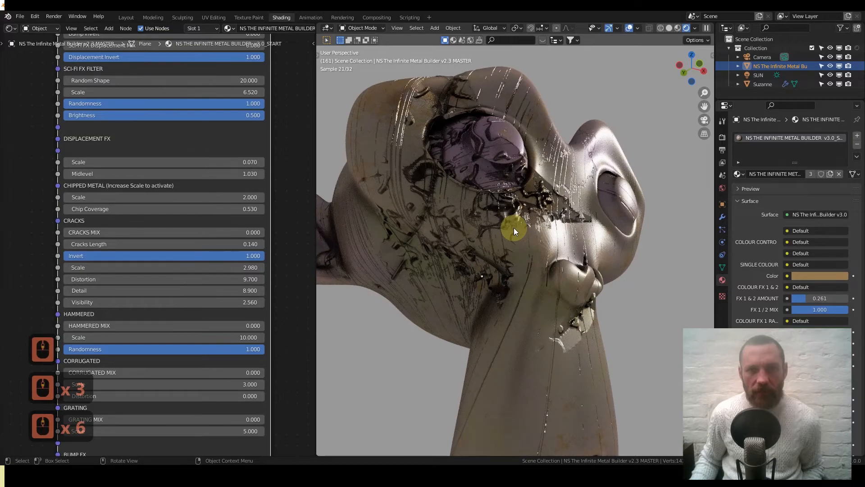
scroll(513, 228, down, 8)
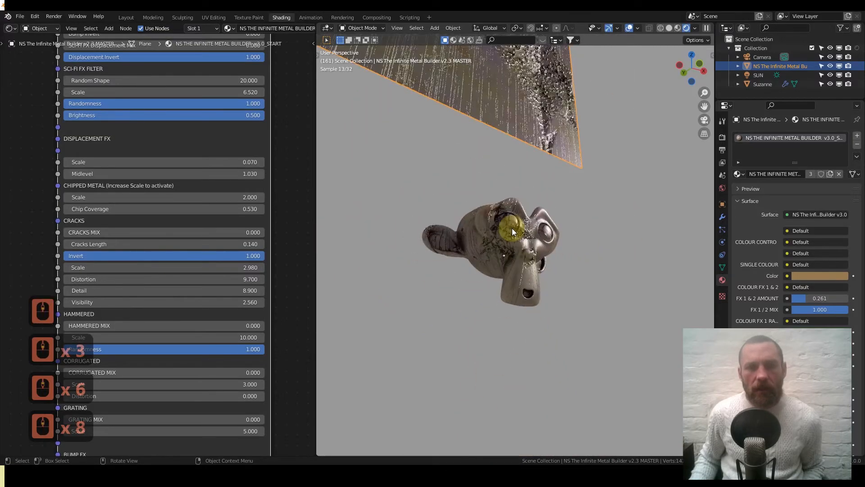
middle_drag(514, 231, 465, 204)
scroll(477, 204, down, 2)
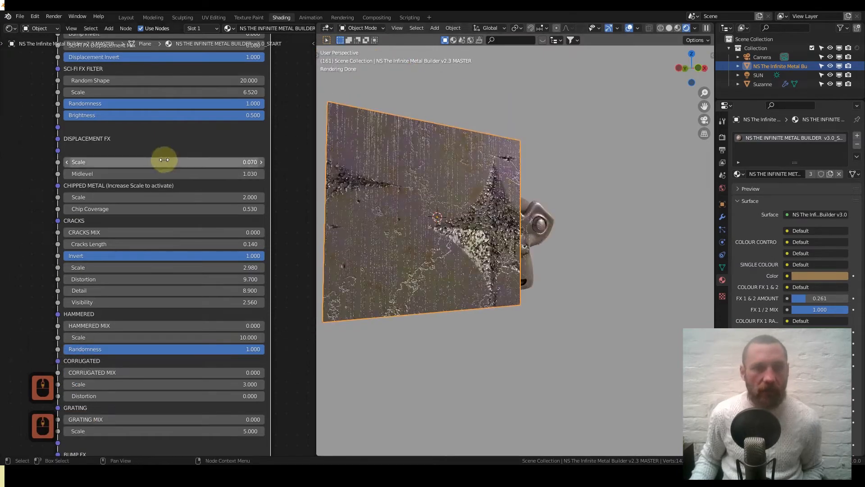
Try a Chipped Metal Scale of 5 on the plane, and reset it to 0
click(171, 197)
text(5)
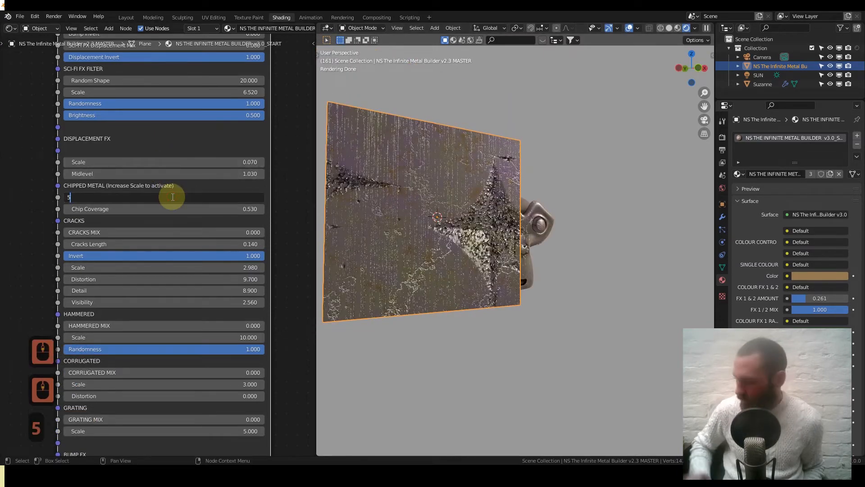
key(Return)
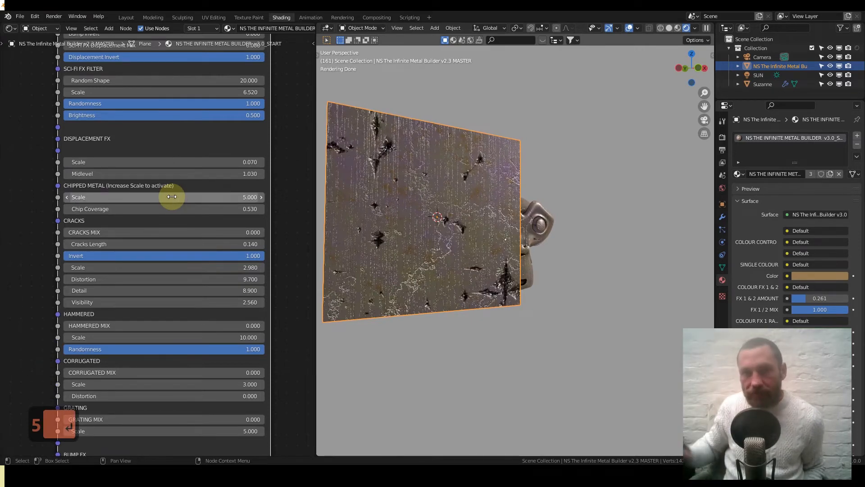
middle_drag(380, 178, 337, 189)
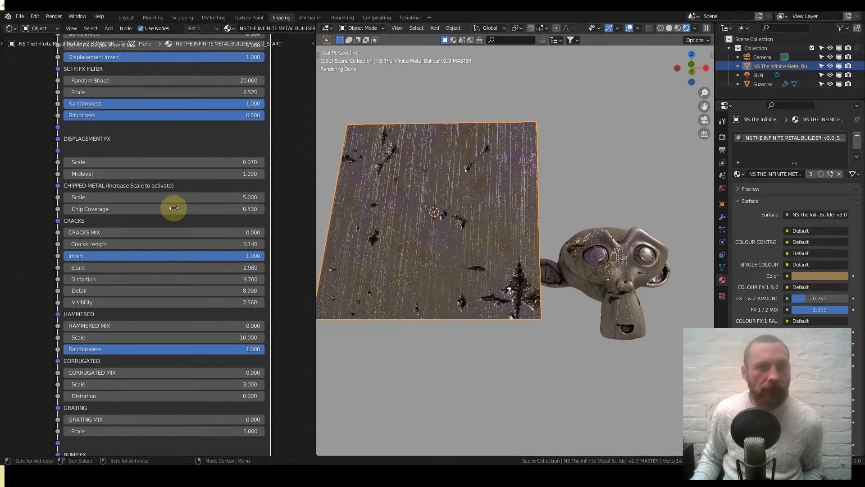
click(189, 197)
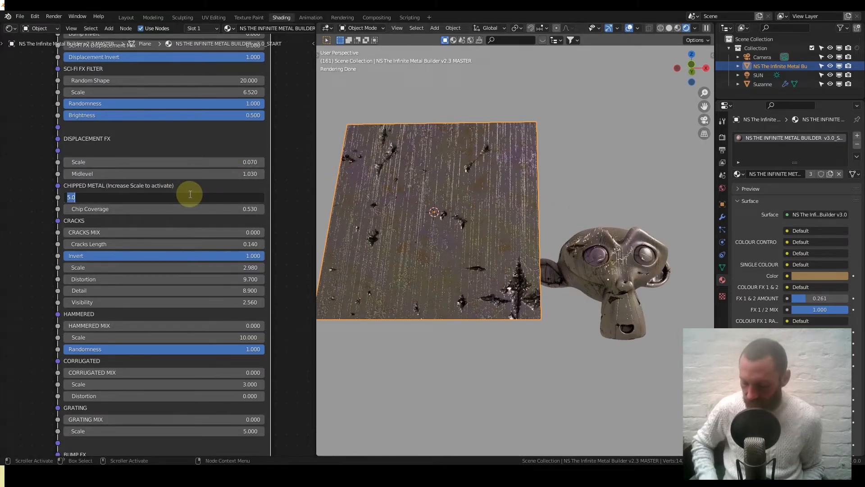
text(0)
key(Return)
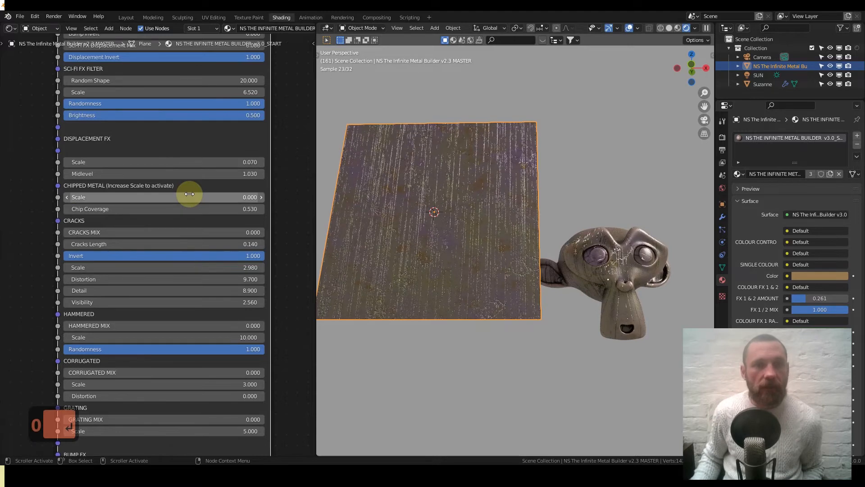
Try Chipped Metal Scale values of 1 and 10
click(139, 200)
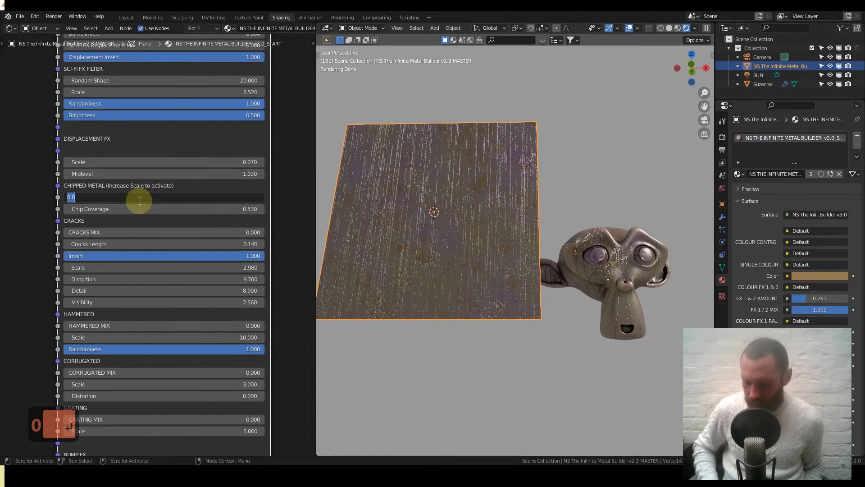
text(1)
key(Return)
click(139, 199)
text(10)
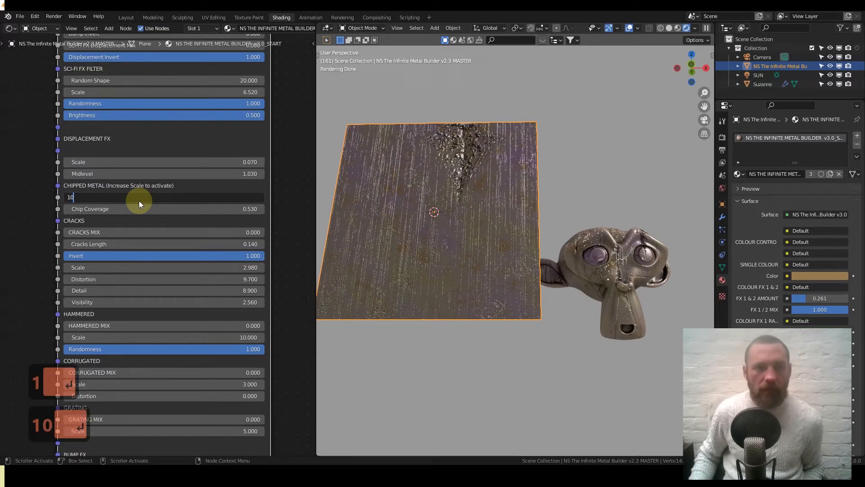
key(Return)
Set the Chipped Metal Scale to 5 and lower the Chip Coverage to 0.510
click(139, 199)
text(5)
key(Return)
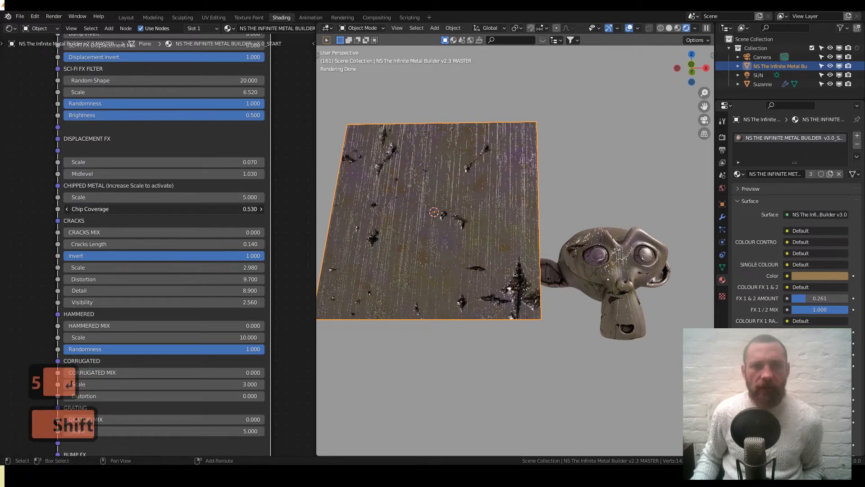
shift+drag(164, 209, 92, 208)
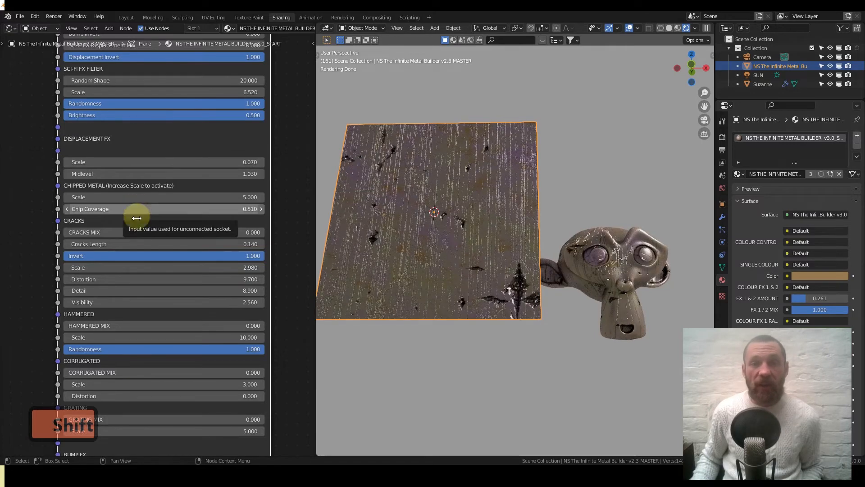
Turn off the chipped metal effect by setting its Scale to 0
shift+scroll(169, 284, down, 5)
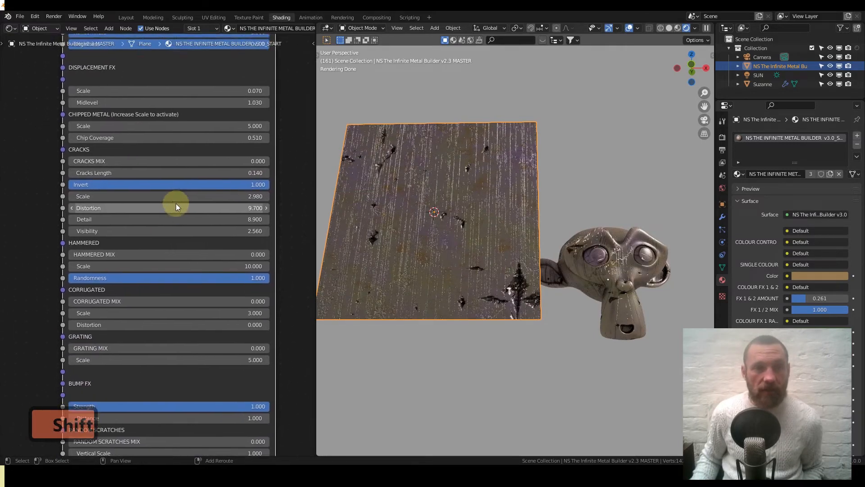
click(140, 120)
text(0)
key(Return)
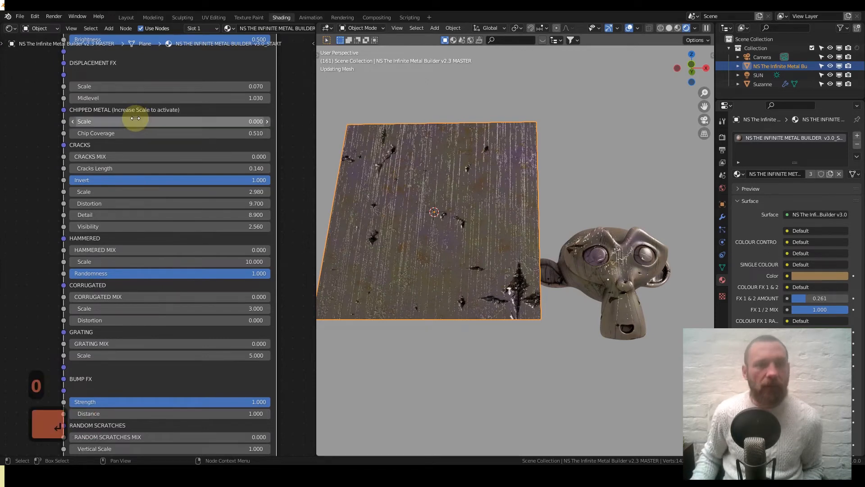
Set the Cracks Mix to 1
scroll(126, 130, up, 1)
click(125, 145)
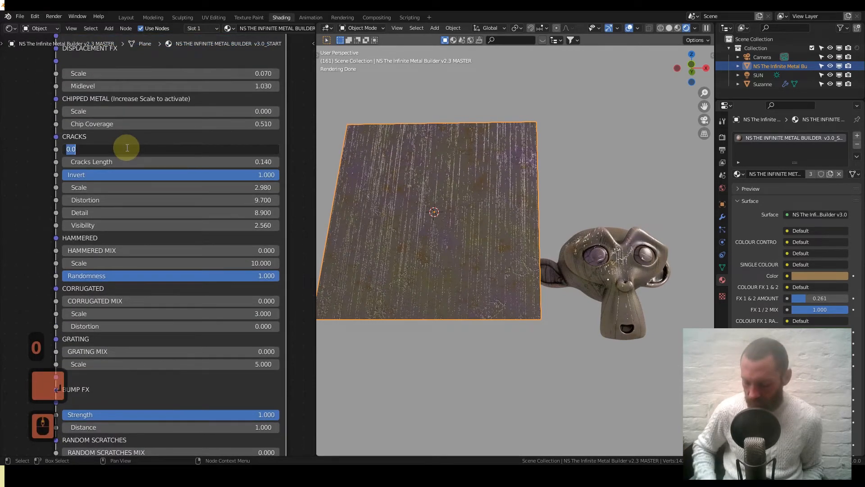
text(1)
key(Return)
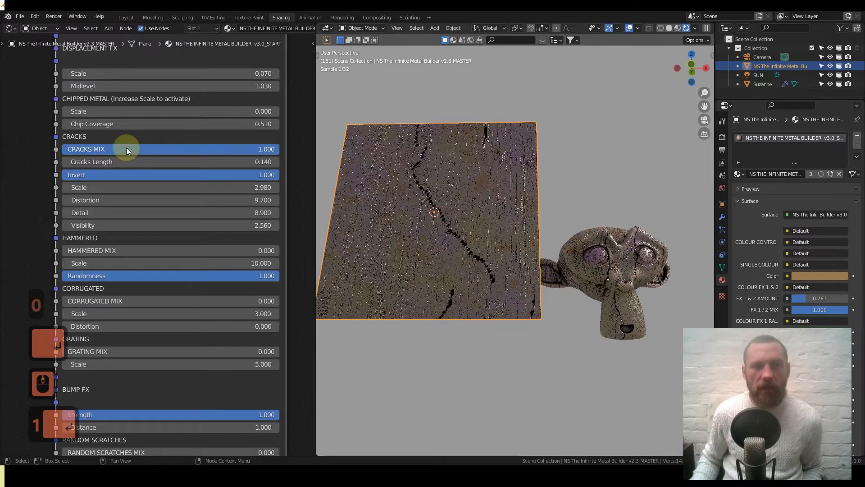
Try a Cracks Length of 1.580 and a different Cracks Scale, cancelling both changes
drag(138, 160, 203, 160)
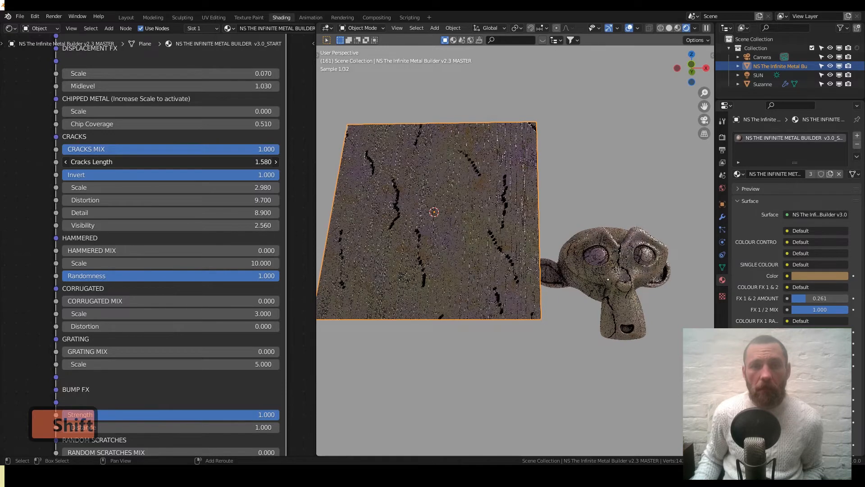
right_click(140, 158)
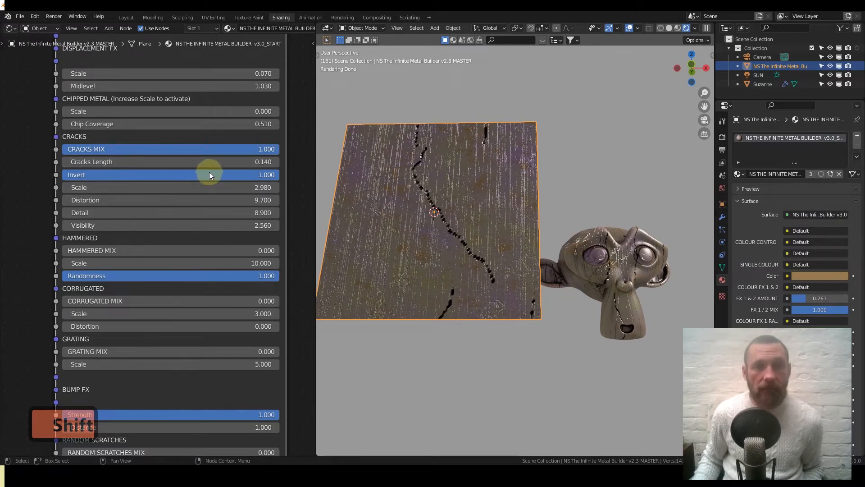
drag(171, 187, 239, 187)
right_click(114, 191)
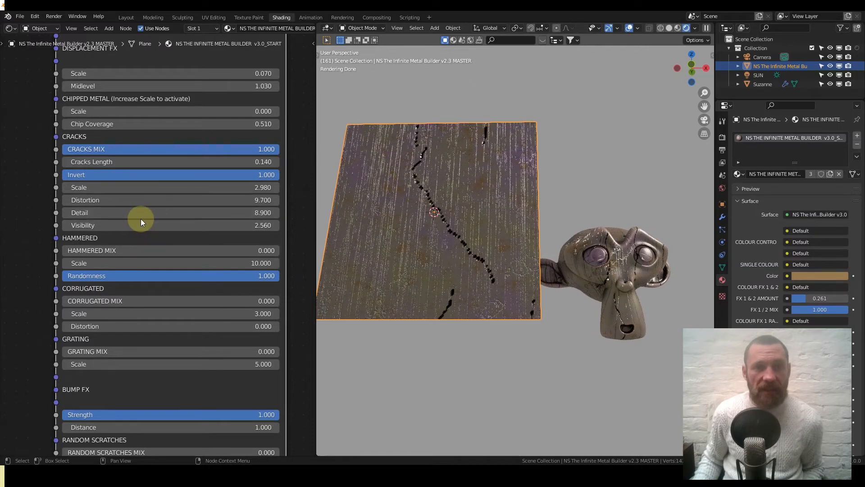
Try a Cracks Detail of 16.000 and a different Cracks Visibility, and undo the changes
drag(154, 215, 155, 215)
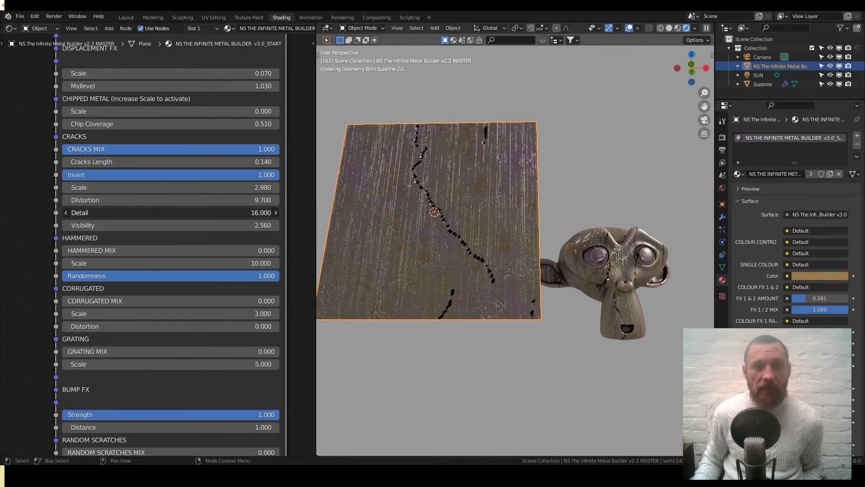
drag(154, 215, 159, 225)
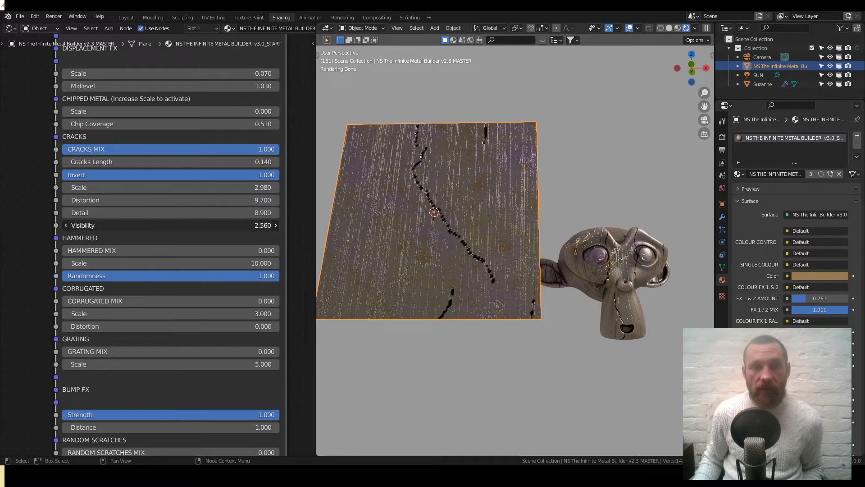
drag(160, 225, 160, 225)
key(ctrl+z)
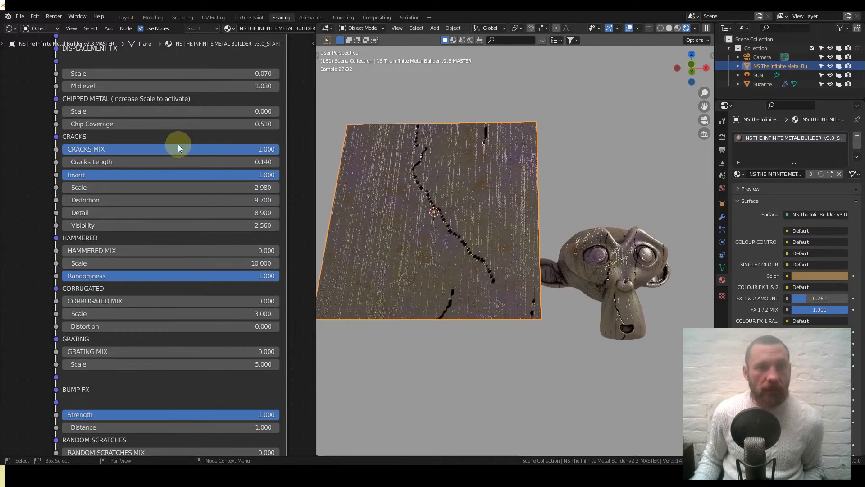
Turn off the displacement cracks by setting the Cracks Mix to 0
click(209, 150)
text(0)
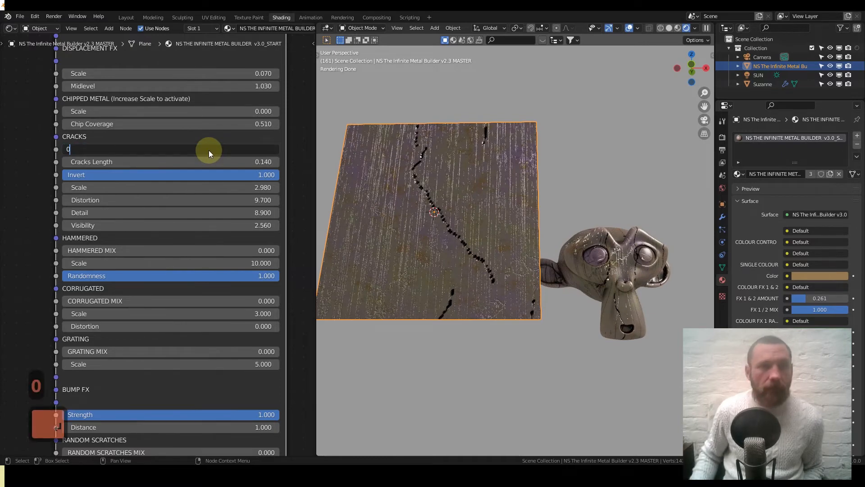
key(Return)
Set the Hammered Mix to 1 and view the plane from an angle
click(169, 245)
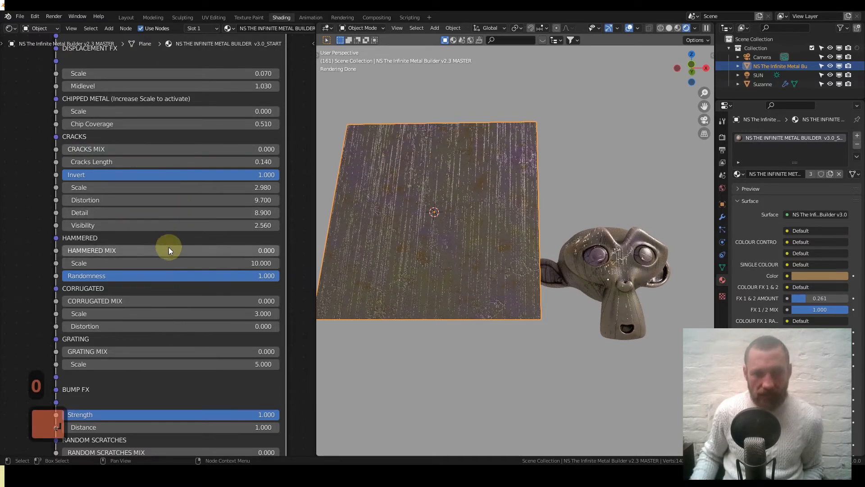
text(1)
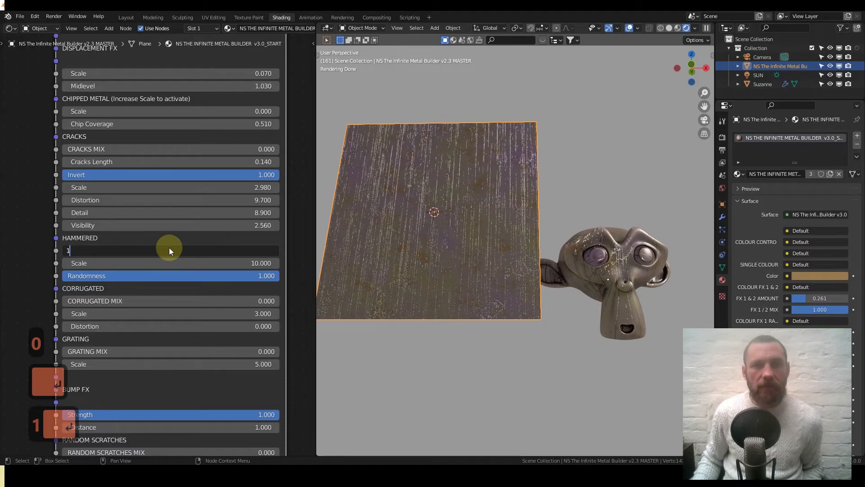
key(Return)
middle_drag(397, 218, 464, 219)
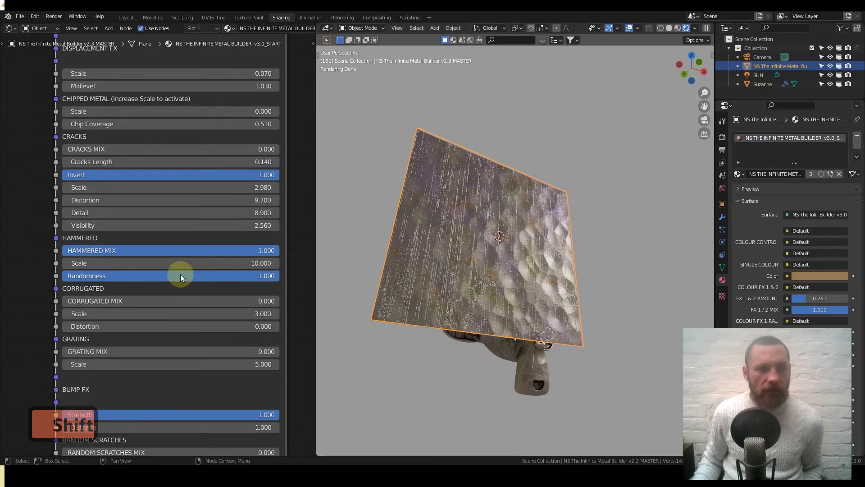
Increase the Displacement FX Scale in two stages, first to 0.1 and finally to 0.3
click(192, 73)
text(.1)
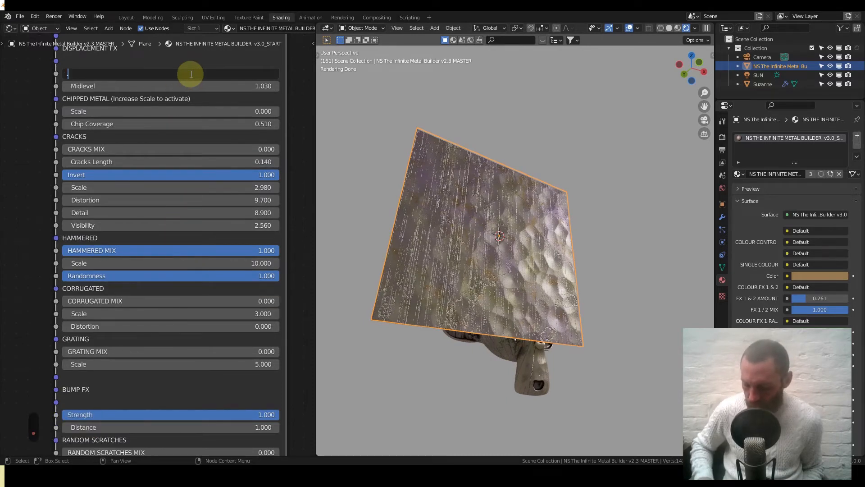
key(Return)
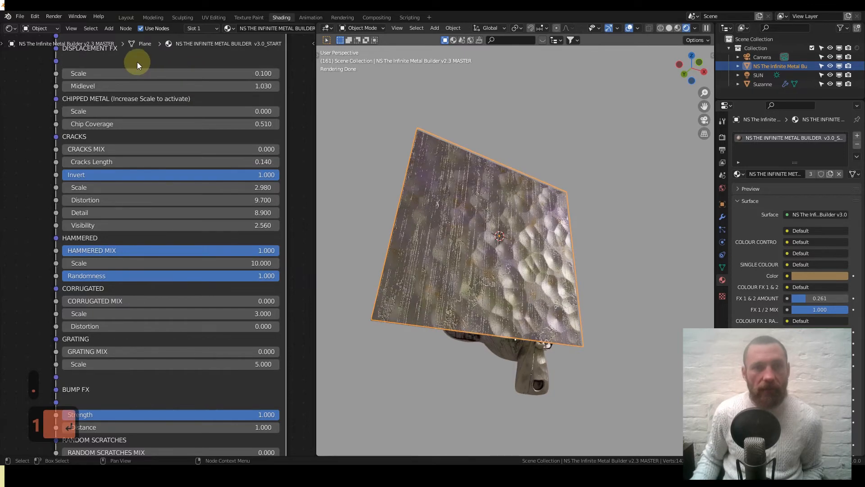
click(115, 68)
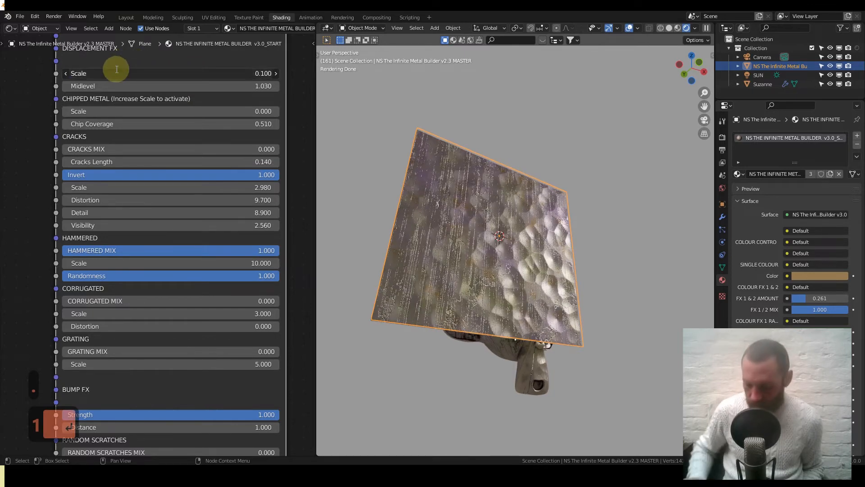
text(.3)
key(Return)
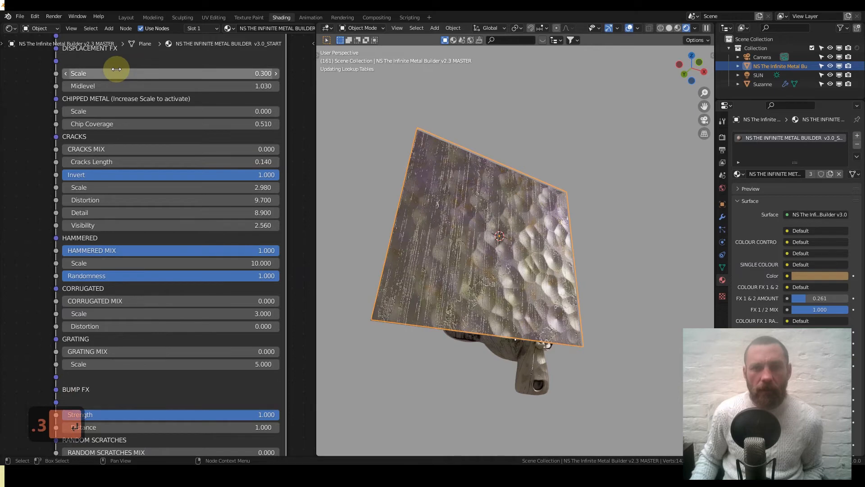
scroll(426, 272, up, 2)
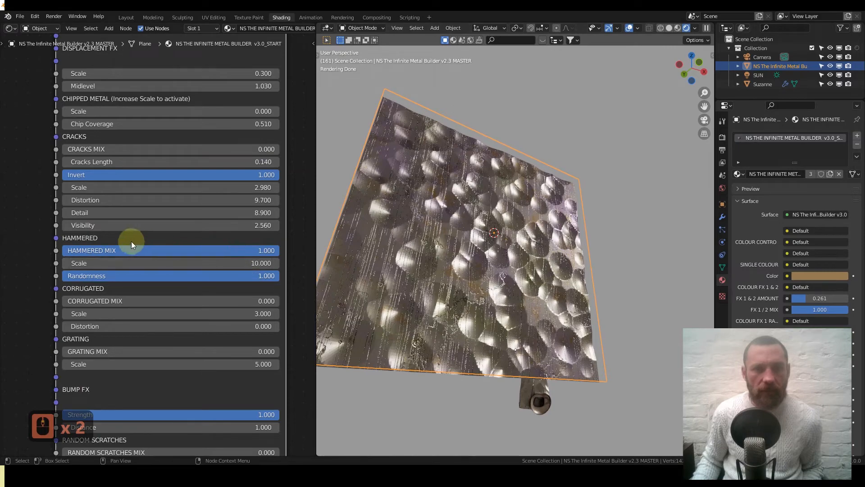
Set the Hammered Mix to 0 and the Corrugated Mix to 1
drag(271, 251, 55, 252)
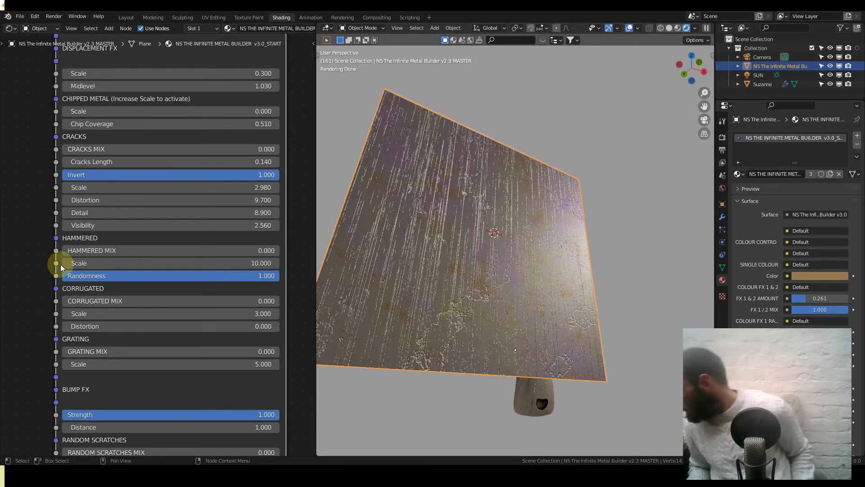
middle_drag(74, 286, 77, 197)
drag(77, 214, 284, 212)
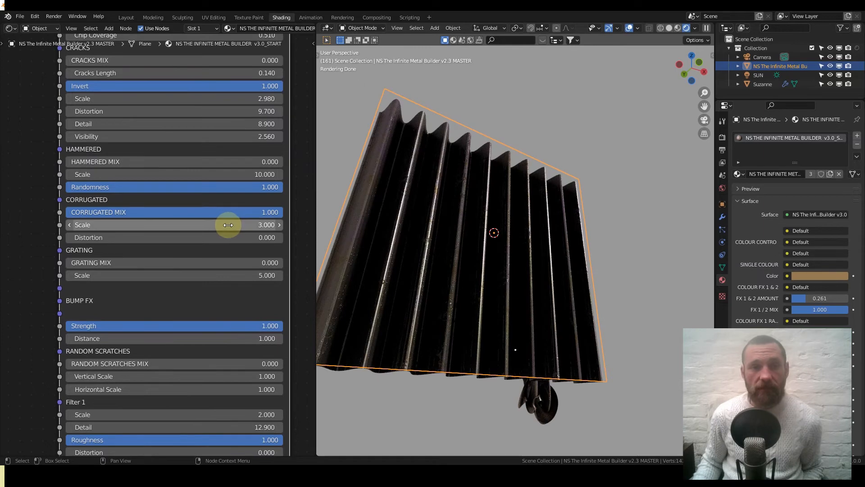
Reduce the Corrugated Mix to 0.5, and further down to 0.1
double_click(249, 212)
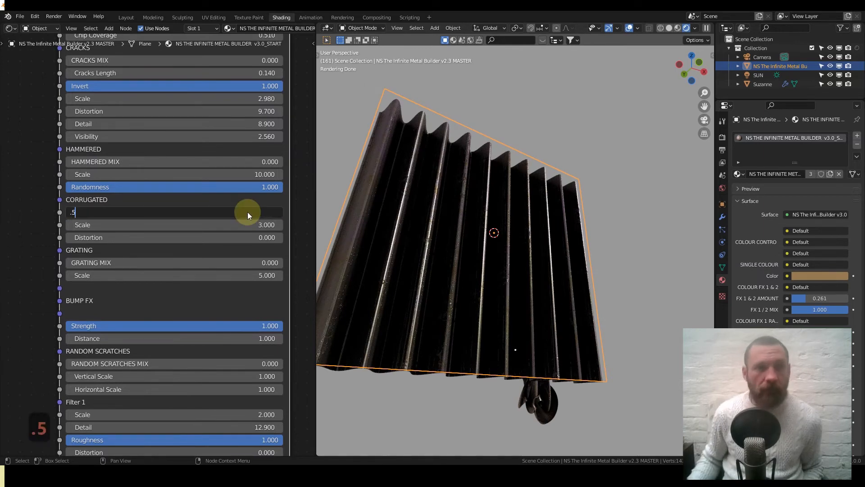
key(Return)
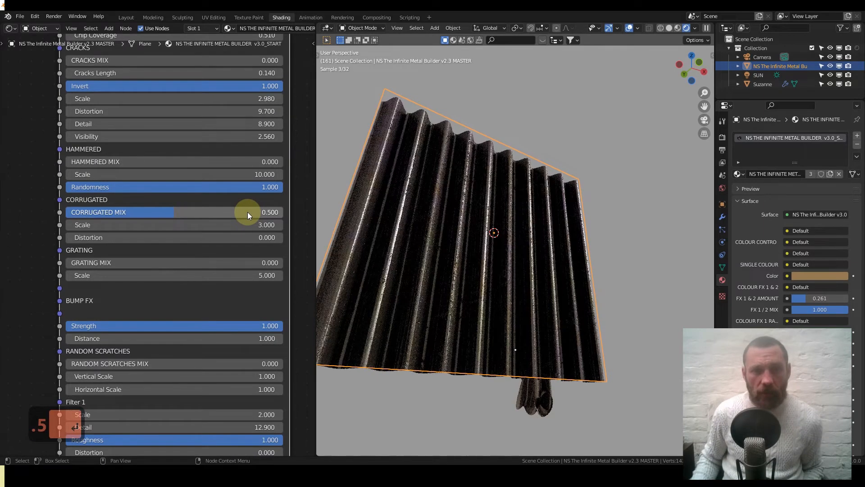
double_click(248, 212)
text(.1)
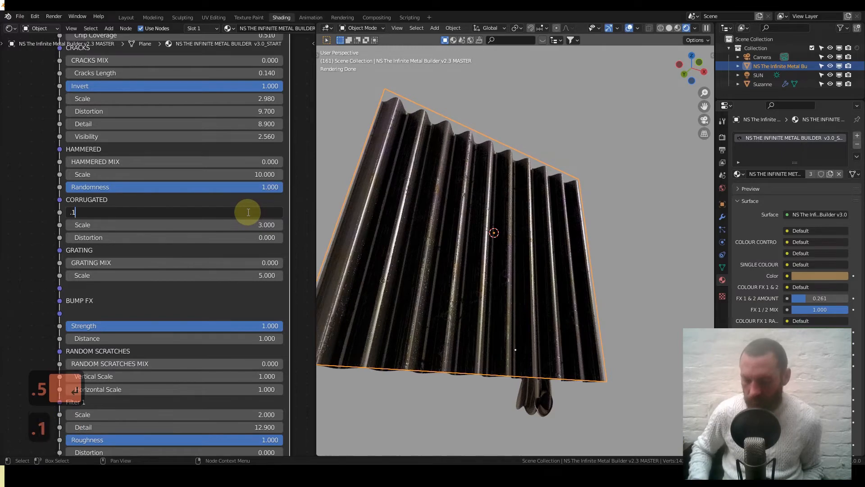
key(Return)
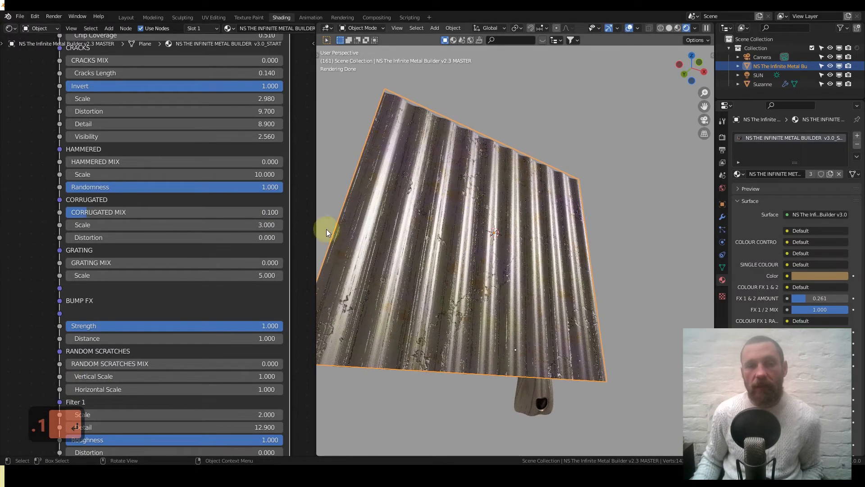
Turn off the corrugated effect by setting the Corrugated Mix to 0
double_click(150, 216)
text(0)
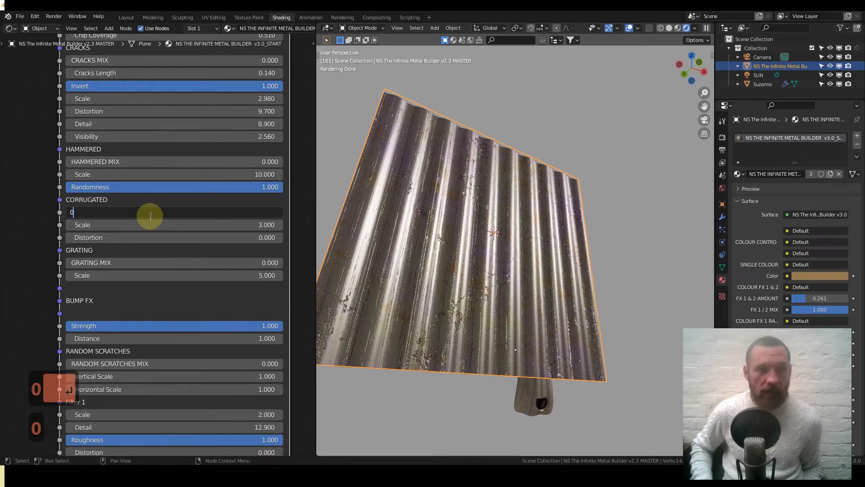
key(Return)
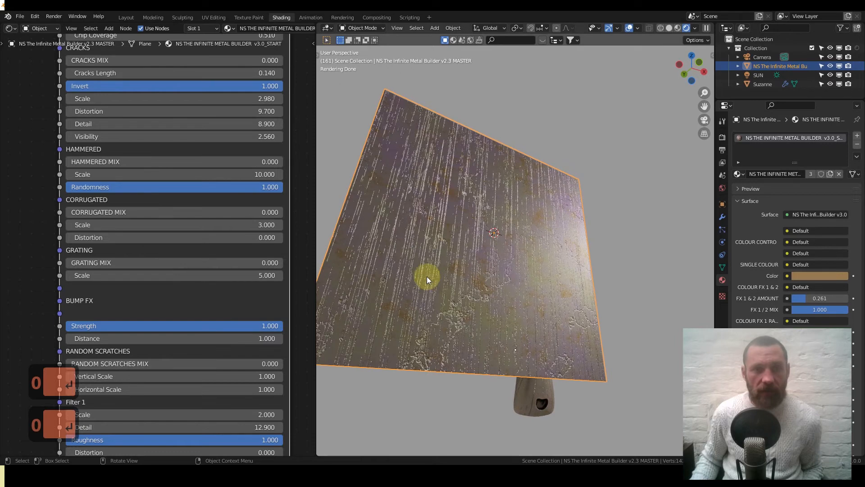
Try a Grating Mix of 1, view the grating on the plane, and reset the mix to 0
double_click(105, 263)
text(1)
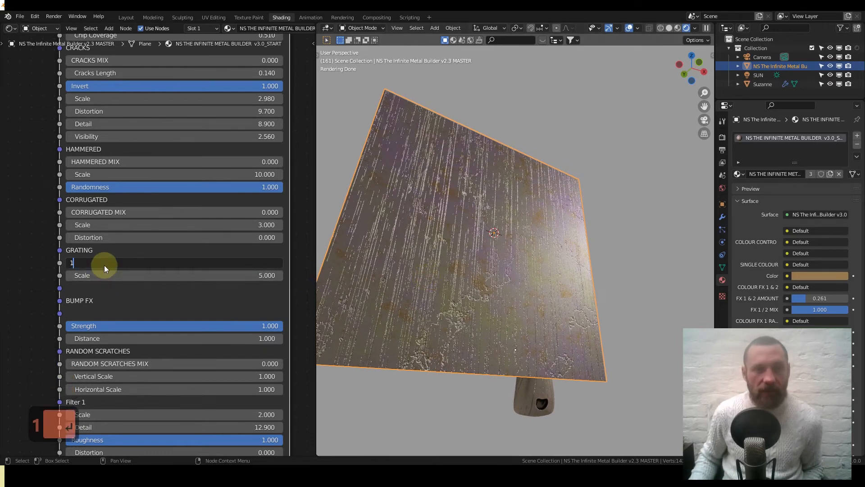
key(Return)
middle_drag(383, 279, 323, 257)
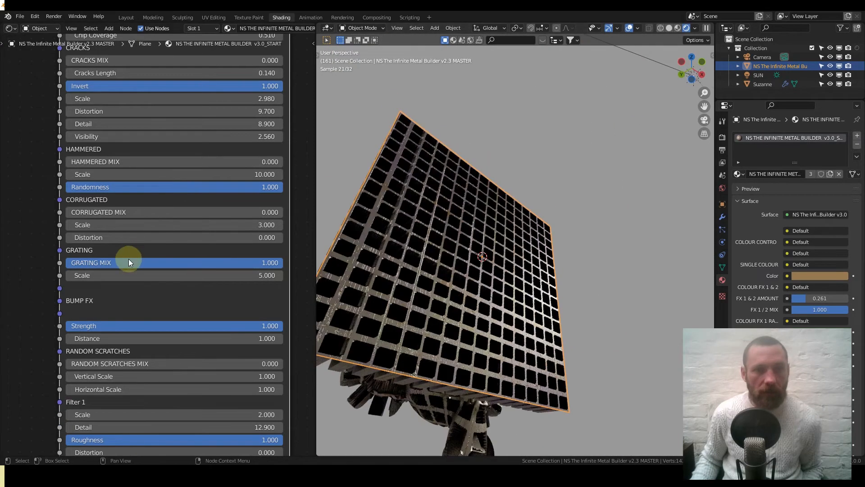
double_click(190, 266)
text(0)
key(Return)
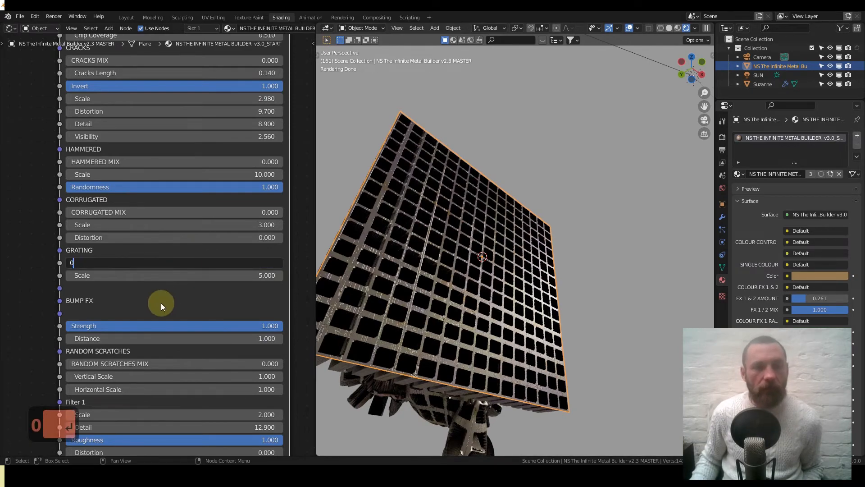
Set the Random Scratches Mix in the Bump FX section to 1
scroll(161, 303, down, 7)
middle_drag(147, 380, 121, 102)
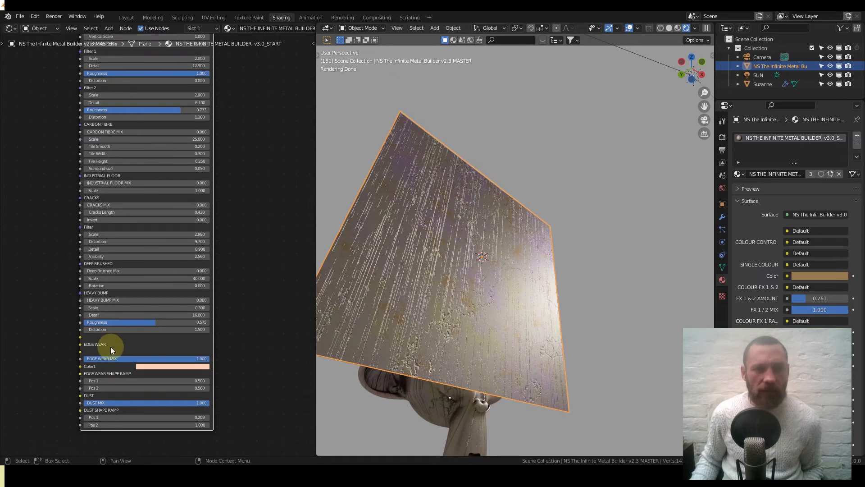
middle_drag(120, 183, 123, 342)
scroll(123, 342, up, 6)
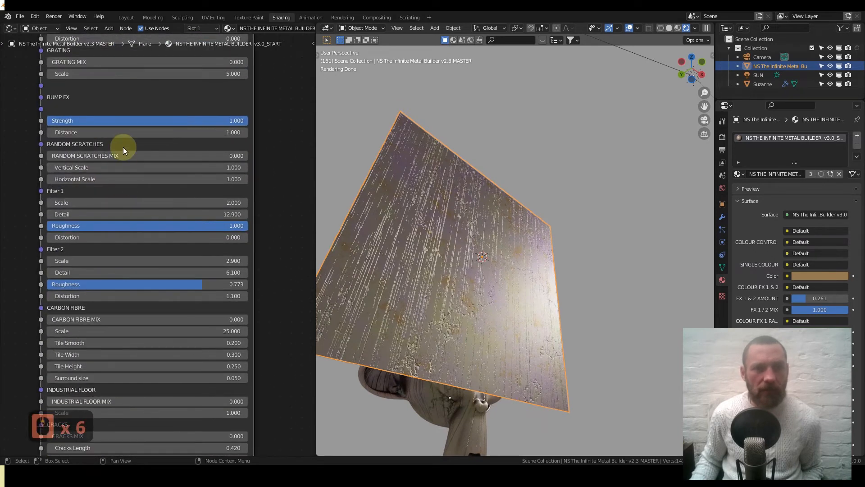
middle_drag(124, 146, 120, 163)
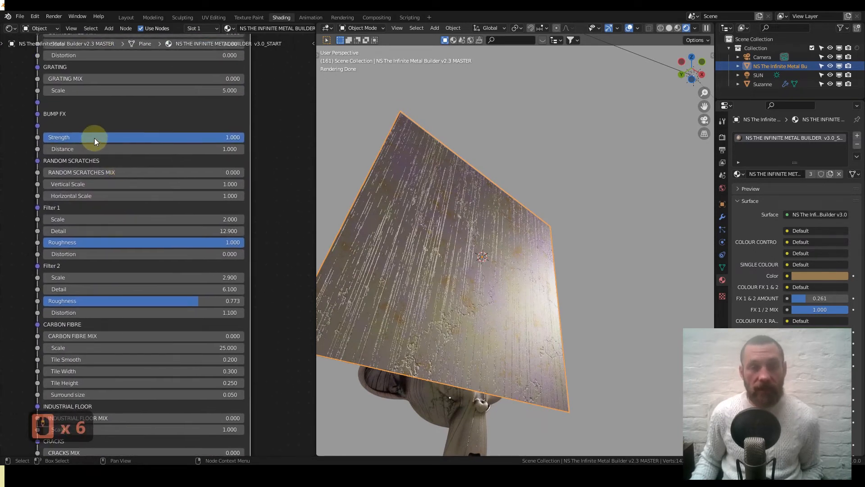
drag(68, 175, 244, 176)
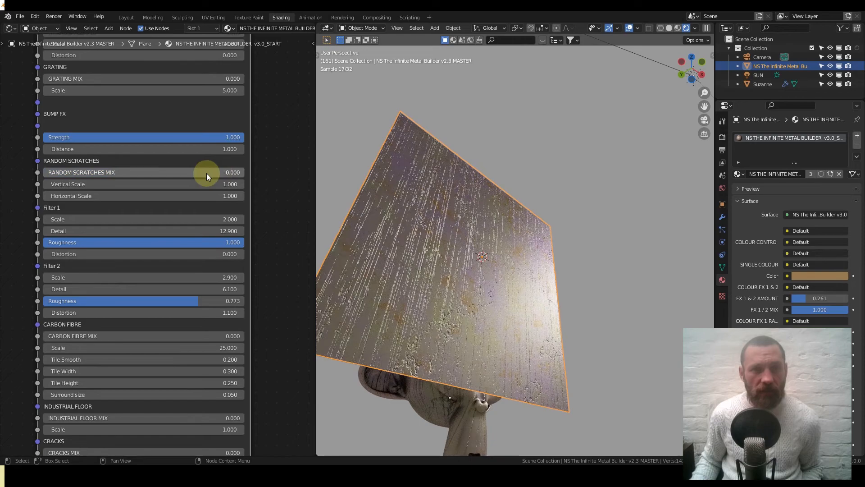
drag(112, 172, 244, 172)
middle_drag(459, 228, 436, 244)
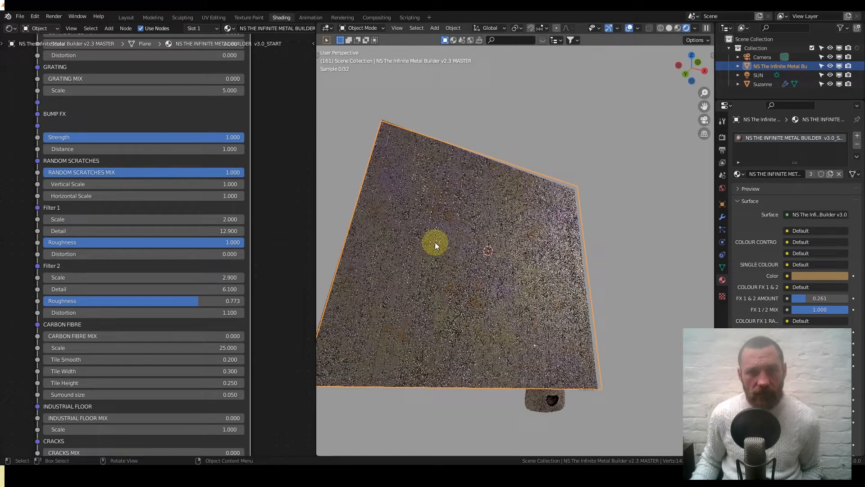
Try a Random Scratches Horizontal Scale of 13.200 on the plane and return it to 1.000
scroll(434, 242, up, 3)
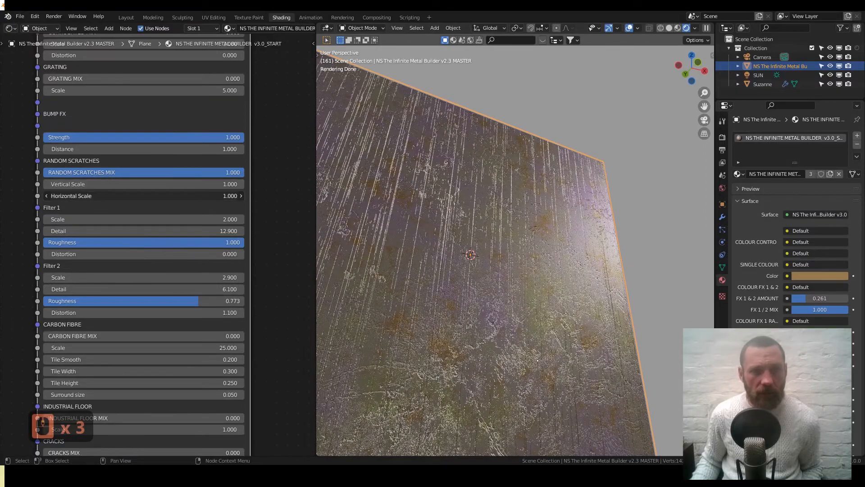
drag(143, 195, 198, 195)
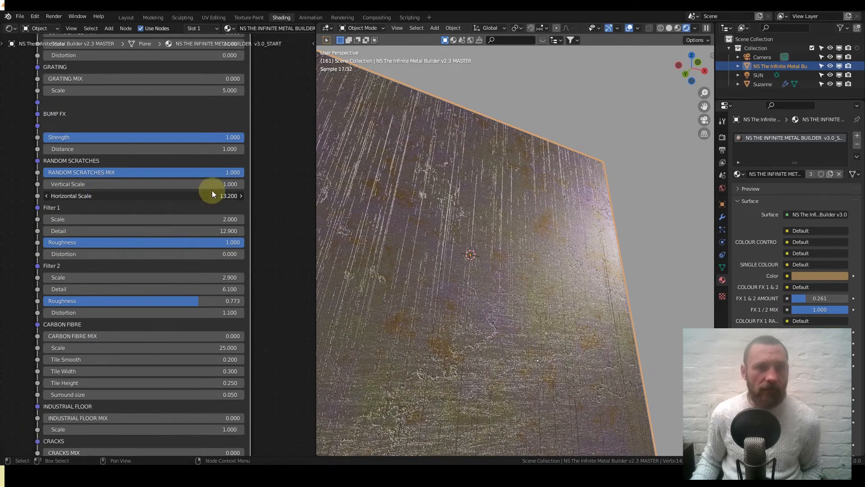
drag(213, 195, 58, 194)
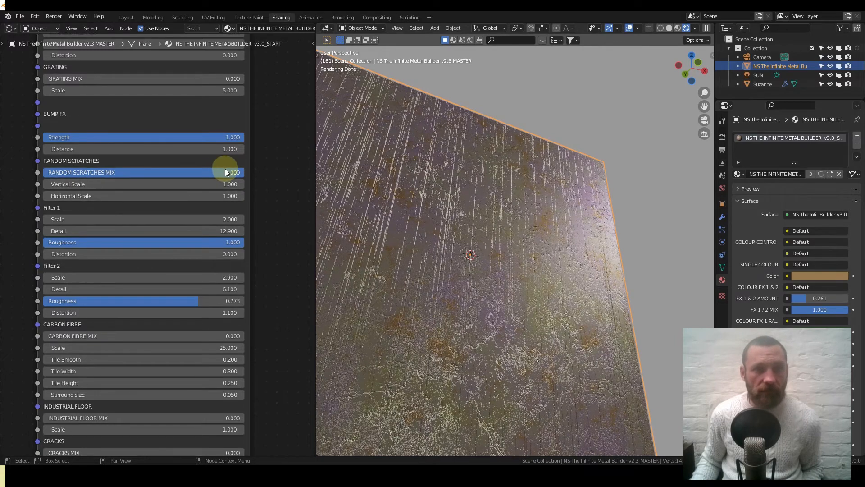
Set the Random Scratches Mix to 0 and the Carbon Fibre Mix to 1, viewing the plane's surface up close
drag(229, 171, 46, 172)
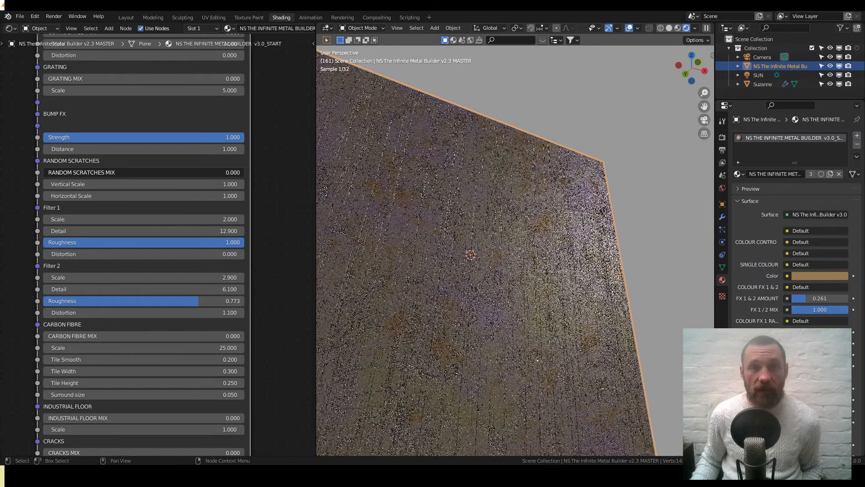
middle_drag(96, 268, 115, 152)
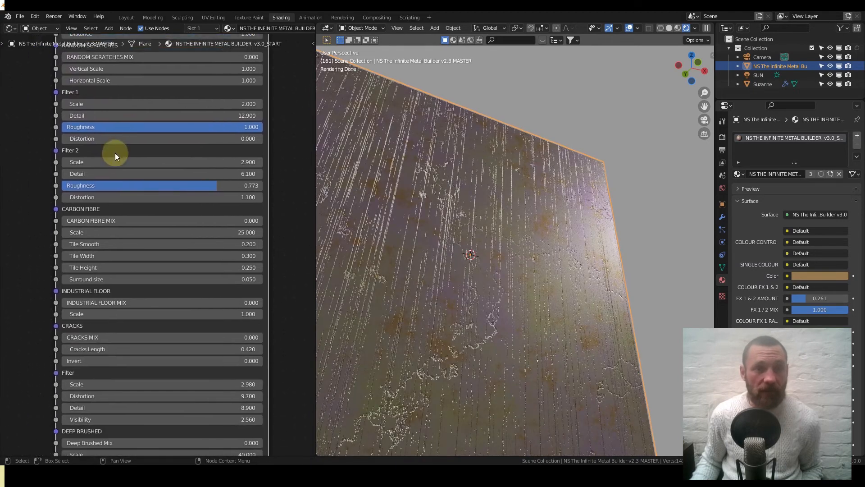
drag(69, 220, 262, 220)
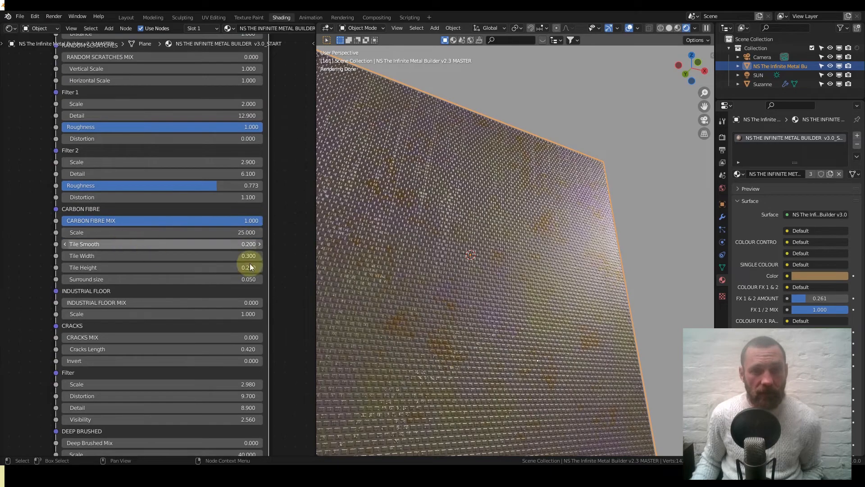
scroll(492, 301, up, 10)
scroll(298, 284, up, 2)
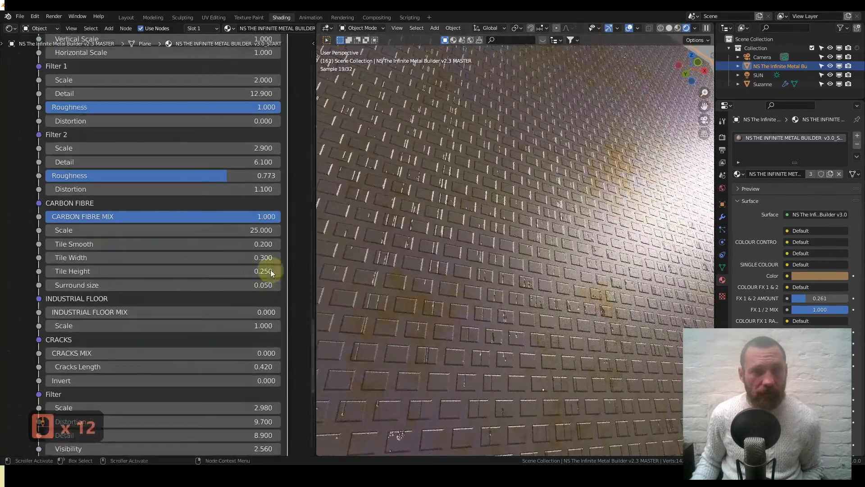
Try a Carbon Fibre Tile Smooth of 0.810 and undo the change
key(shift)
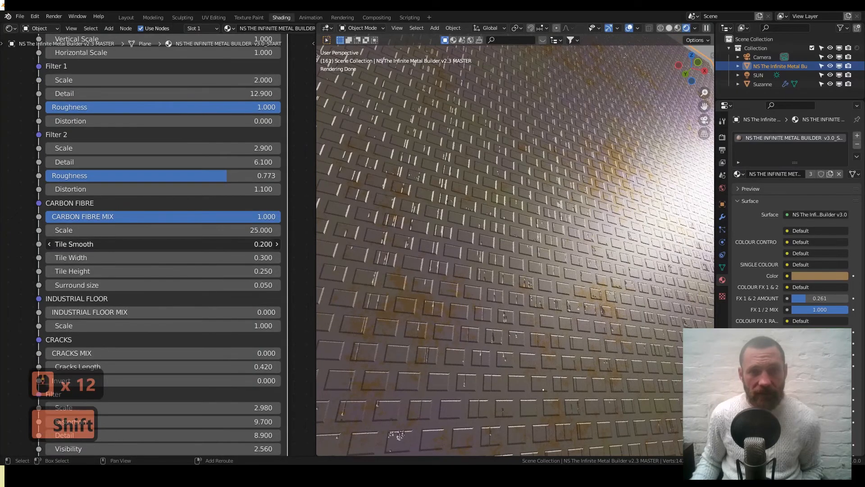
shift+drag(163, 243, 190, 244)
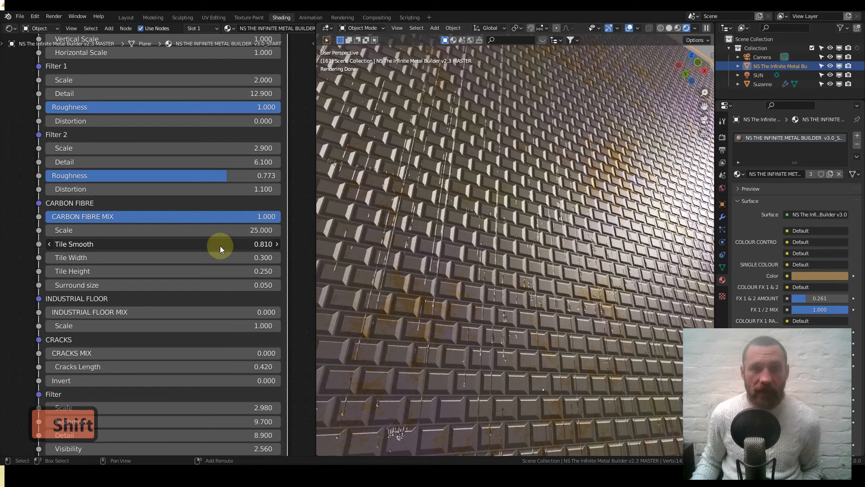
key(ctrl+z)
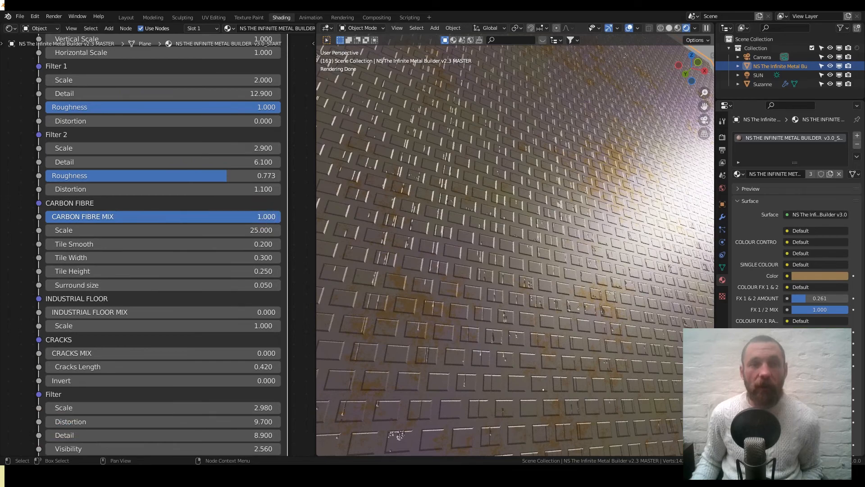
Set the Carbon Fibre Mix to 0 and the Industrial Floor Mix to 1, showing more of the plane
drag(270, 216, 46, 217)
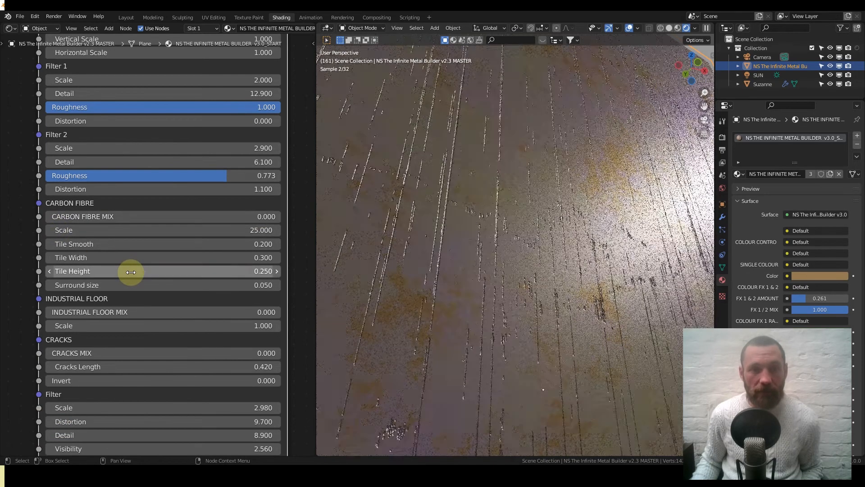
scroll(128, 284, down, 2)
shift+scroll(131, 245, down, 4)
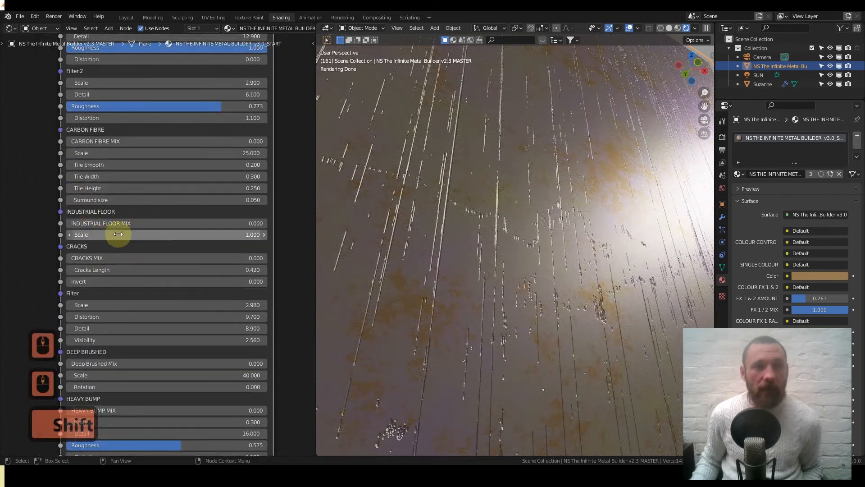
click(68, 223)
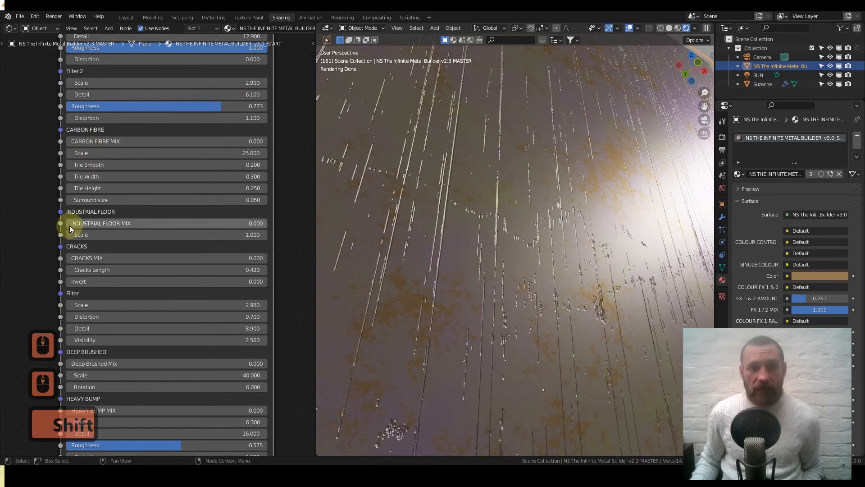
drag(68, 223, 266, 223)
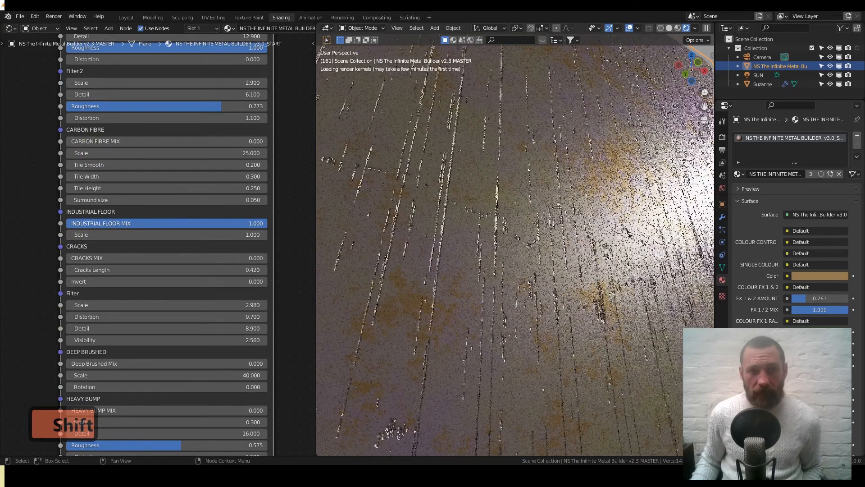
scroll(512, 245, down, 8)
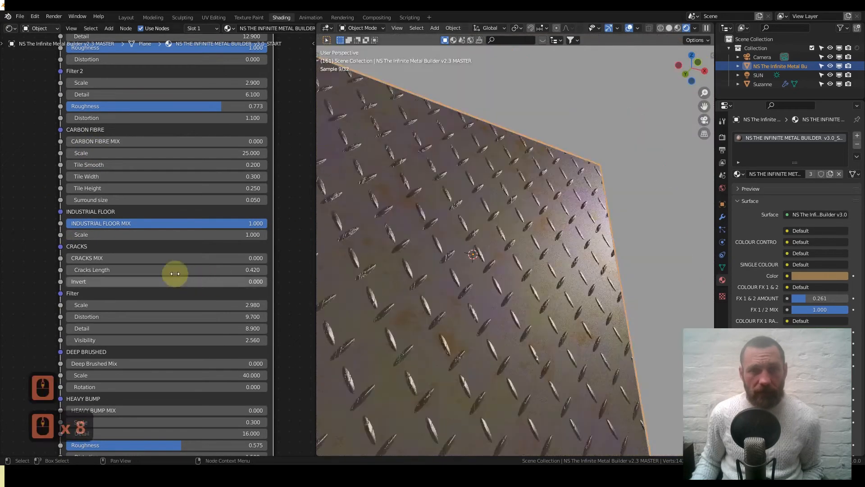
Set the Industrial Floor Mix back to 0 and try a Cracks Mix of 1, resetting it to 0
drag(229, 234, 177, 234)
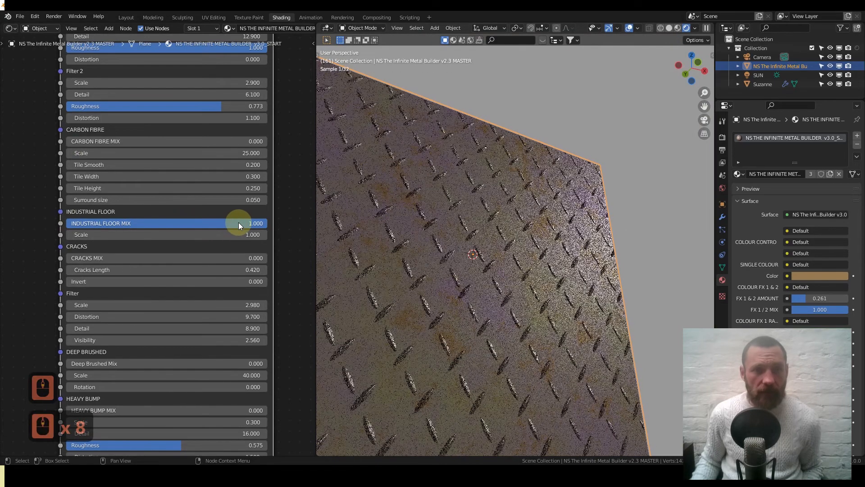
drag(257, 223, 67, 224)
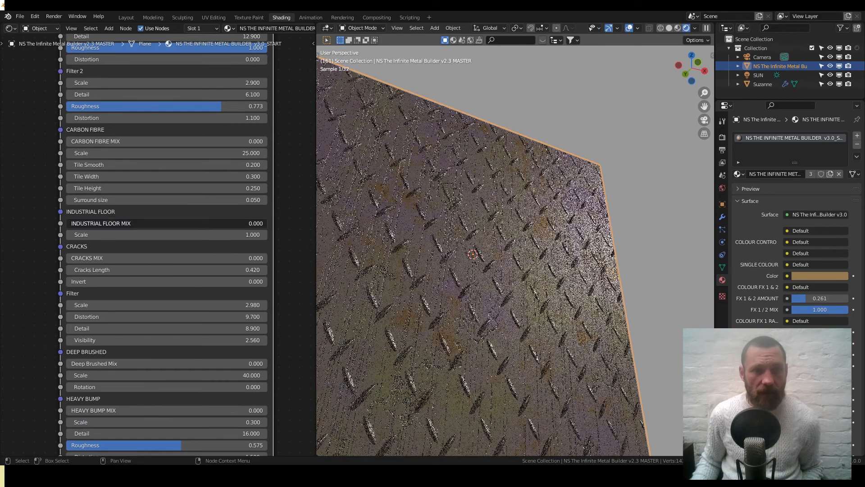
drag(71, 258, 266, 258)
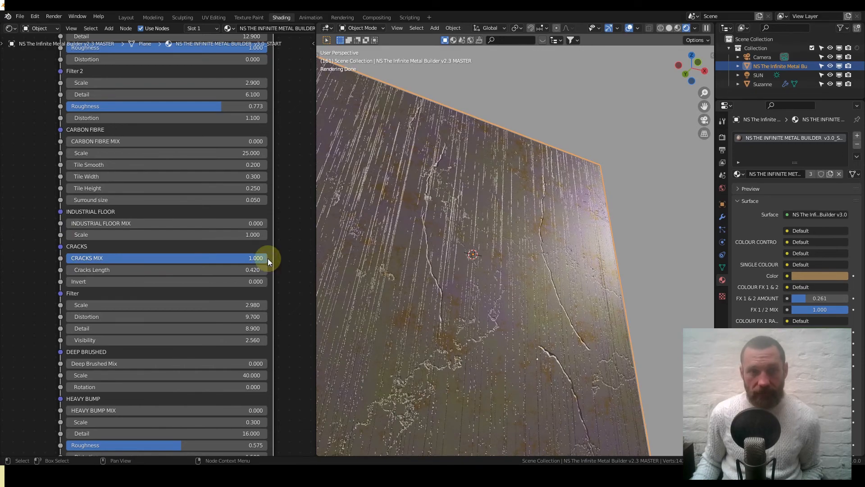
key(BackSpace)
Try a Deep Brushed Mix of 1 on the plane and return it to 0
middle_drag(212, 299, 212, 191)
middle_drag(151, 250, 149, 202)
click(83, 204)
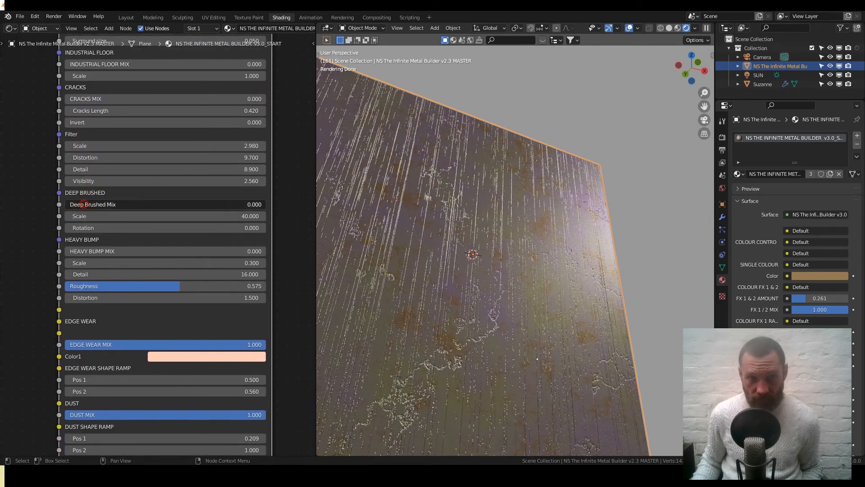
drag(83, 204, 266, 205)
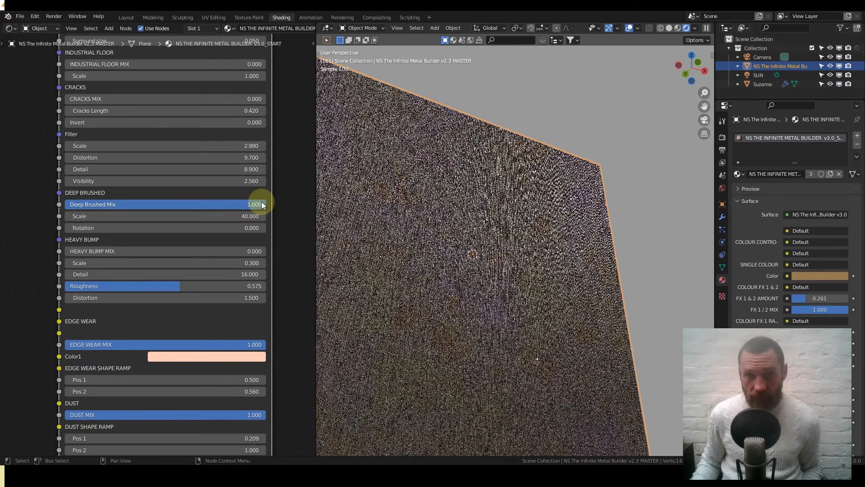
scroll(423, 240, up, 6)
mouse_move(423, 240)
middle_down()
mouse_move(480, 229)
mouse_move(426, 244)
middle_up()
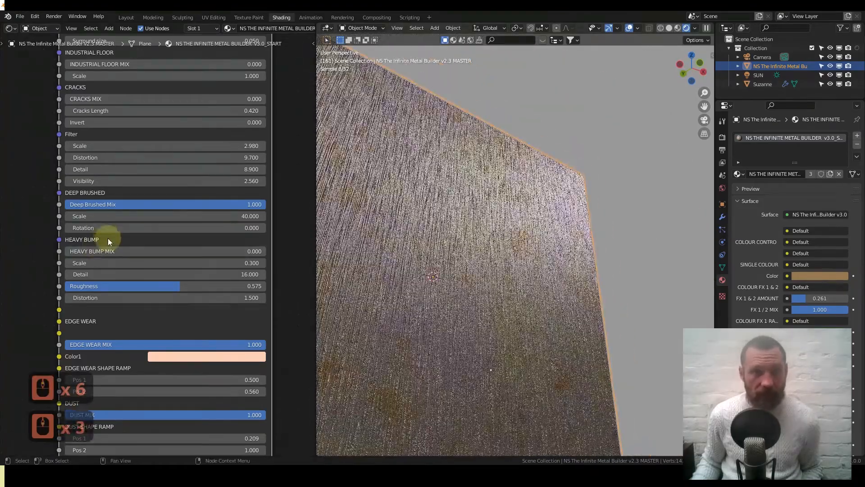
click(243, 203)
text(0)
key(Return)
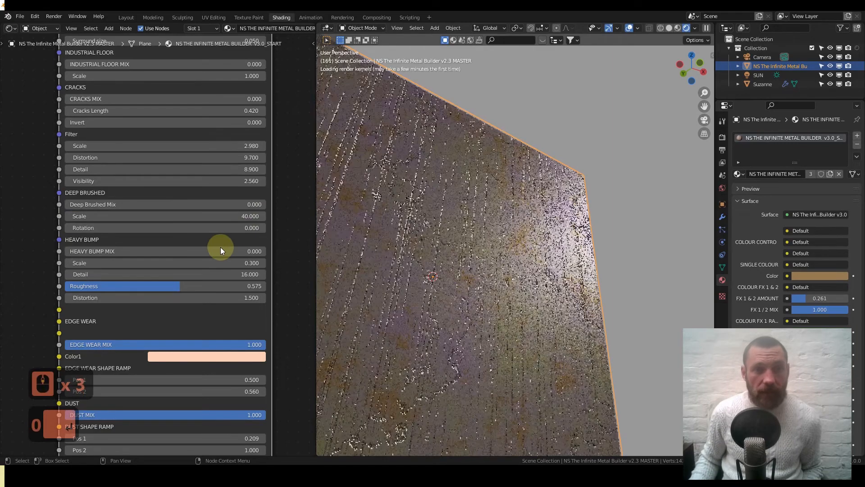
Try a Heavy Bump Mix of 1 on the plane and return it to 0
click(220, 251)
text(1)
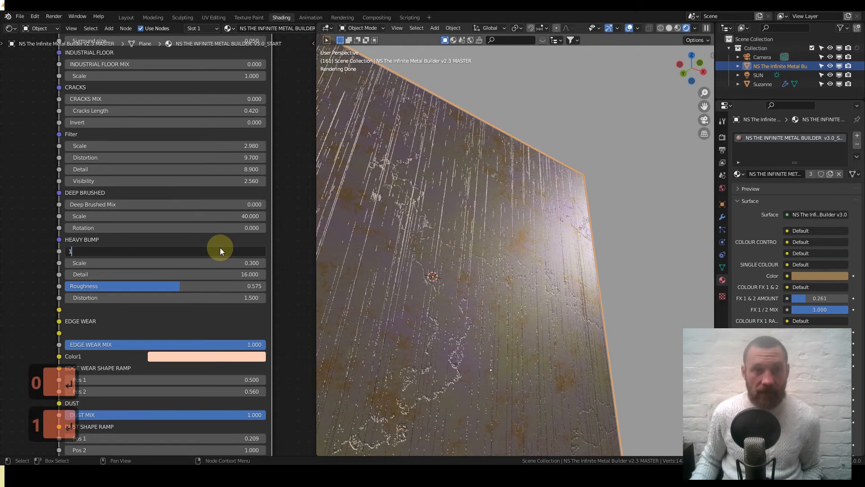
key(Return)
mouse_move(407, 312)
shift+middle_down()
mouse_move(389, 316)
mouse_move(439, 311)
mouse_move(448, 318)
mouse_move(429, 296)
mouse_move(407, 291)
mouse_move(411, 299)
shift+middle_up()
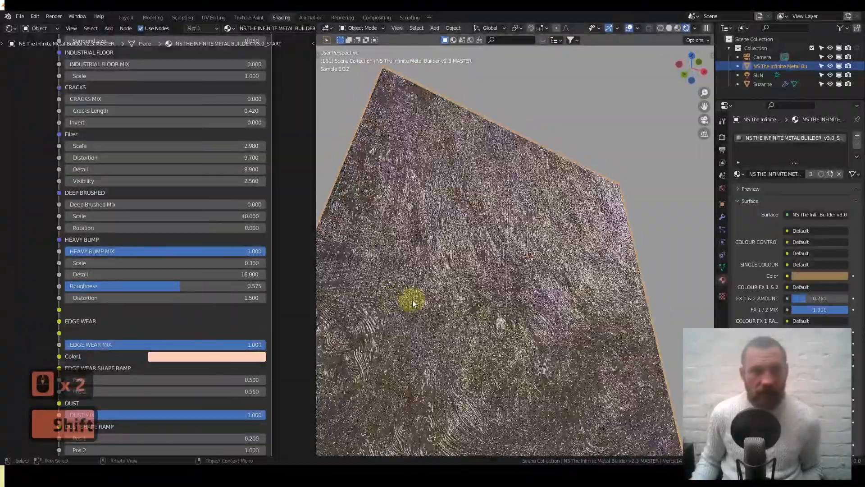
double_click(170, 256)
text(0)
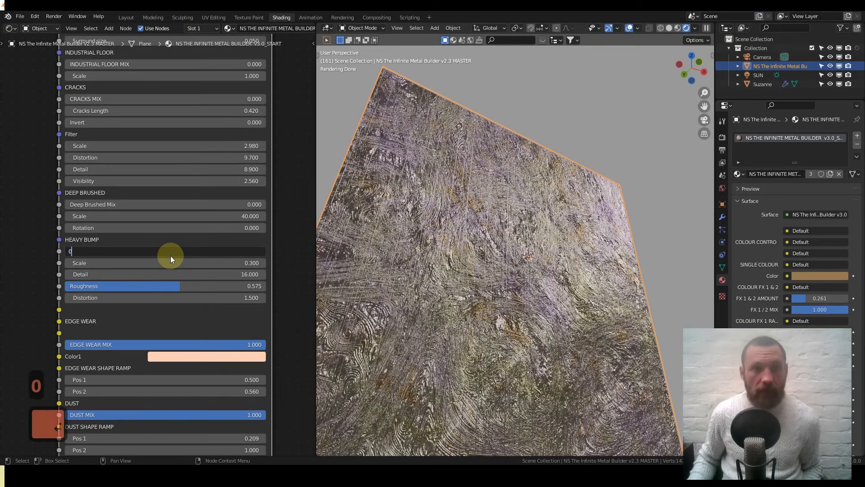
key(Return)
Enter the Infinite Metal Builder node group and show its custom colour, rust colour and custom scratch map nodes
scroll(170, 255, down, 6)
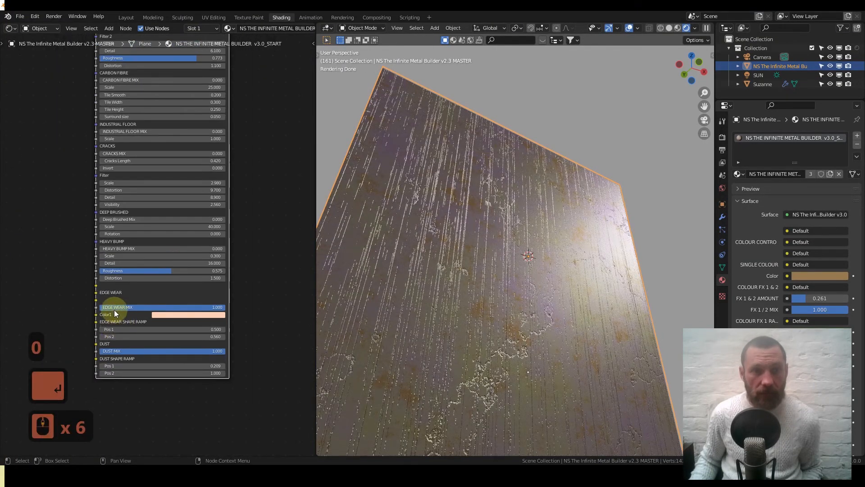
scroll(116, 346, up, 5)
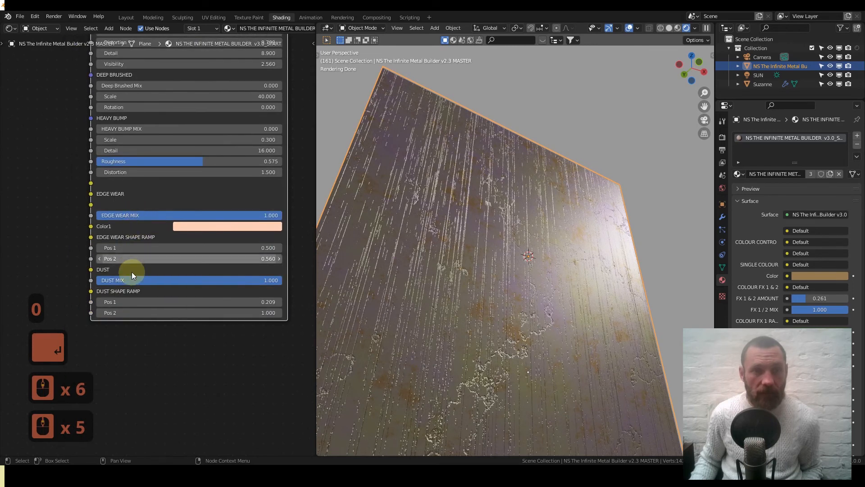
key(Tab)
scroll(141, 185, down, 11)
middle_drag(215, 199, 145, 207)
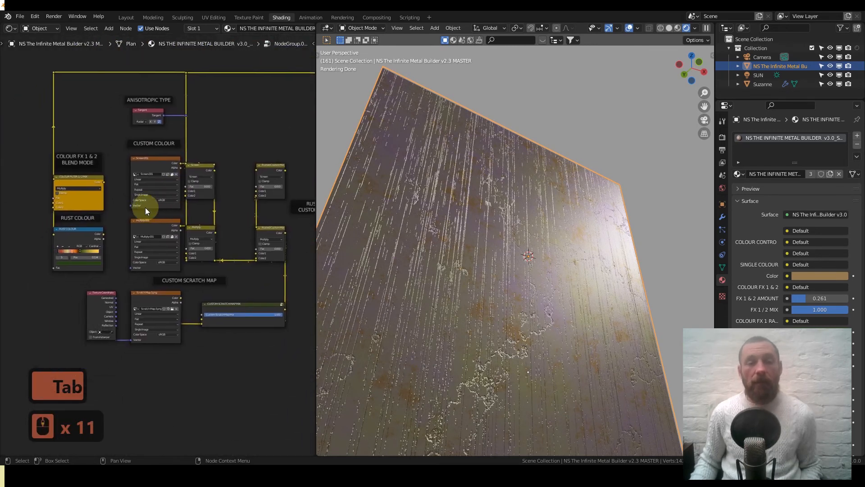